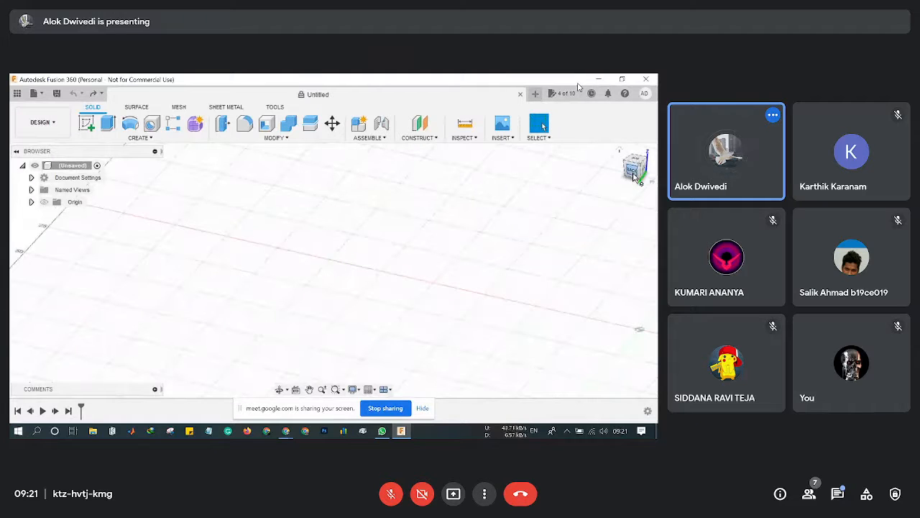
# Start a new sketch on an origin plane, then admit the waiting participant and open the call chat.
pyautogui.scroll(-2, 558, 323)
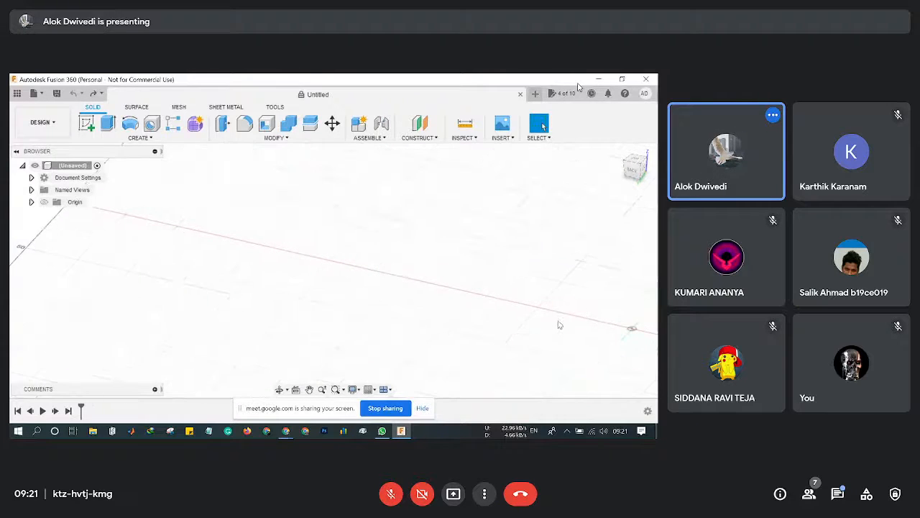
pyautogui.scroll(-1, 573, 337)
pyautogui.moveTo(593, 346); pyautogui.dragTo(376, 297, button='middle')
pyautogui.press('XF86AudioRaiseVolume')
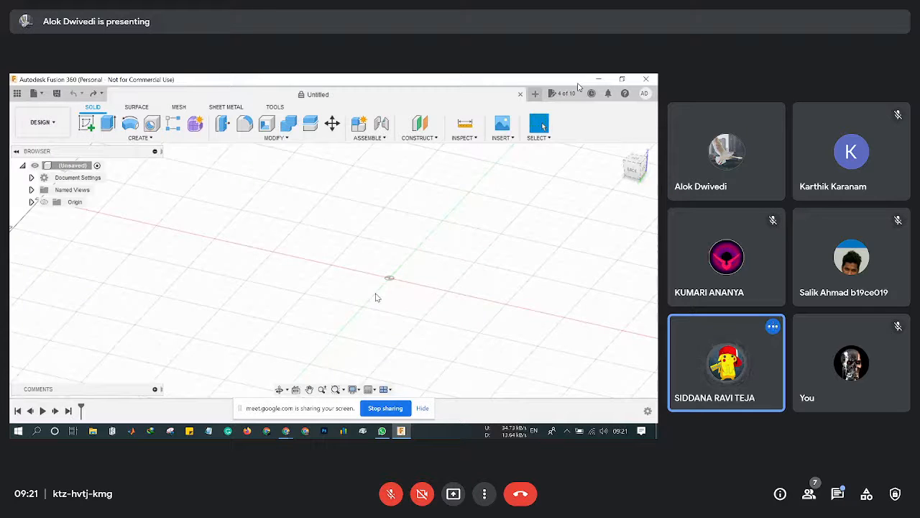
pyautogui.scroll(2, 422, 292)
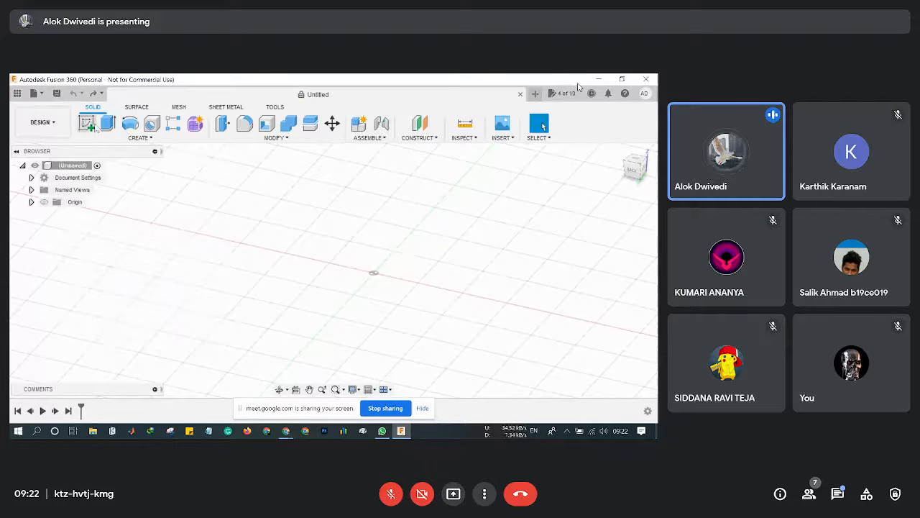
pyautogui.click(89, 124)
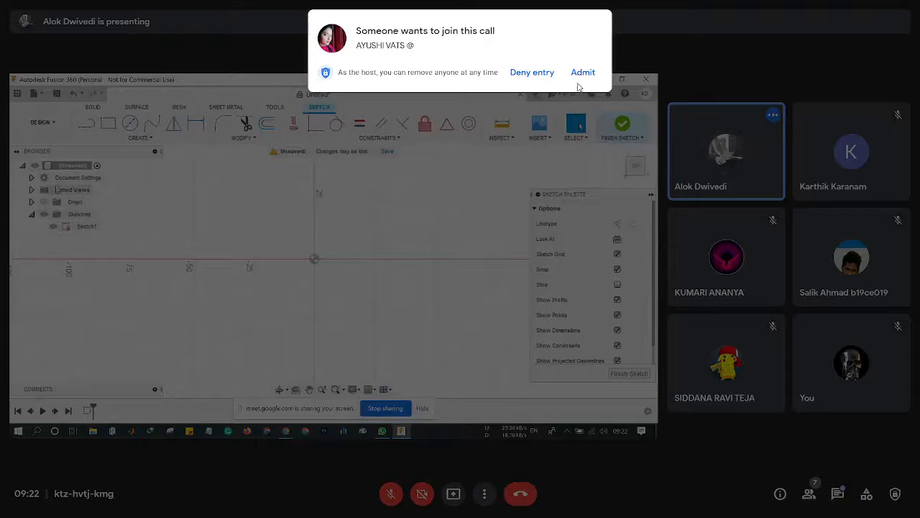
pyautogui.click(583, 74)
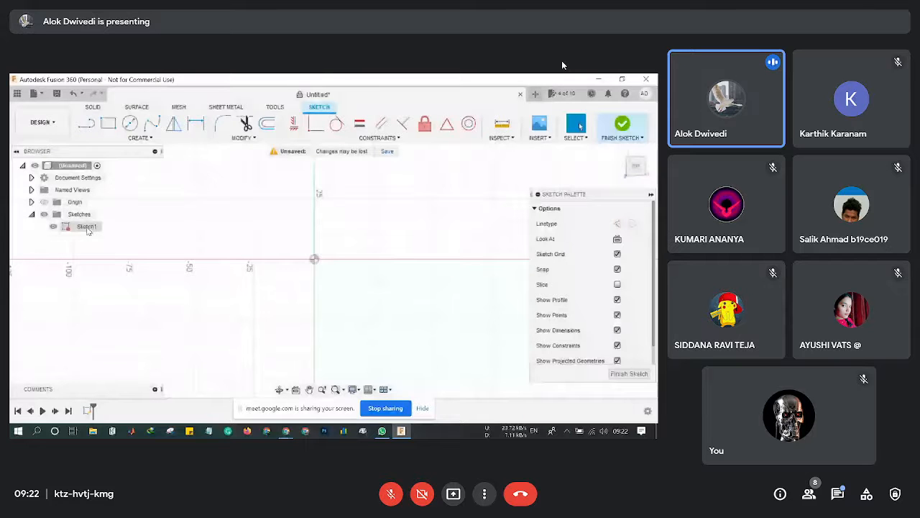
pyautogui.click(838, 495)
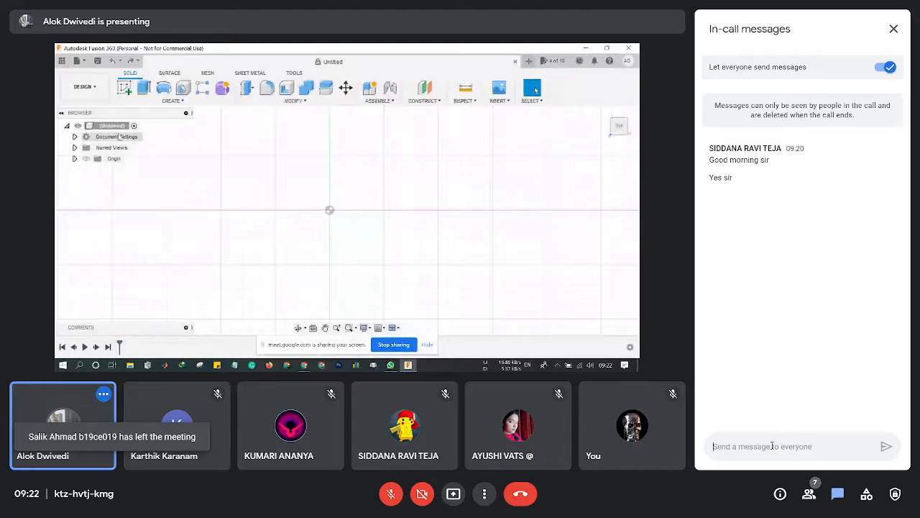
# Post a chat message telling attendees to download Fusion 360 and raise any doubts.
pyautogui.write('down')
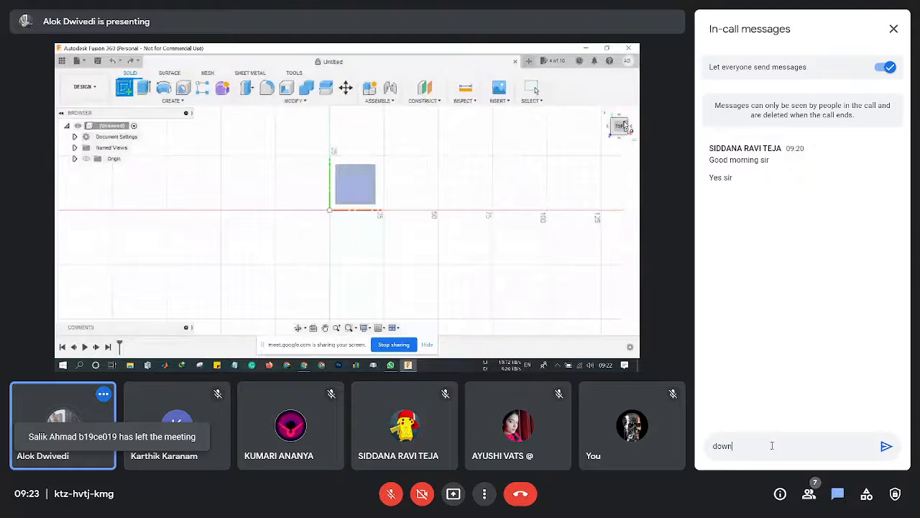
pyautogui.write('load')
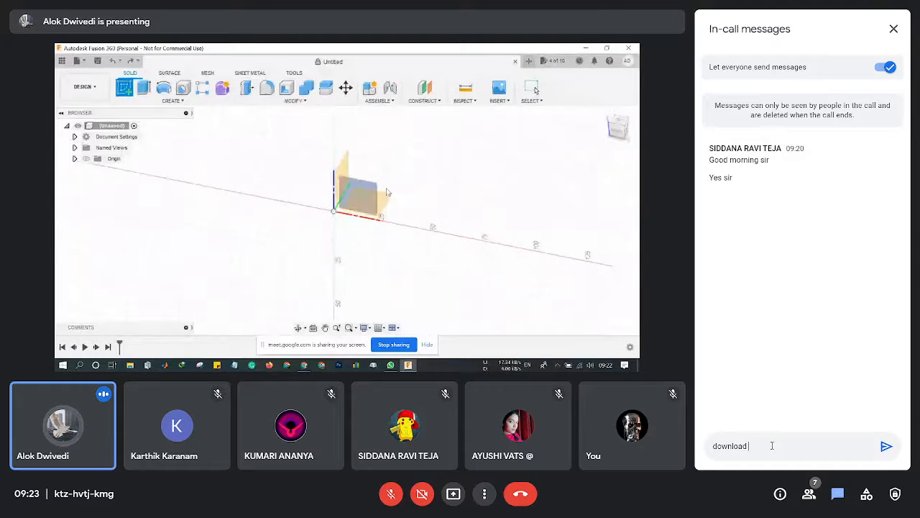
pyautogui.write(' thef')
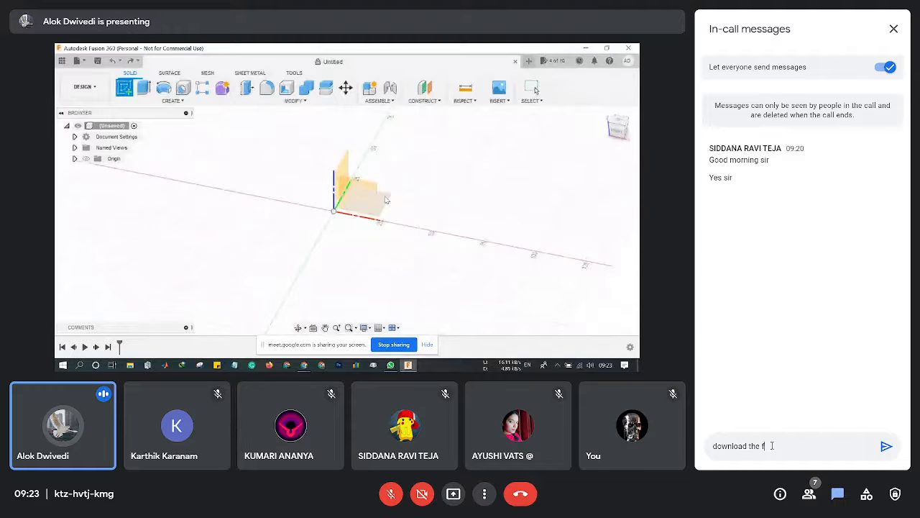
pyautogui.write('usion 3')
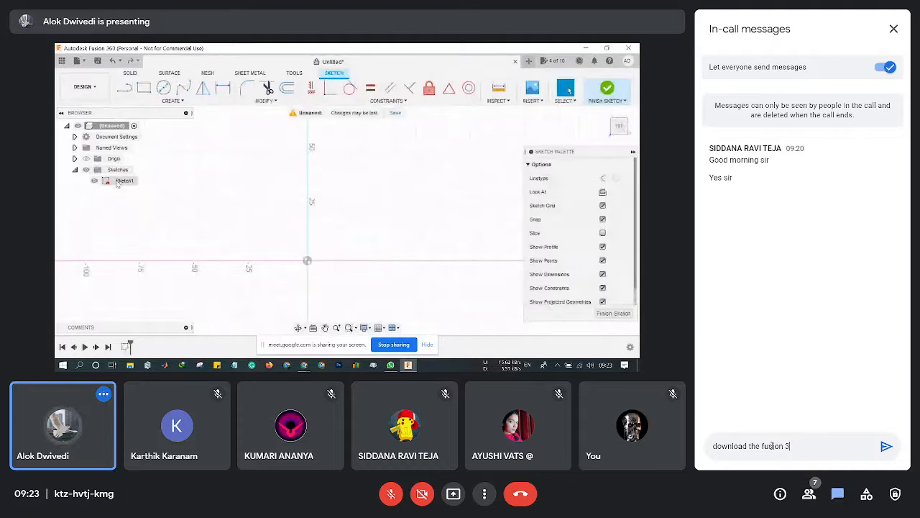
pyautogui.write('60')
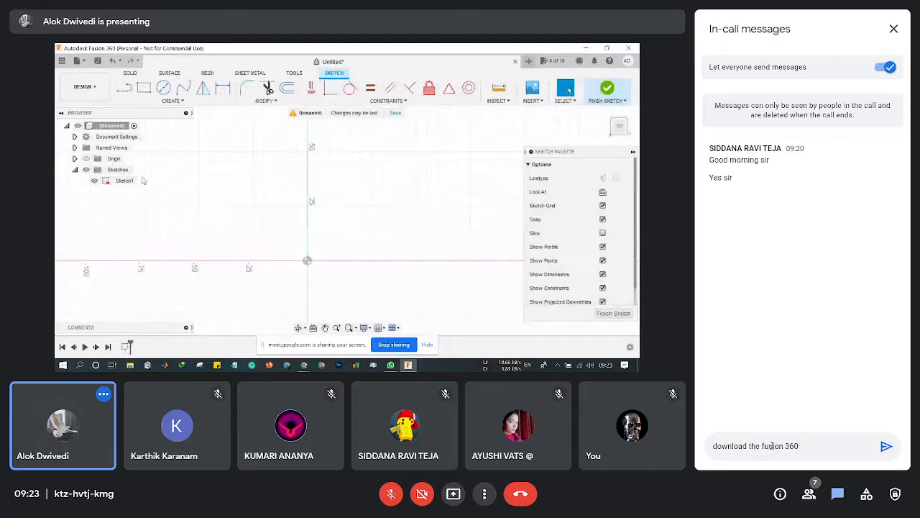
pyautogui.write(' for we')
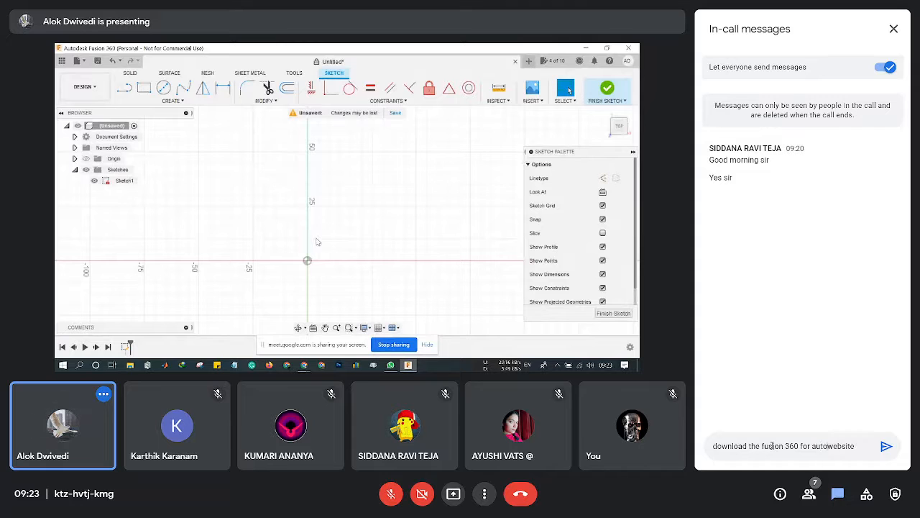
pyautogui.write('desk ')
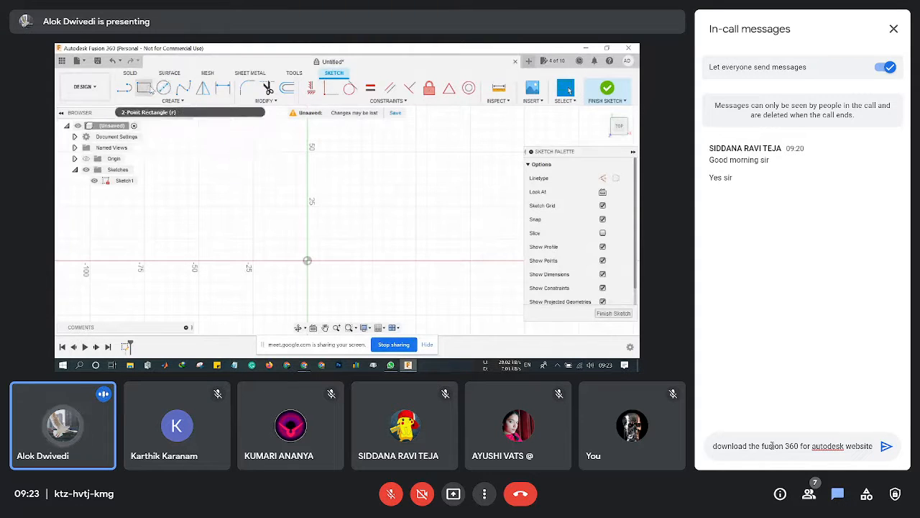
pyautogui.write(', if t')
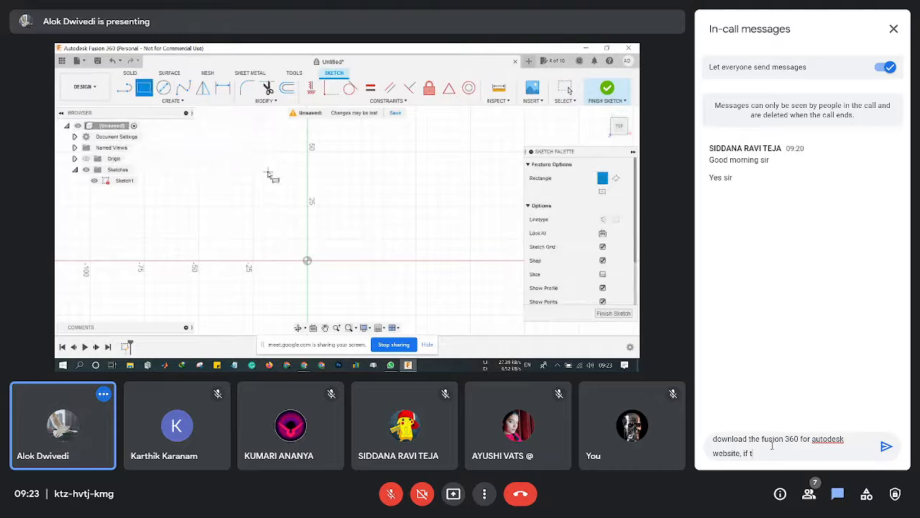
pyautogui.write('here is an')
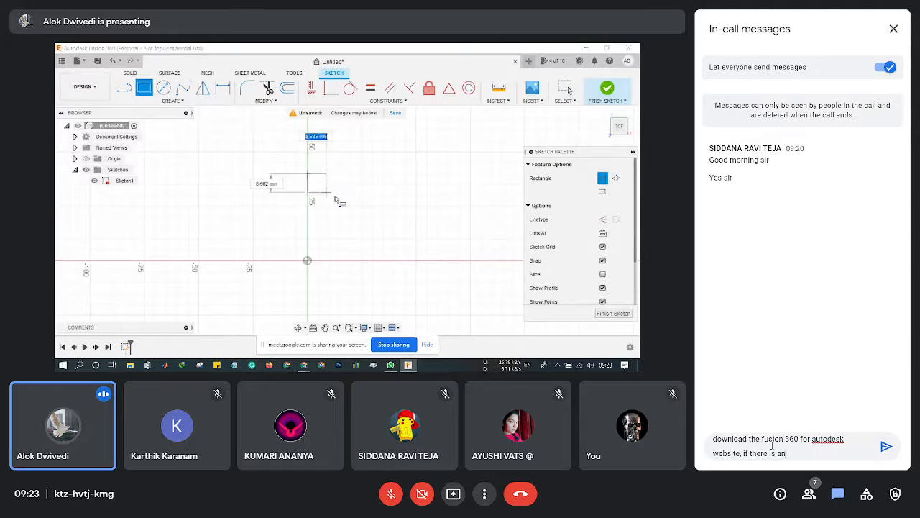
pyautogui.write('ydoubts')
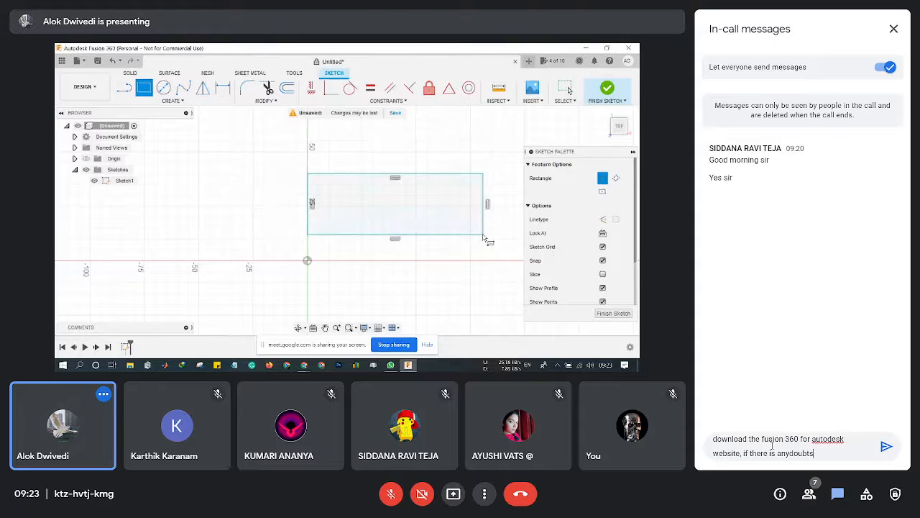
pyautogui.write('...')
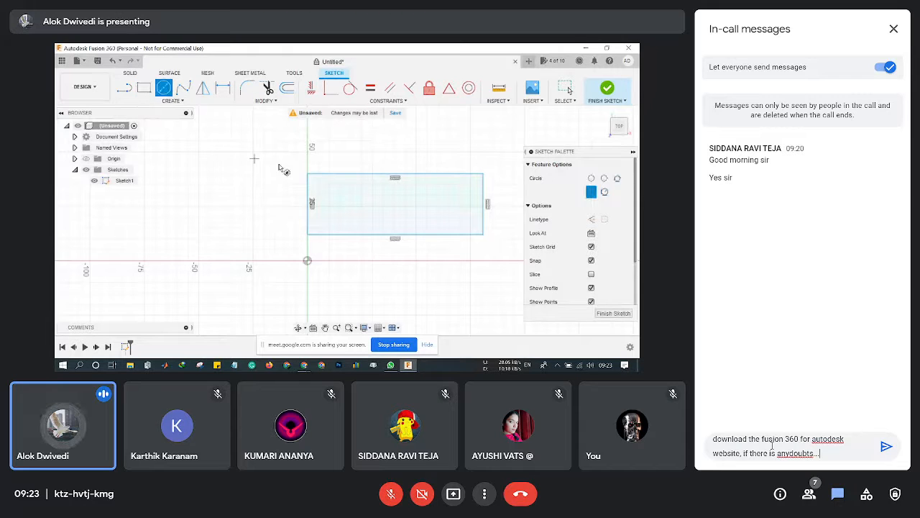
# Fix the chat message spacing and append a WhatsApp contact phone number.
pyautogui.click(788, 453)
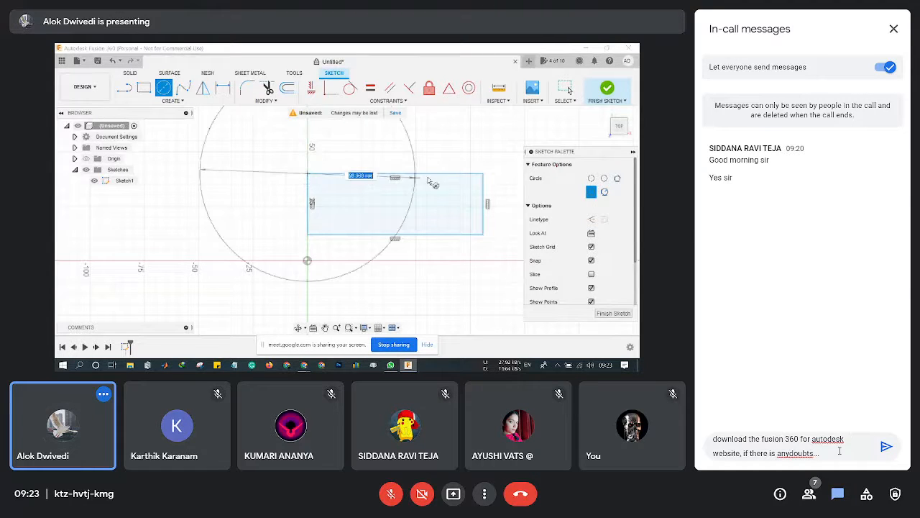
pyautogui.click(835, 452)
pyautogui.write('con')
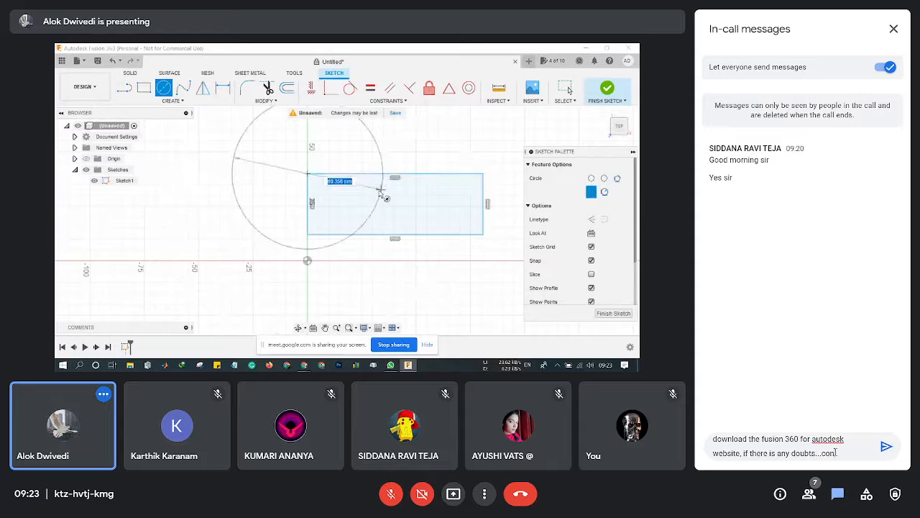
pyautogui.write('tact me')
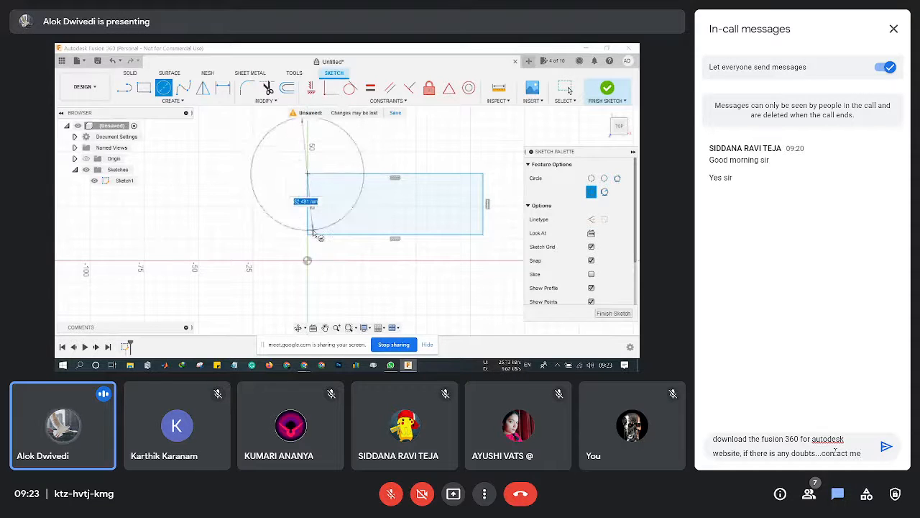
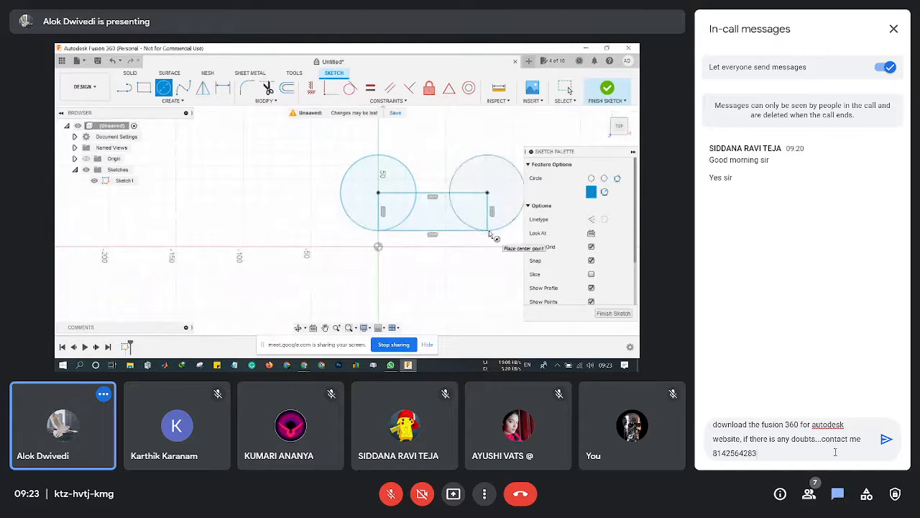
pyautogui.write('(w')
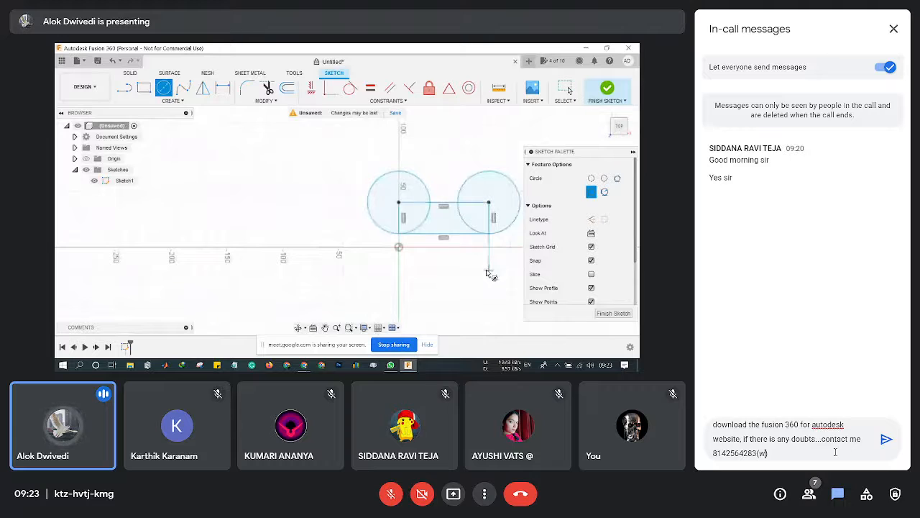
pyautogui.write(')hatsapp')
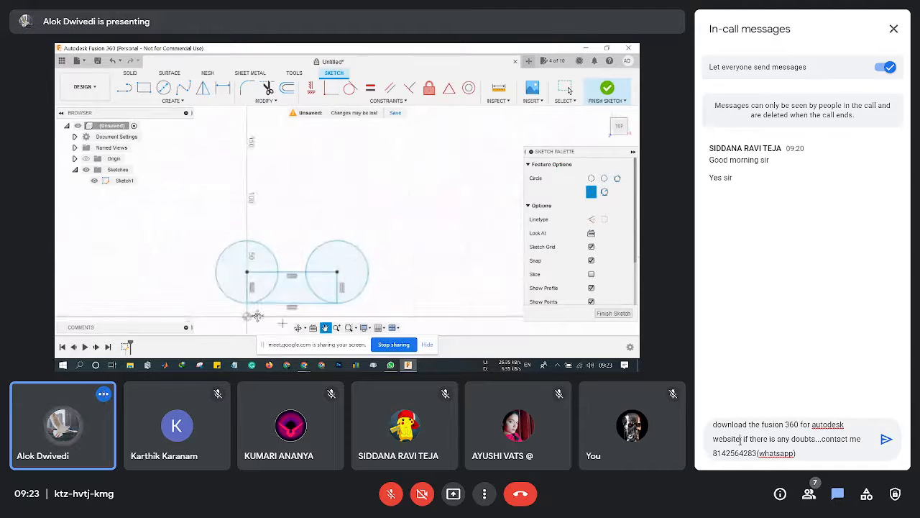
pyautogui.press('BackSpace')
pyautogui.write('..same')
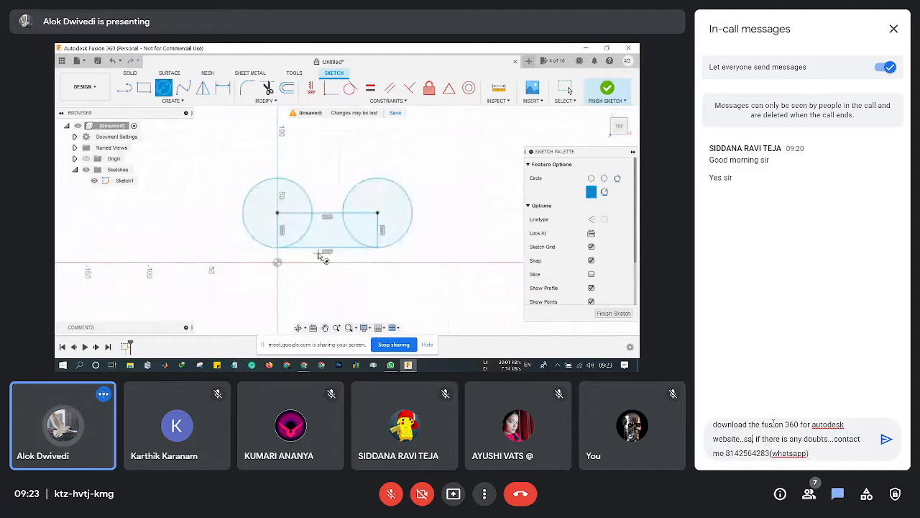
pyautogui.write(' process as ,')
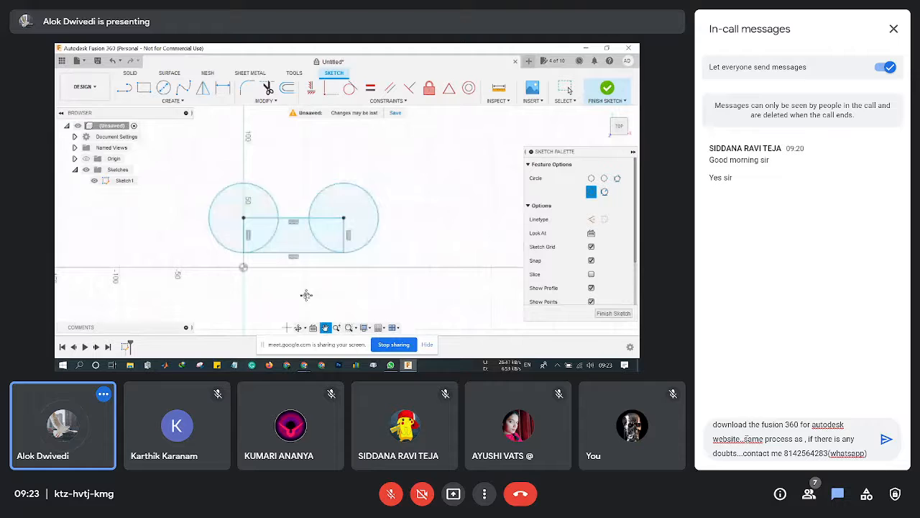
pyautogui.click(745, 438)
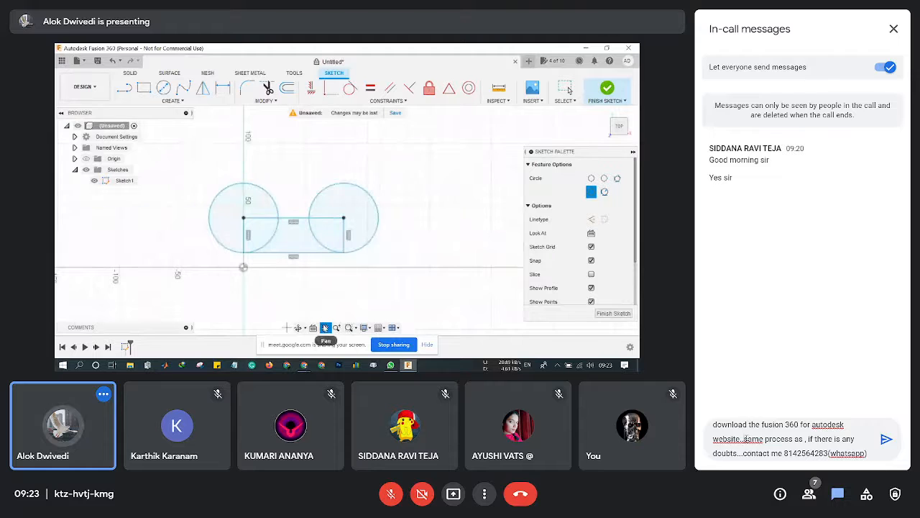
pyautogui.press('BackSpace')
pyautogui.press('BackSpace')
pyautogui.write('.')
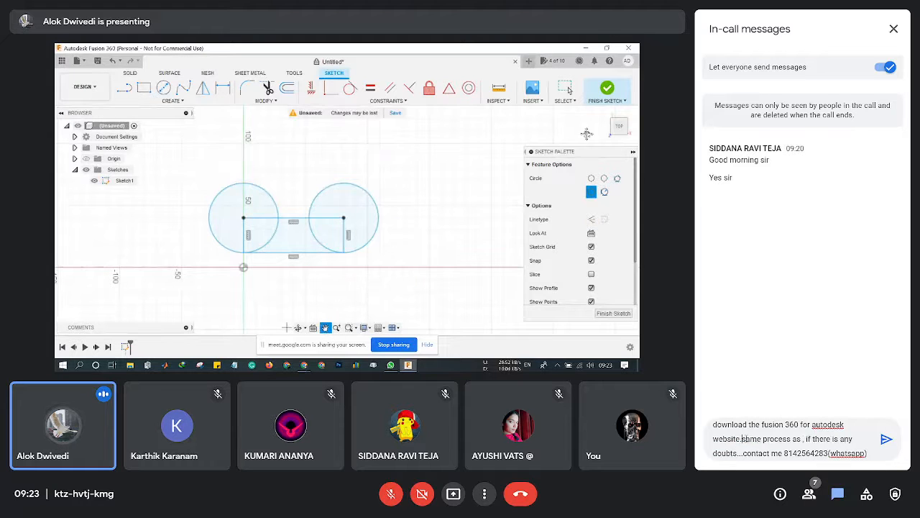
pyautogui.press('Delete')
pyautogui.write('Same process as ')
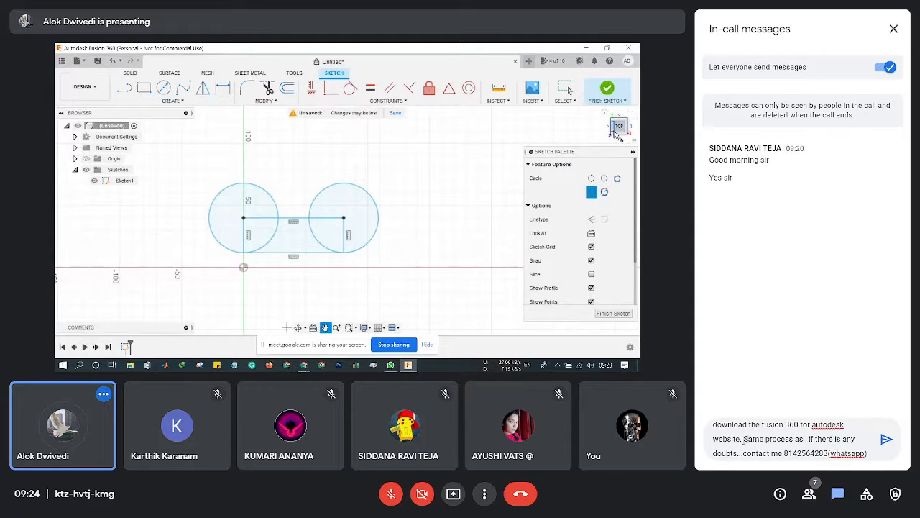
pyautogui.write('y')
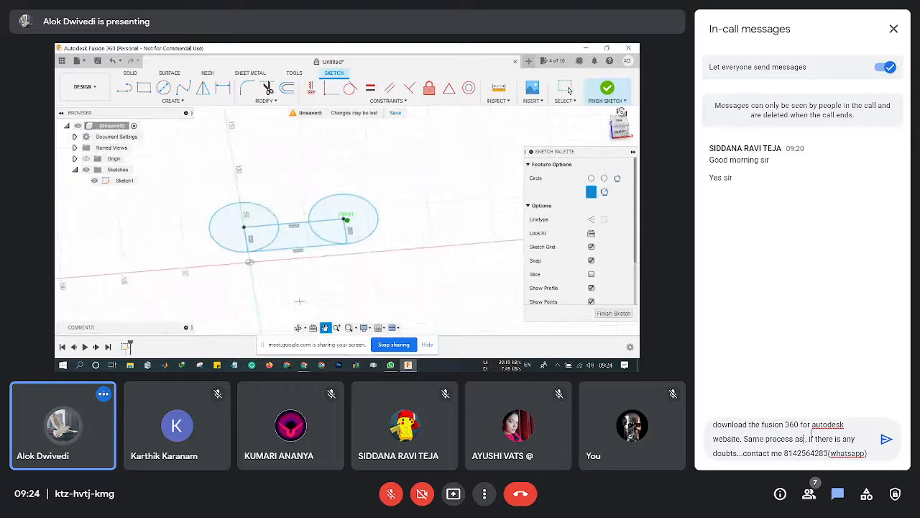
pyautogui.write('ou down')
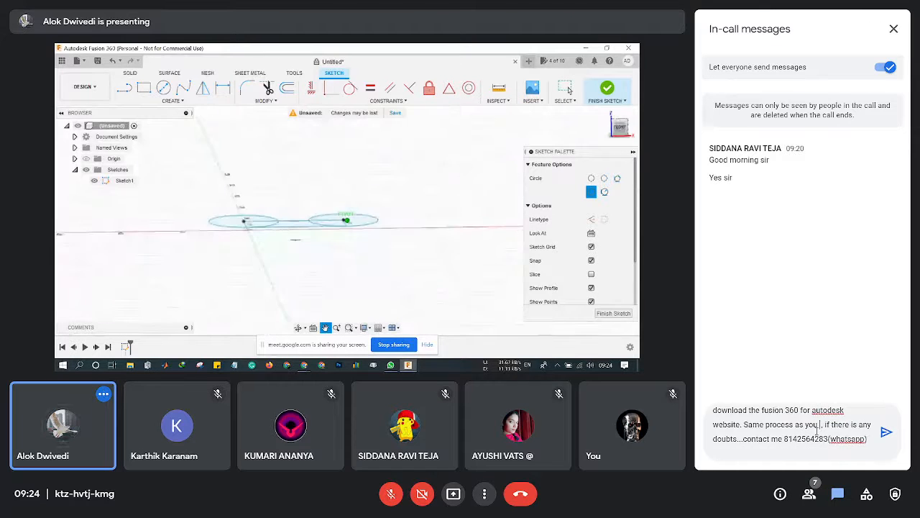
pyautogui.write('loaded a')
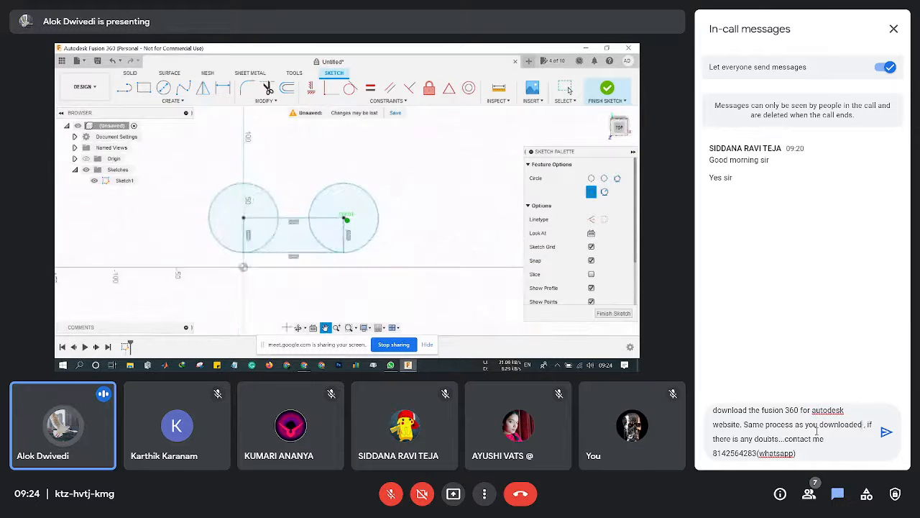
pyautogui.write('utocad')
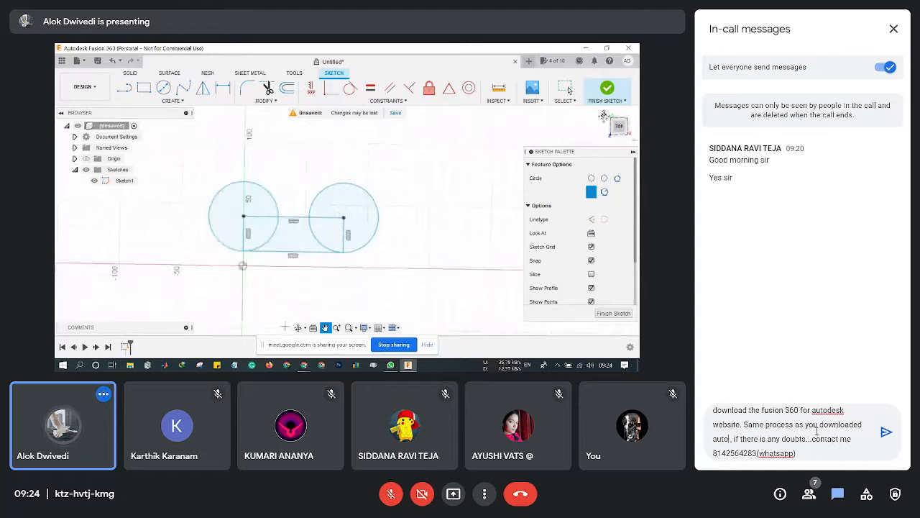
pyautogui.click(886, 431)
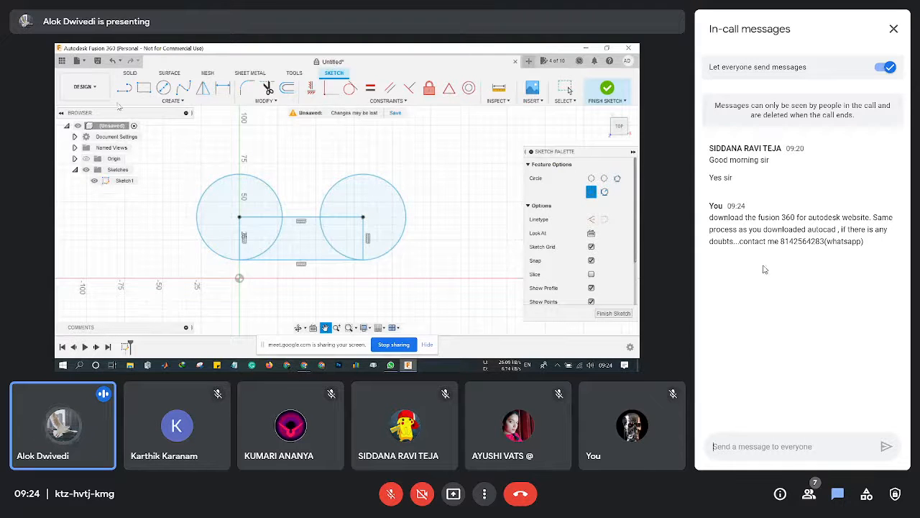
pyautogui.click(893, 29)
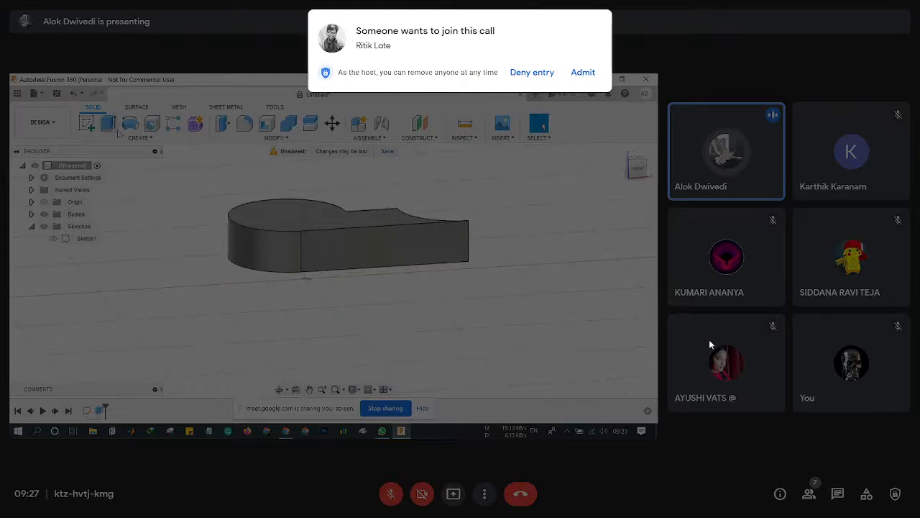
pyautogui.click(584, 72)
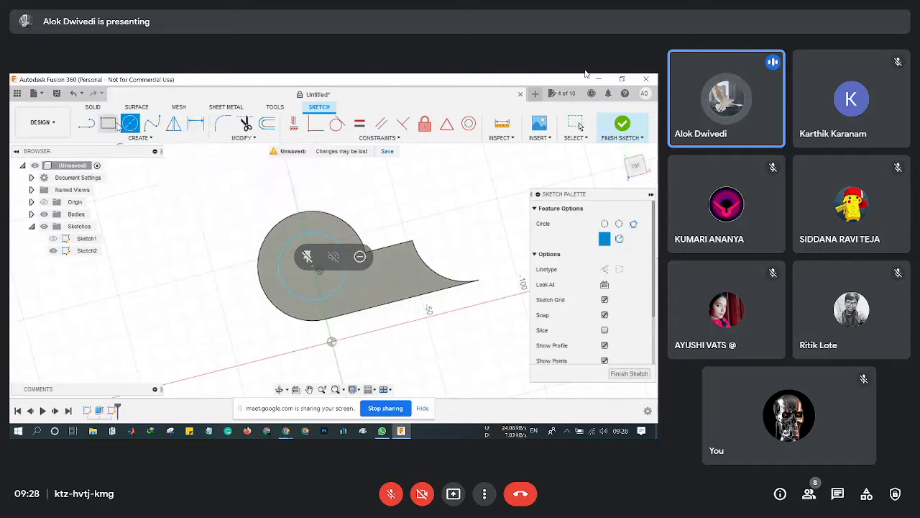
# Dimension the inner circle to 30 mm diameter, finish Sketch2, and return to an angled view.
pyautogui.click(197, 125)
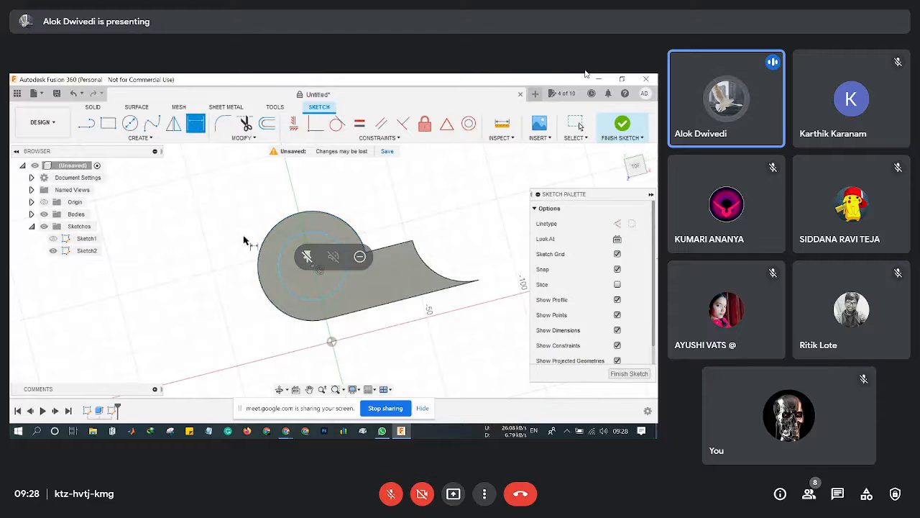
pyautogui.click(282, 279)
pyautogui.click(224, 282)
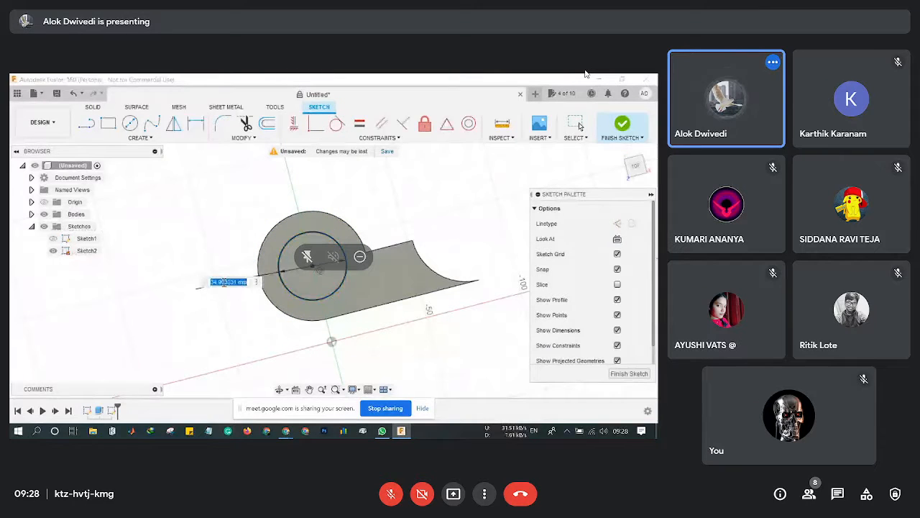
pyautogui.write('30')
pyautogui.press('Return')
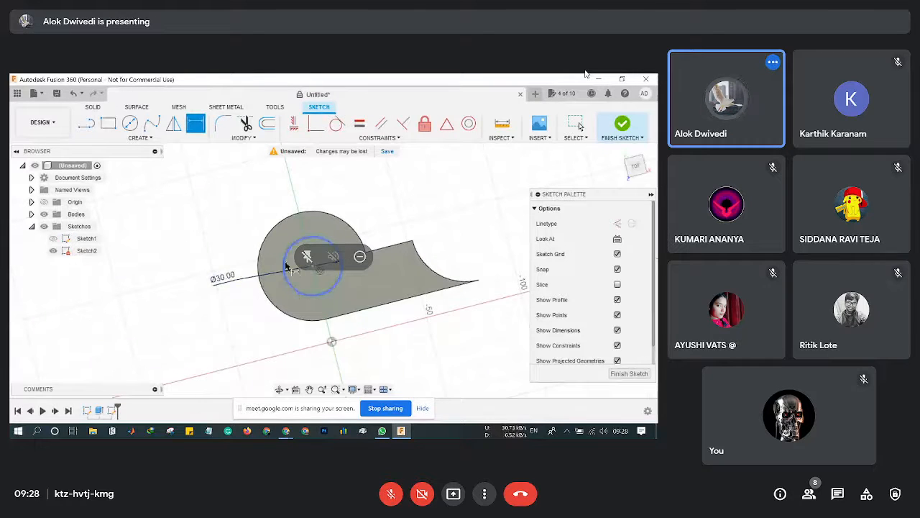
pyautogui.click(636, 375)
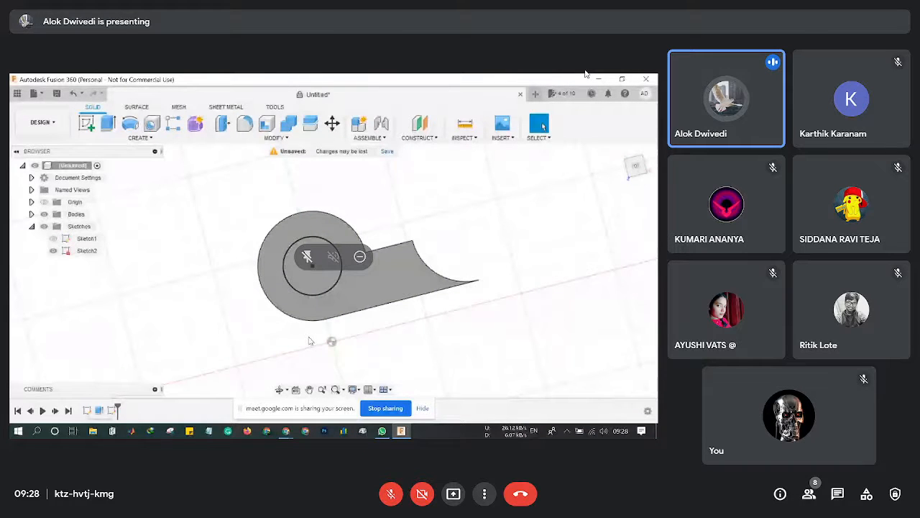
pyautogui.moveTo(310, 341); pyautogui.dragTo(309, 317, button='middle')
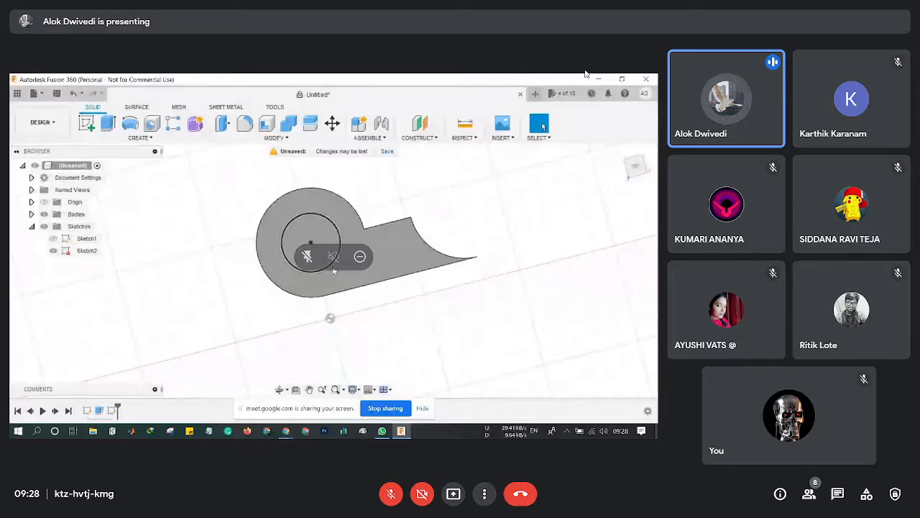
pyautogui.click(636, 175)
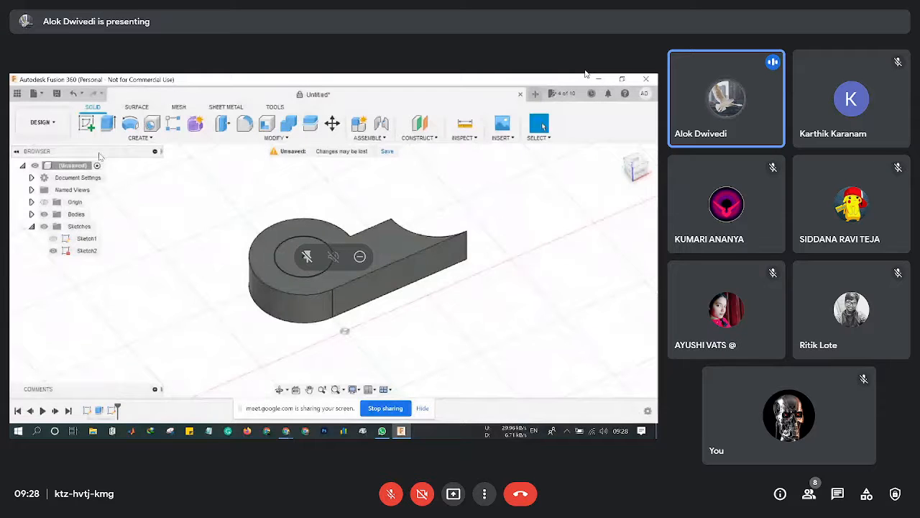
# Start an extrusion, move its dialog off the model, and admit the waiting call participant.
pyautogui.click(103, 126)
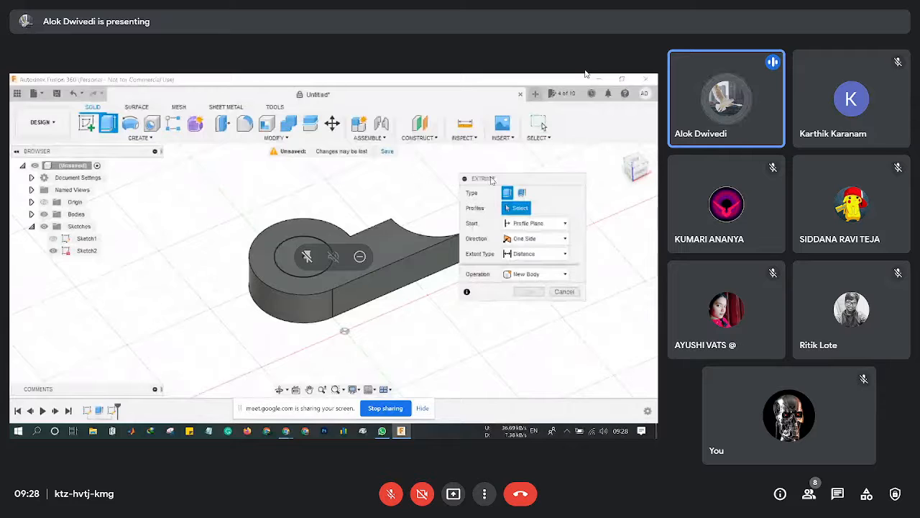
pyautogui.moveTo(472, 187); pyautogui.dragTo(522, 199)
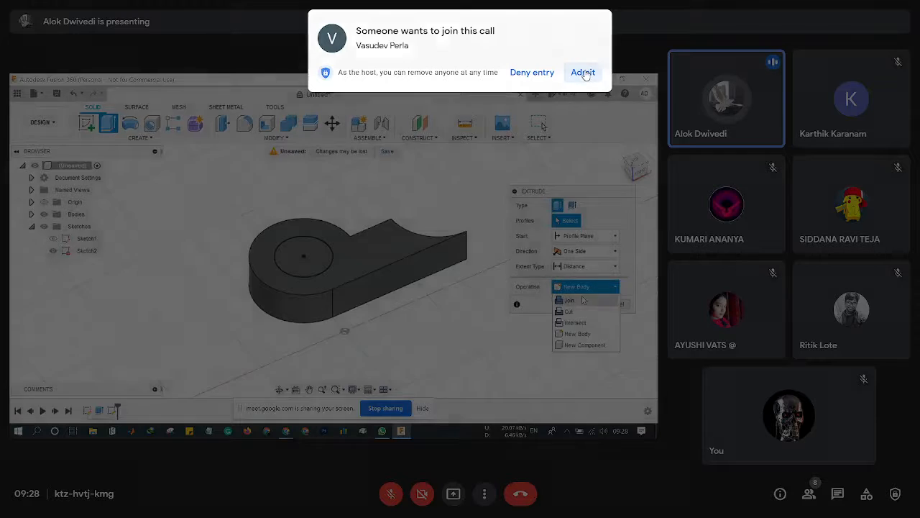
pyautogui.click(583, 72)
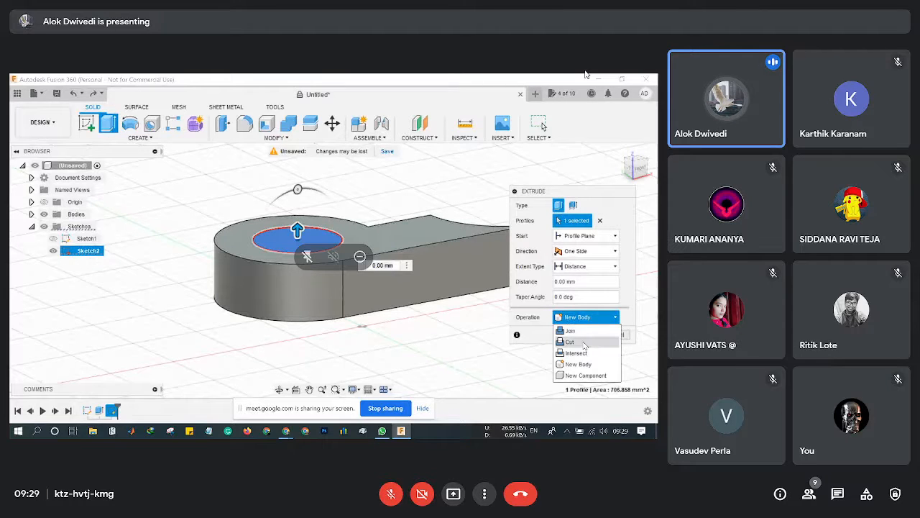
# Switch the extrusion to Cut, drag it about 45 mm through the part, and apply the hole.
pyautogui.click(585, 343)
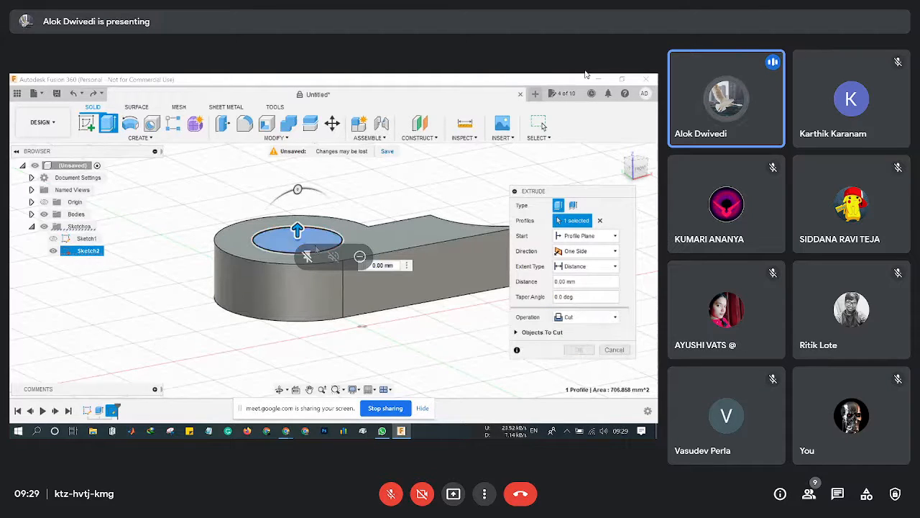
pyautogui.moveTo(297, 232); pyautogui.dragTo(302, 164)
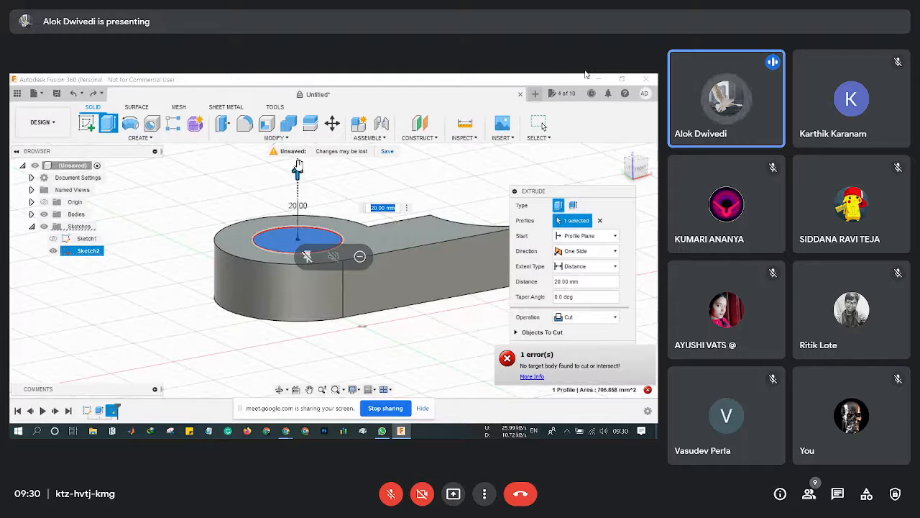
pyautogui.moveTo(298, 173); pyautogui.dragTo(283, 288)
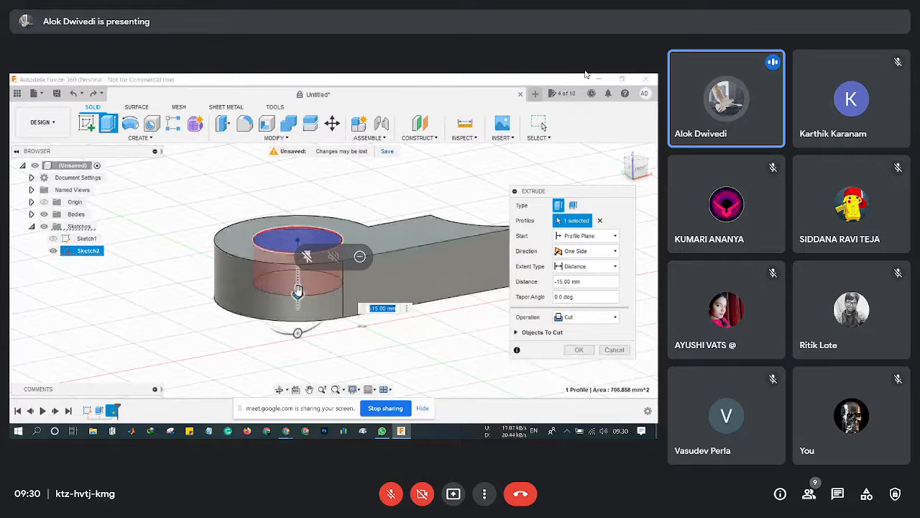
pyautogui.moveTo(298, 291); pyautogui.dragTo(298, 377)
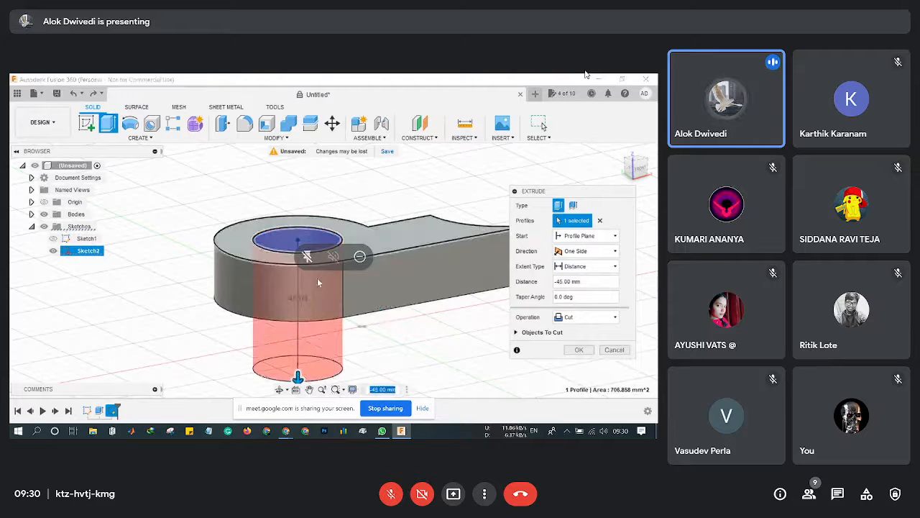
pyautogui.click(589, 281)
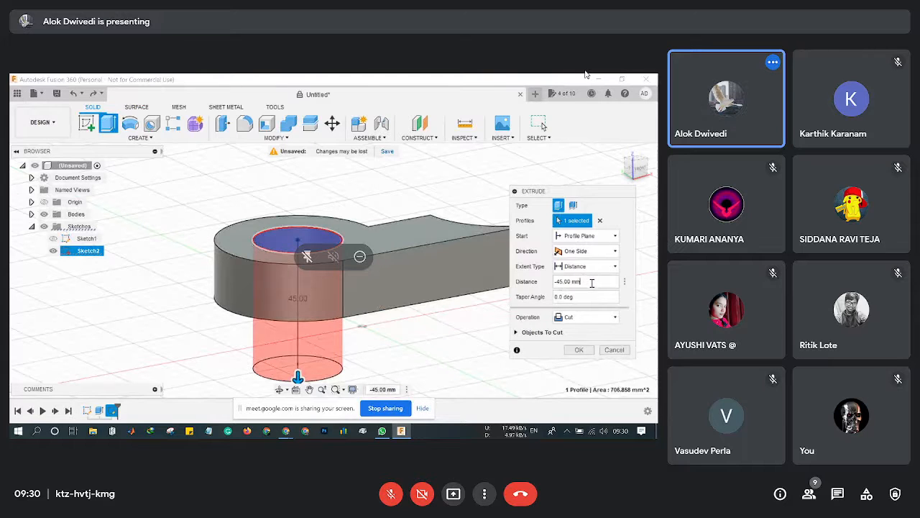
pyautogui.click(587, 351)
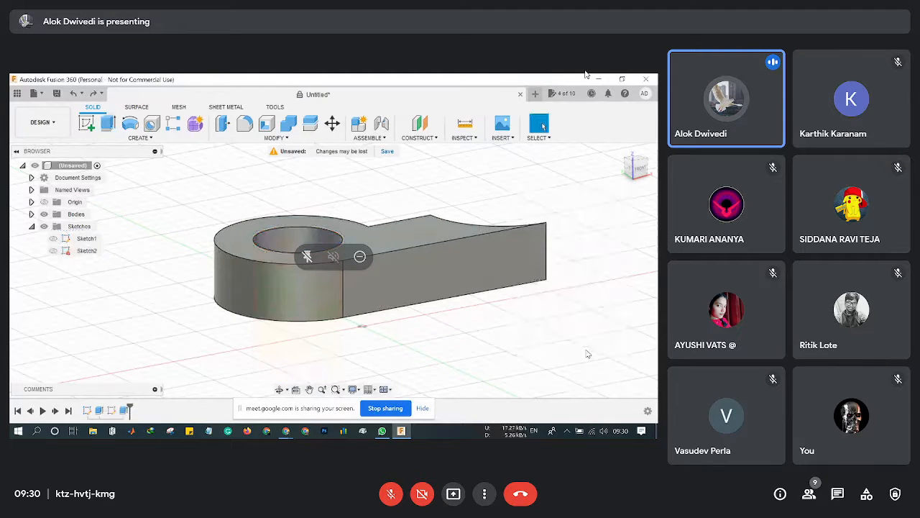
pyautogui.moveTo(640, 162)
pyautogui.mouseDown()
pyautogui.moveTo(637, 181)
pyautogui.moveTo(645, 167)
pyautogui.mouseUp()
pyautogui.click(645, 164)
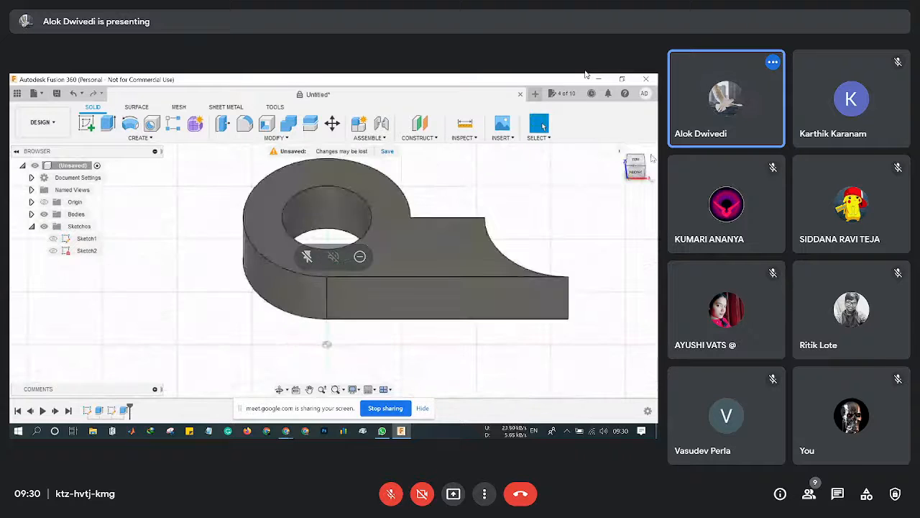
pyautogui.scroll(2, 425, 262)
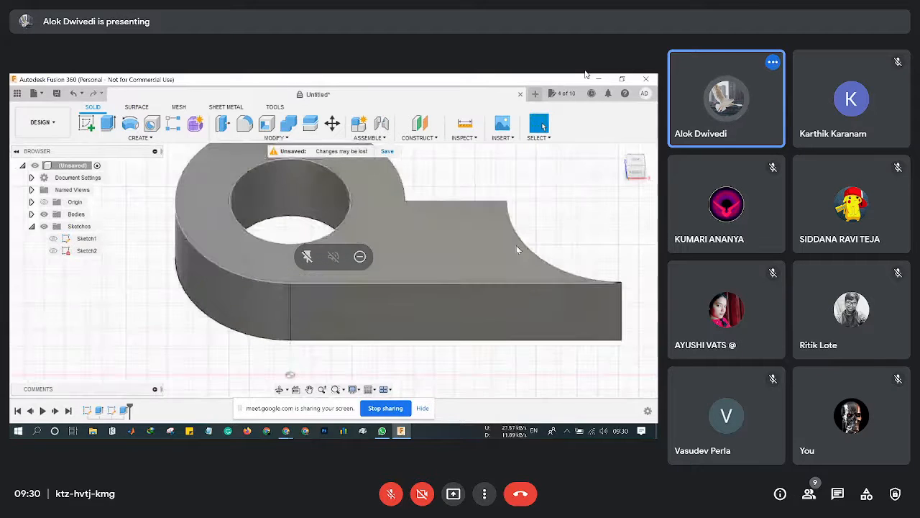
pyautogui.scroll(-2, 517, 248)
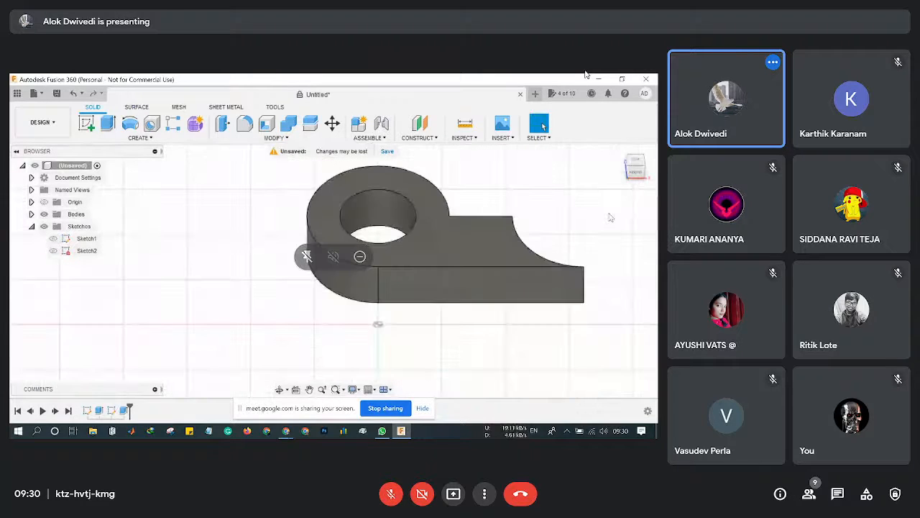
pyautogui.click(648, 169)
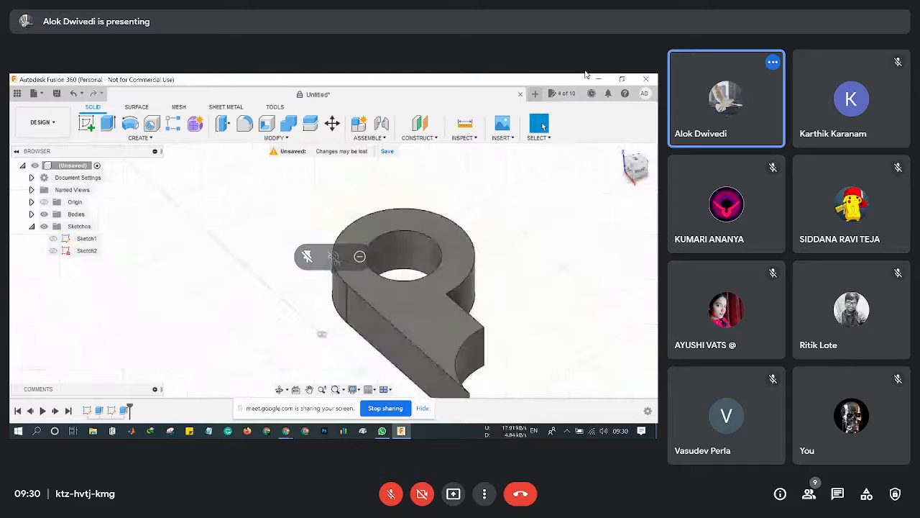
pyautogui.moveTo(322, 334)
pyautogui.keyDown('shift'); pyautogui.mouseDown(button='middle')
pyautogui.moveTo(209, 309)
pyautogui.moveTo(209, 279)
pyautogui.moveTo(348, 323)
pyautogui.mouseUp(button='middle'); pyautogui.keyUp('shift')
pyautogui.keyDown('shift'); pyautogui.moveTo(496, 186); pyautogui.dragTo(548, 191, button='middle'); pyautogui.keyUp('shift')
pyautogui.scroll(2, 550, 207)
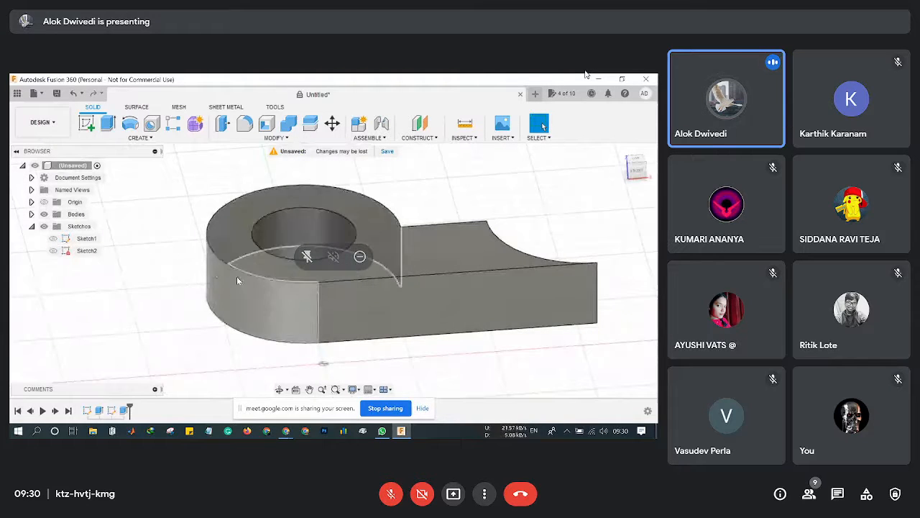
# Select Sketch1 and then Sketch2 in the browser while orbiting the cam.
pyautogui.click(85, 238)
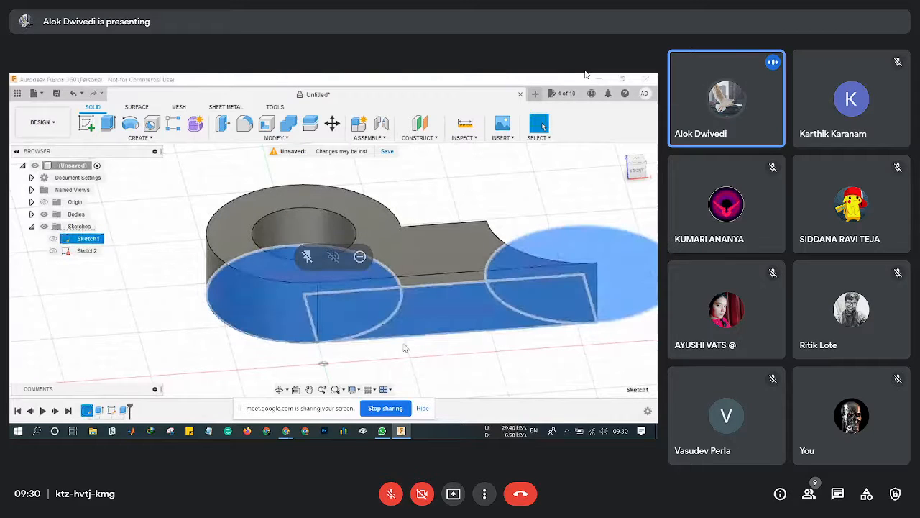
pyautogui.scroll(2, 432, 342)
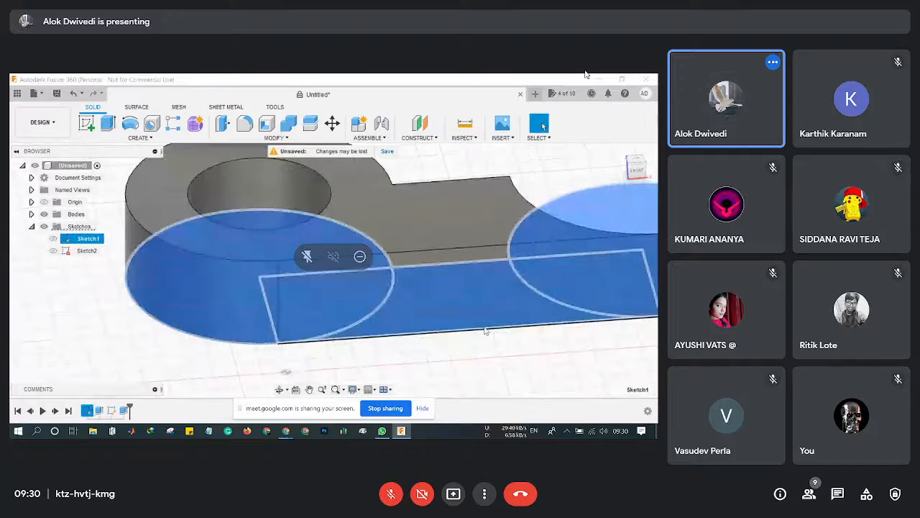
pyautogui.scroll(-3, 485, 331)
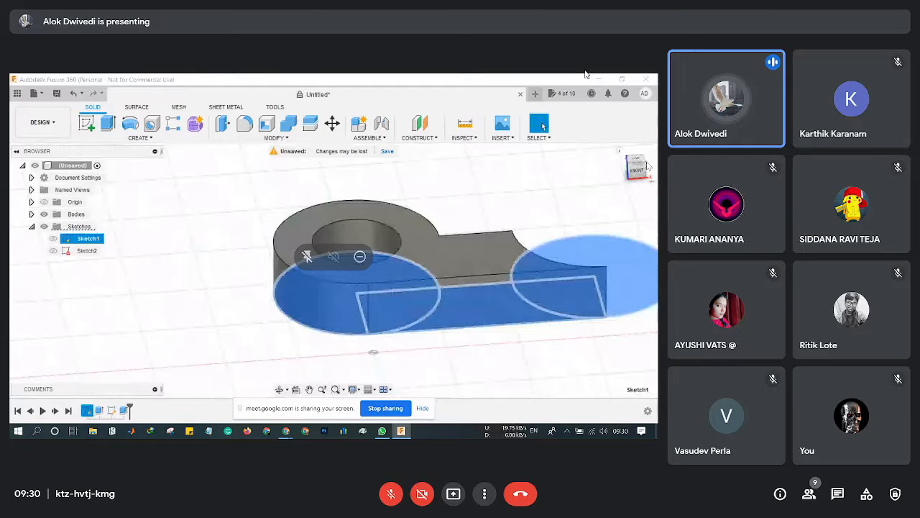
pyautogui.moveTo(649, 166); pyautogui.dragTo(643, 171)
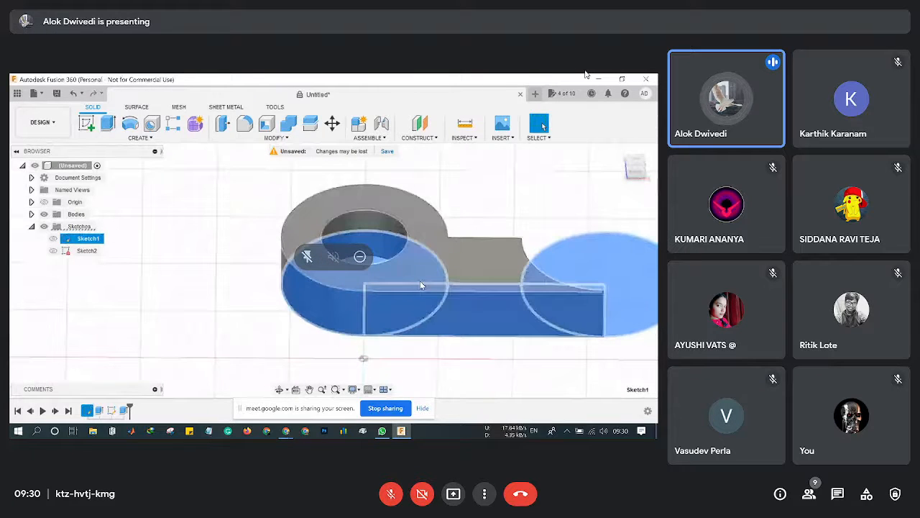
pyautogui.keyDown('shift'); pyautogui.moveTo(420, 280); pyautogui.dragTo(403, 319, button='middle'); pyautogui.keyUp('shift')
pyautogui.click(86, 250)
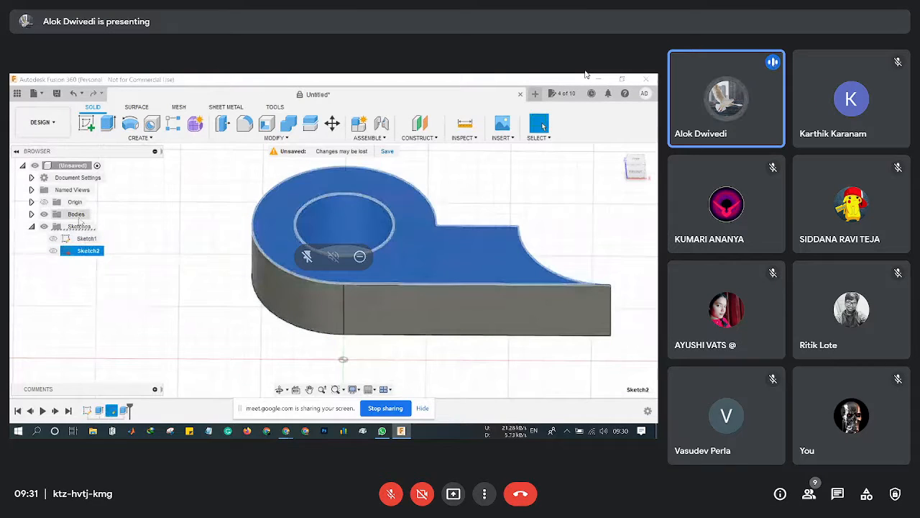
# Expand Bodies to reveal Body1, select it, and inspect the curved side face's radius.
pyautogui.click(31, 213)
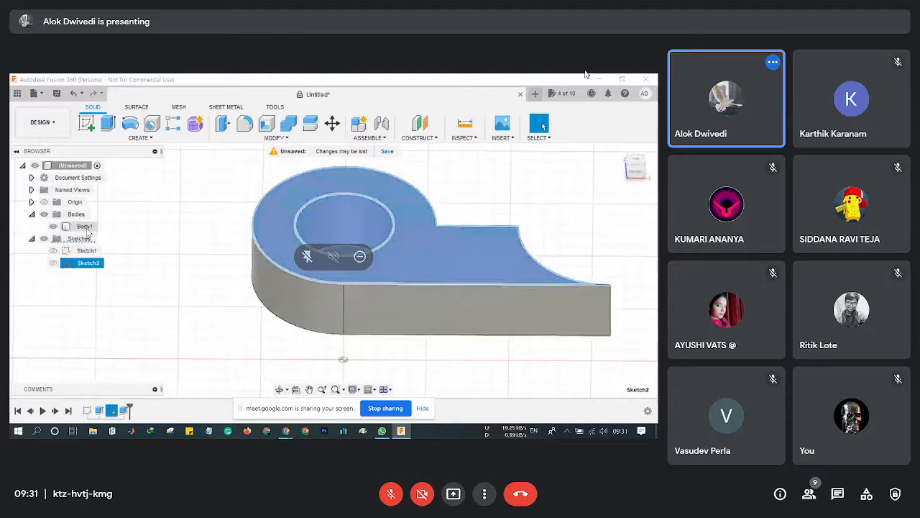
pyautogui.click(84, 226)
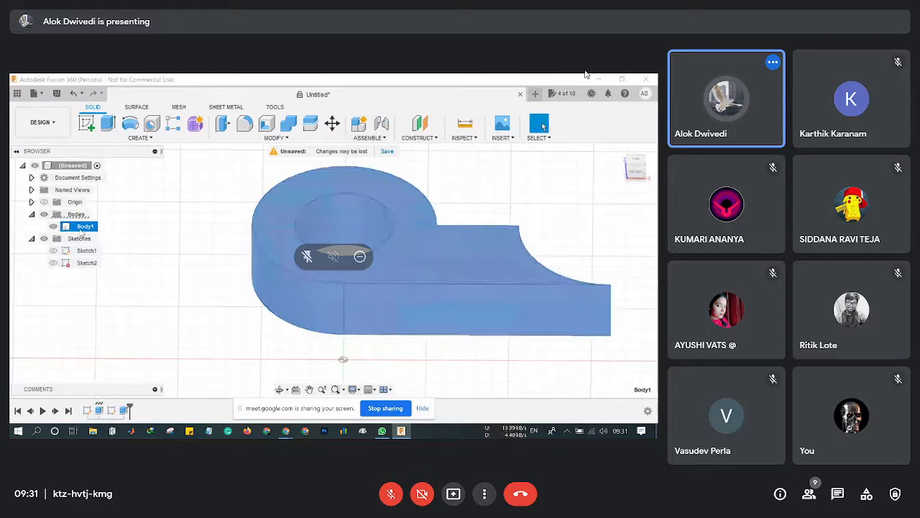
pyautogui.click(79, 238)
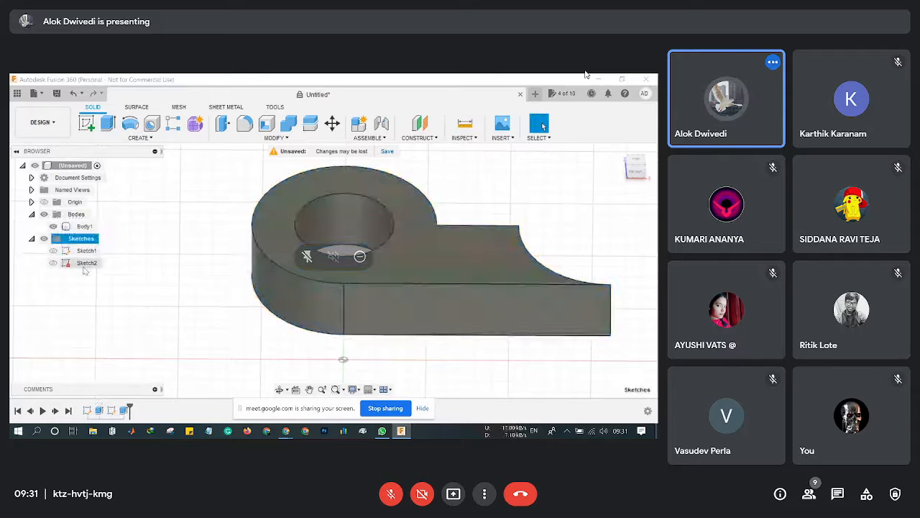
pyautogui.click(261, 292)
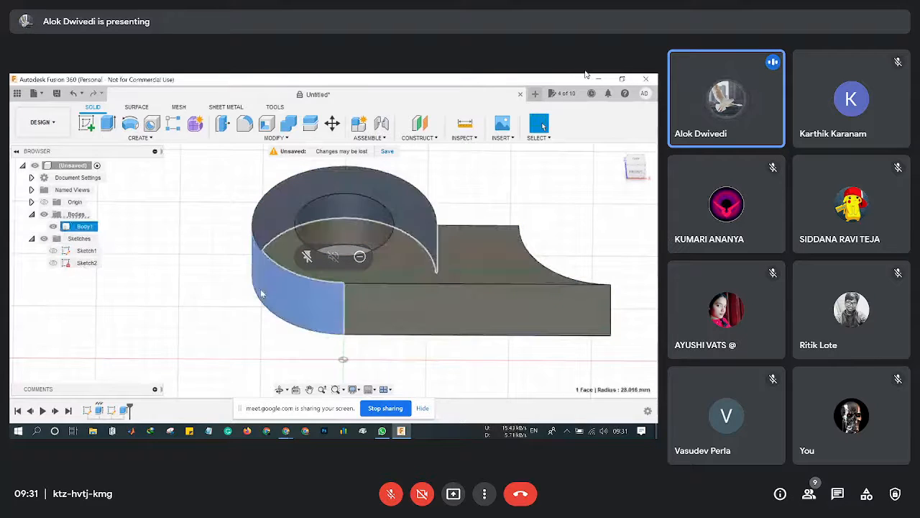
pyautogui.click(221, 301)
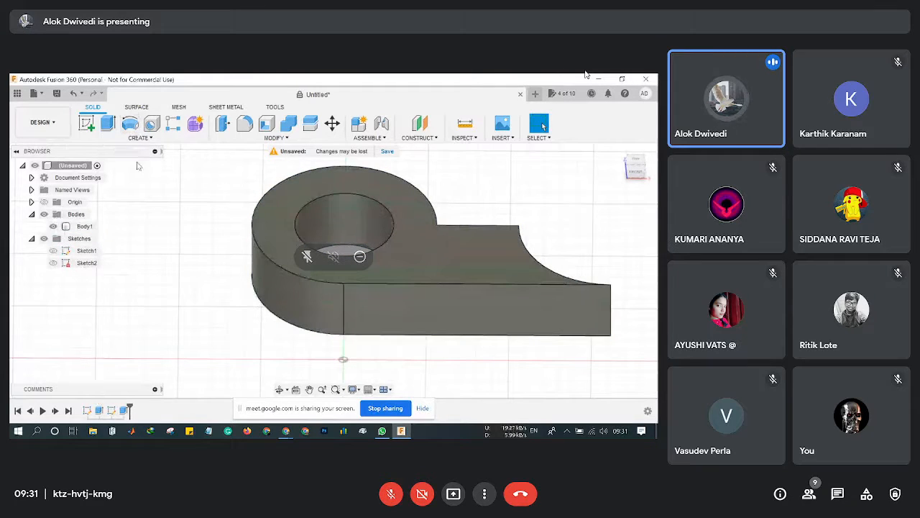
# Switch the browser selection between Sketch1 and Body1, ending on Sketch1.
pyautogui.click(86, 251)
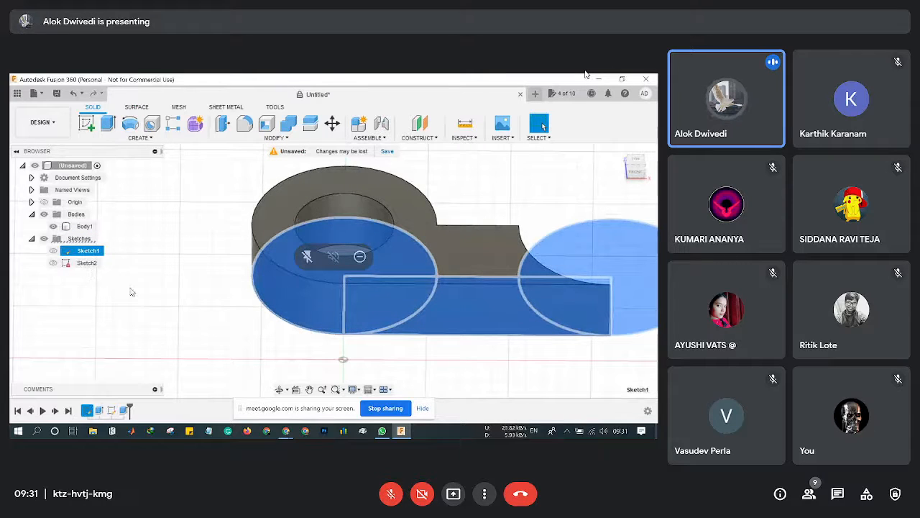
pyautogui.click(84, 226)
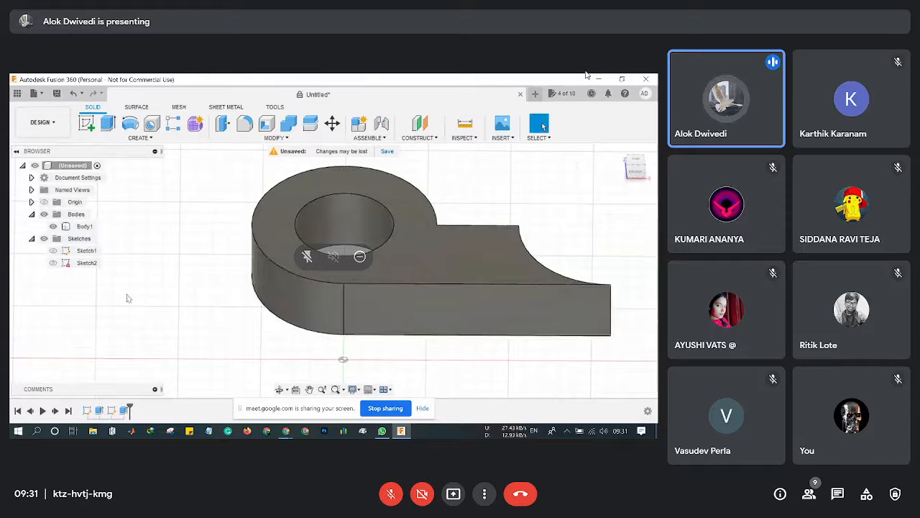
pyautogui.click(53, 253)
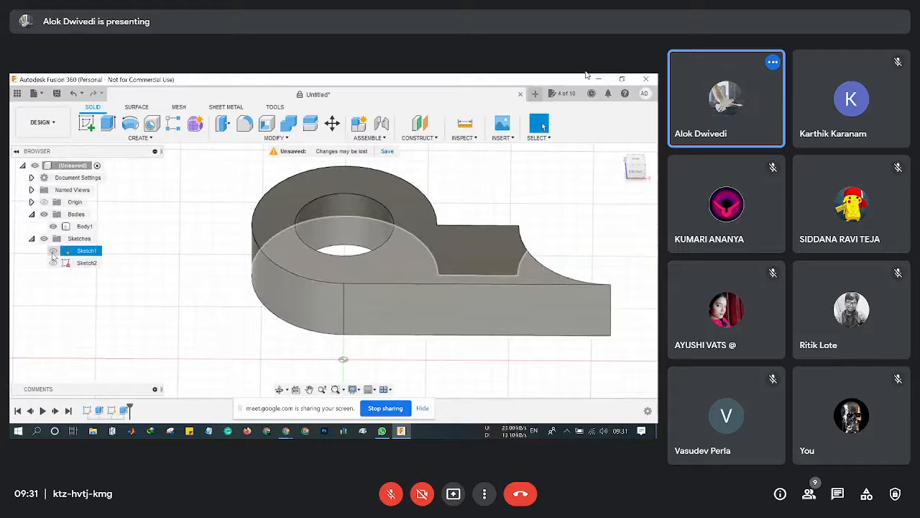
# Make Sketch1 visible on the model, clear the Body1 selection, and pan the model left.
pyautogui.click(53, 251)
pyautogui.click(84, 226)
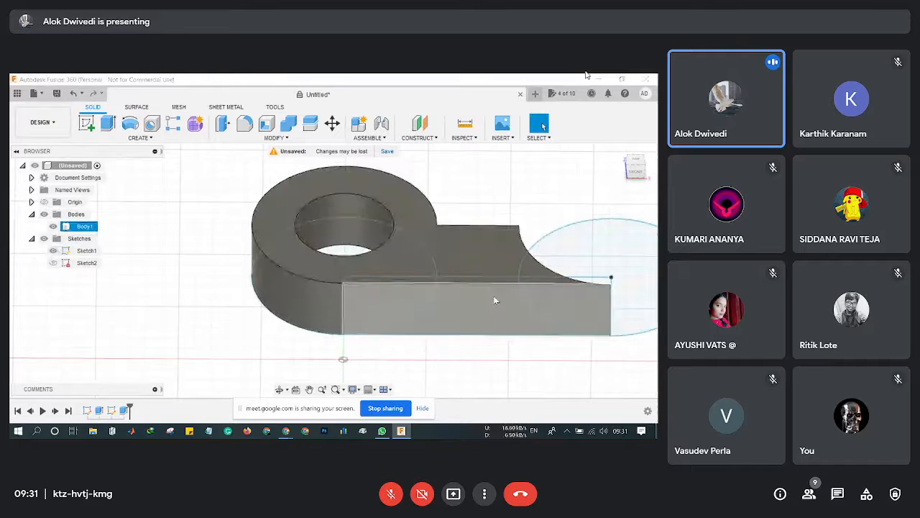
pyautogui.click(546, 355)
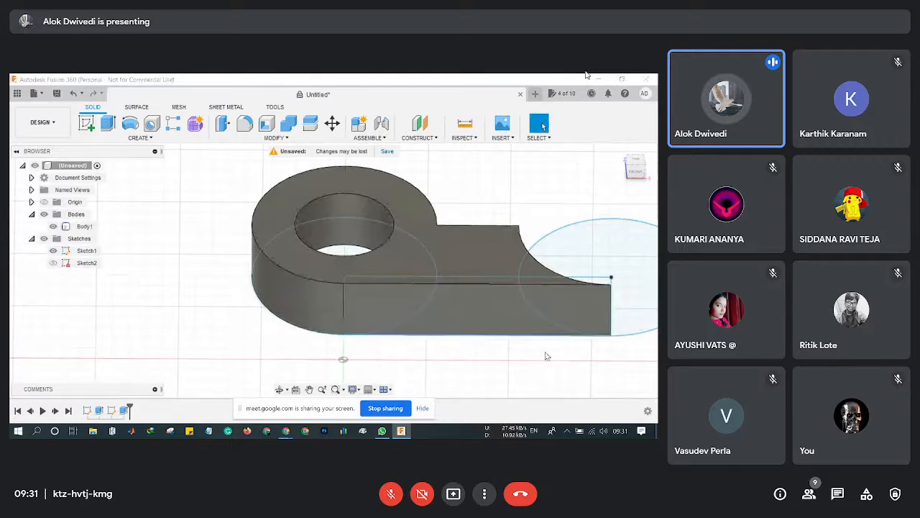
pyautogui.moveTo(546, 355); pyautogui.dragTo(405, 332, button='middle')
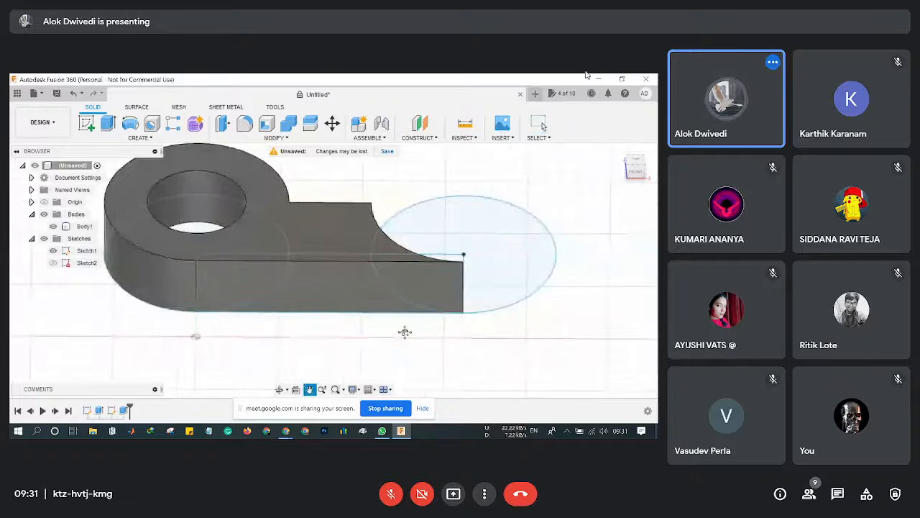
pyautogui.click(53, 251)
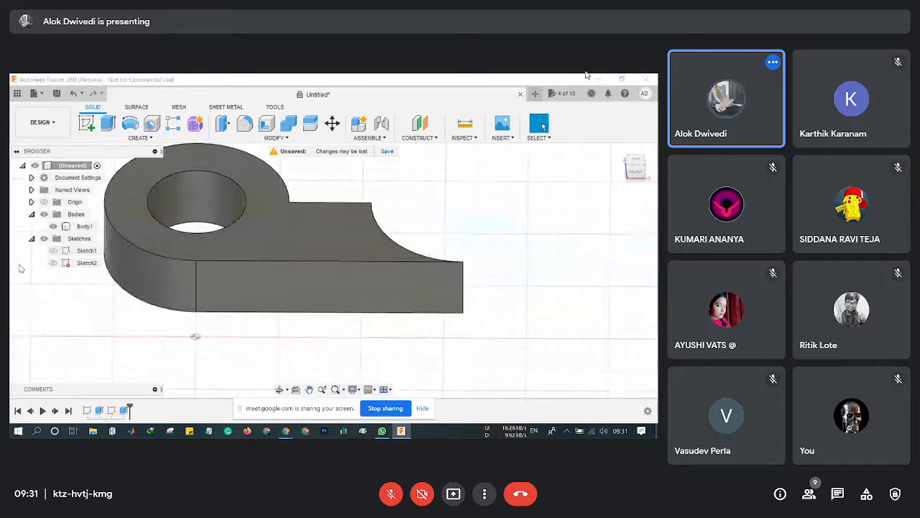
pyautogui.click(53, 251)
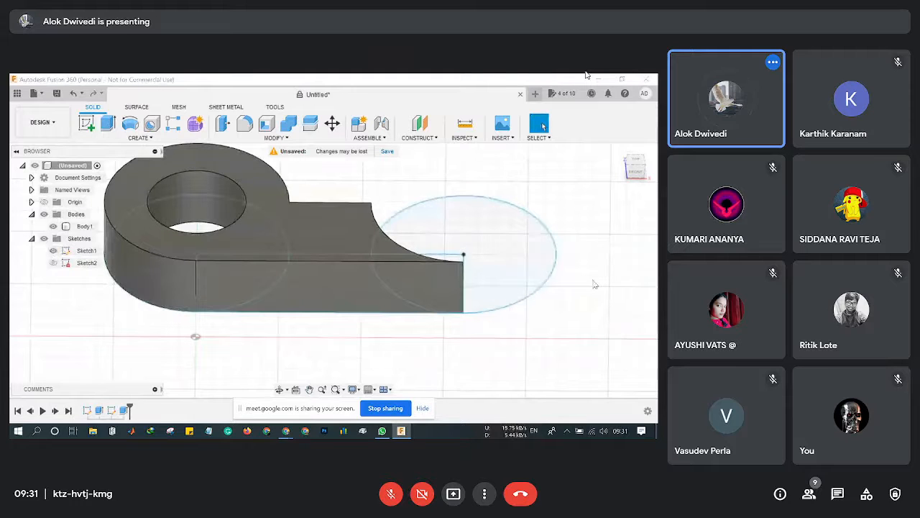
# Orbit and zoom to view the body and Sketch1 from a lower side angle.
pyautogui.moveTo(648, 169); pyautogui.dragTo(620, 186)
pyautogui.scroll(2, 406, 234)
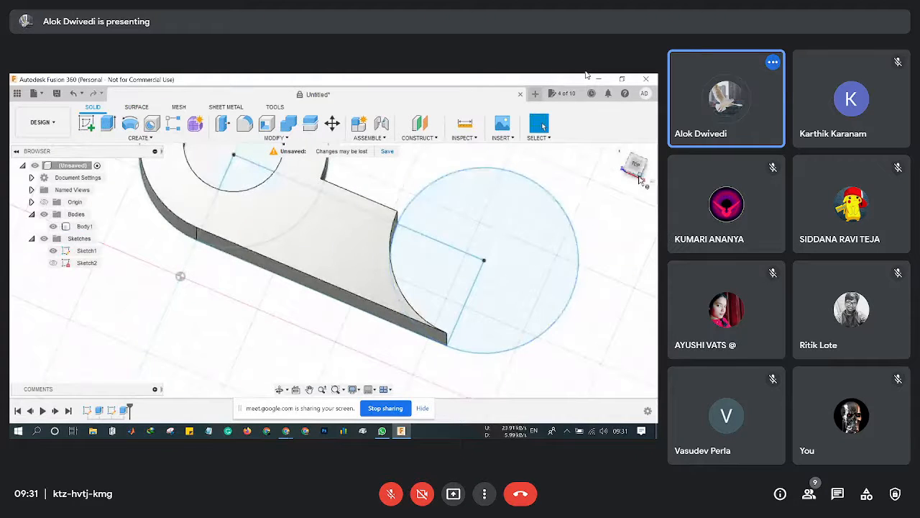
pyautogui.moveTo(642, 180)
pyautogui.mouseDown()
pyautogui.moveTo(637, 173)
pyautogui.moveTo(651, 158)
pyautogui.moveTo(637, 167)
pyautogui.mouseUp()
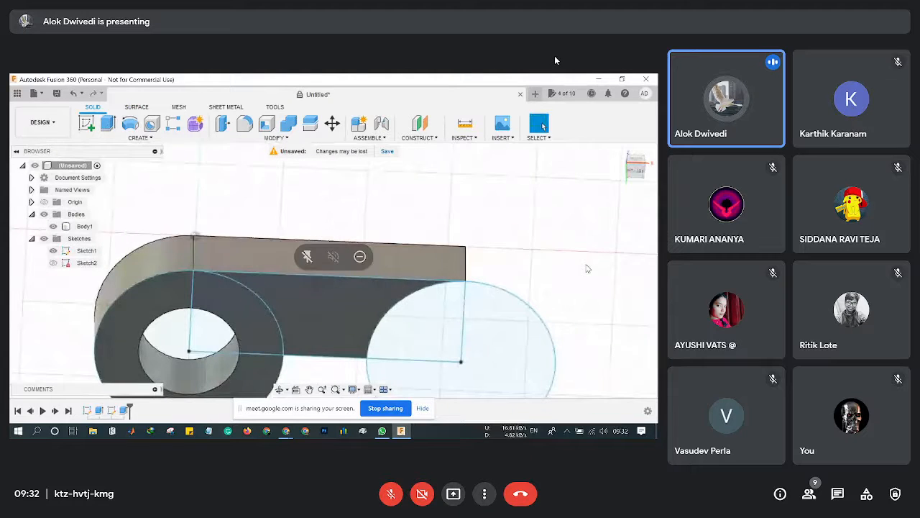
pyautogui.scroll(2, 587, 268)
pyautogui.scroll(-4, 587, 268)
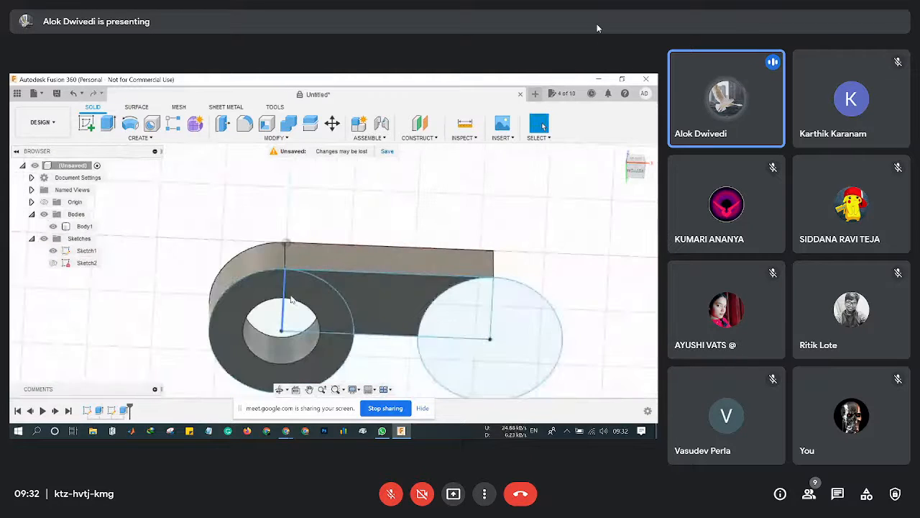
pyautogui.click(108, 125)
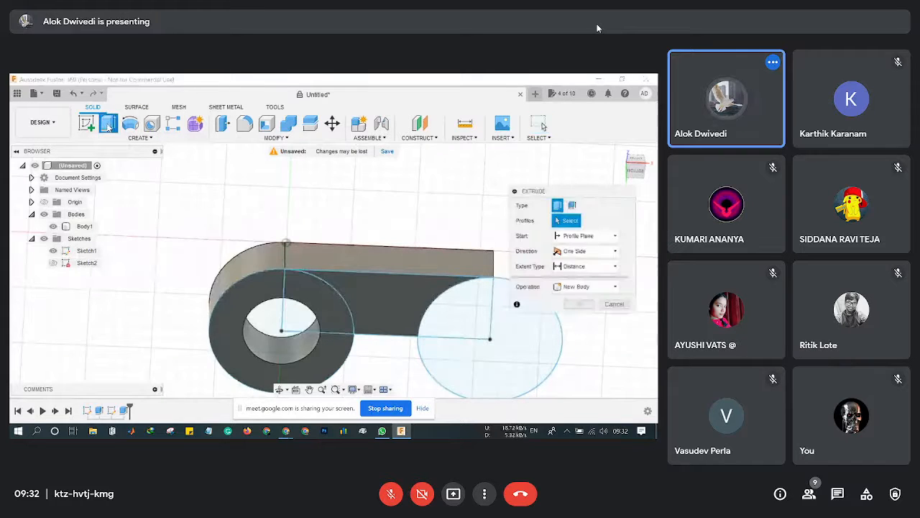
pyautogui.click(319, 301)
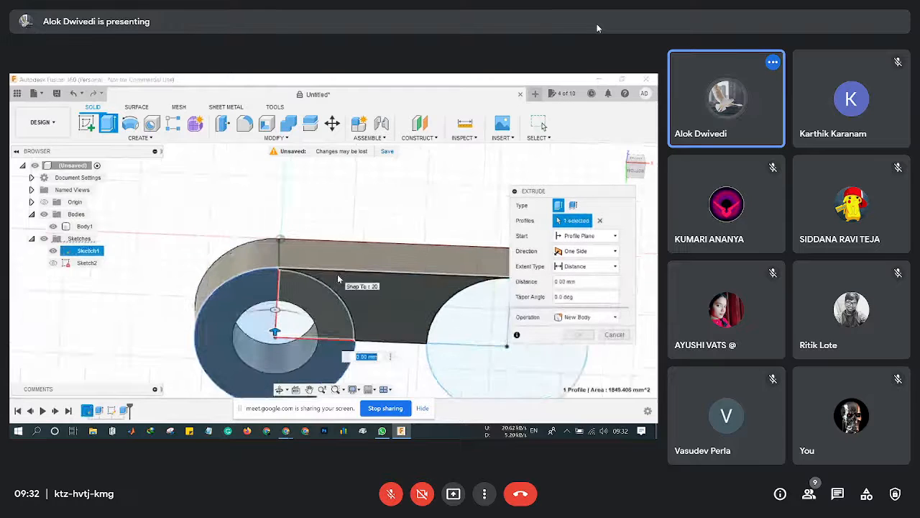
pyautogui.scroll(-2, 338, 274)
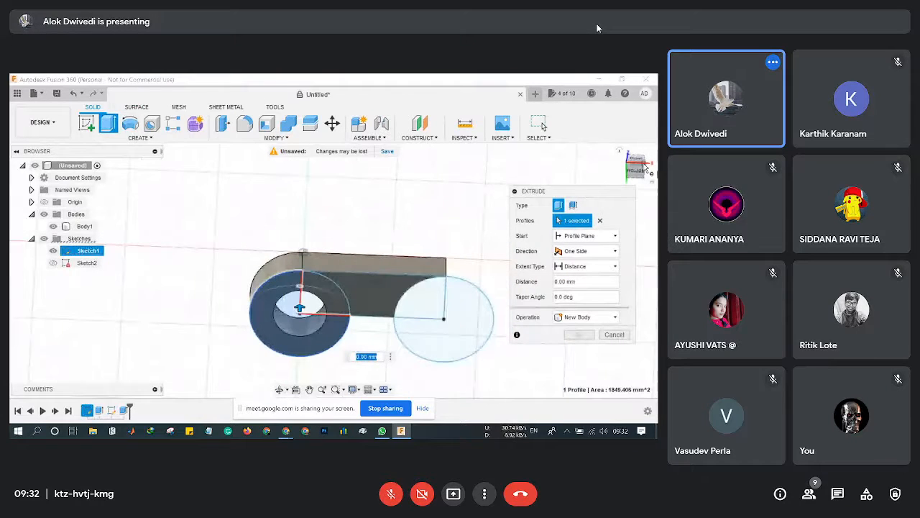
pyautogui.moveTo(646, 167); pyautogui.dragTo(637, 183)
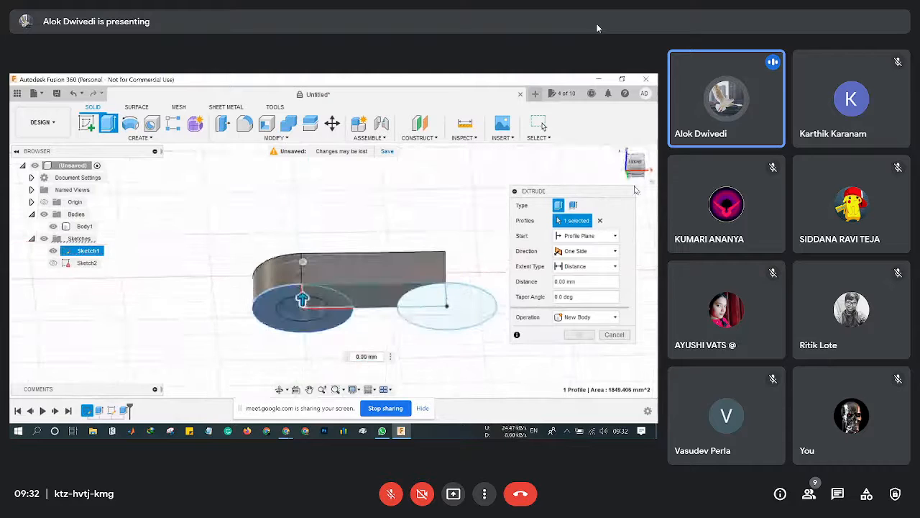
pyautogui.press('BackSpace')
pyautogui.press('BackSpace')
pyautogui.press('BackSpace')
pyautogui.press('BackSpace')
pyautogui.press('BackSpace')
pyautogui.press('BackSpace')
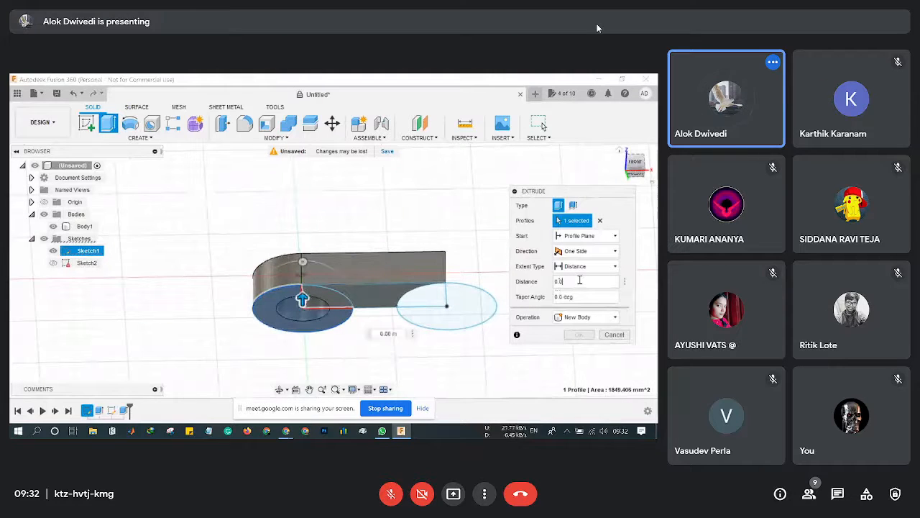
pyautogui.write('5')
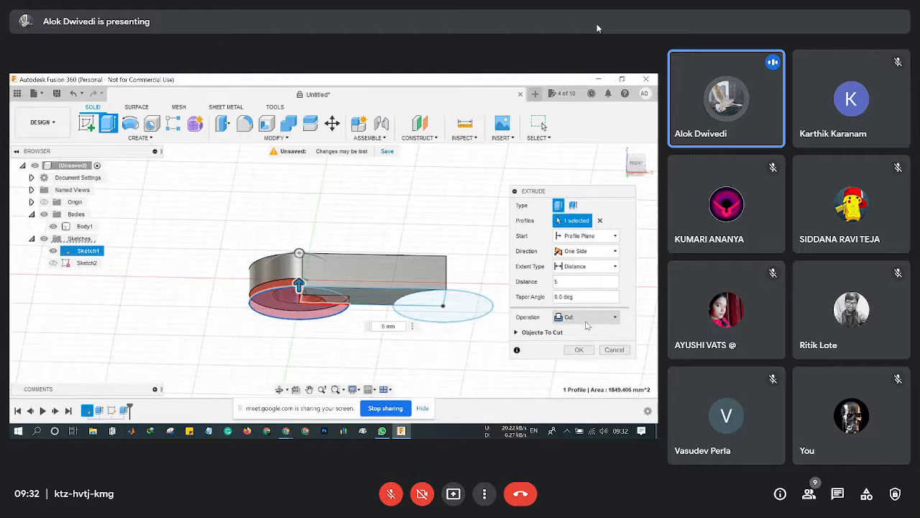
pyautogui.click(586, 324)
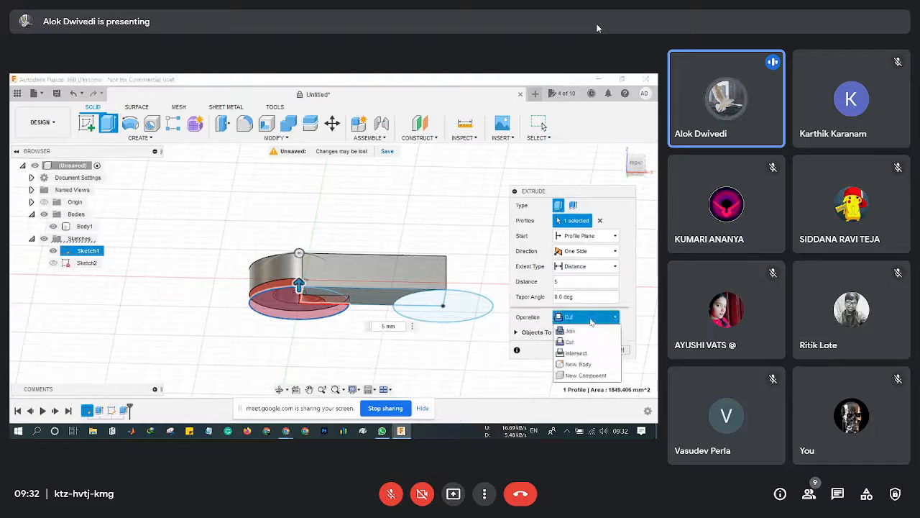
pyautogui.click(586, 329)
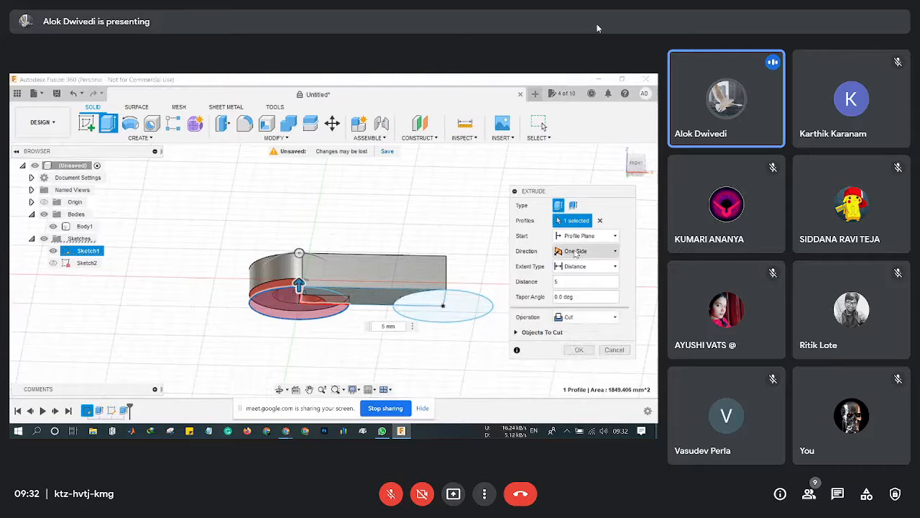
pyautogui.click(609, 351)
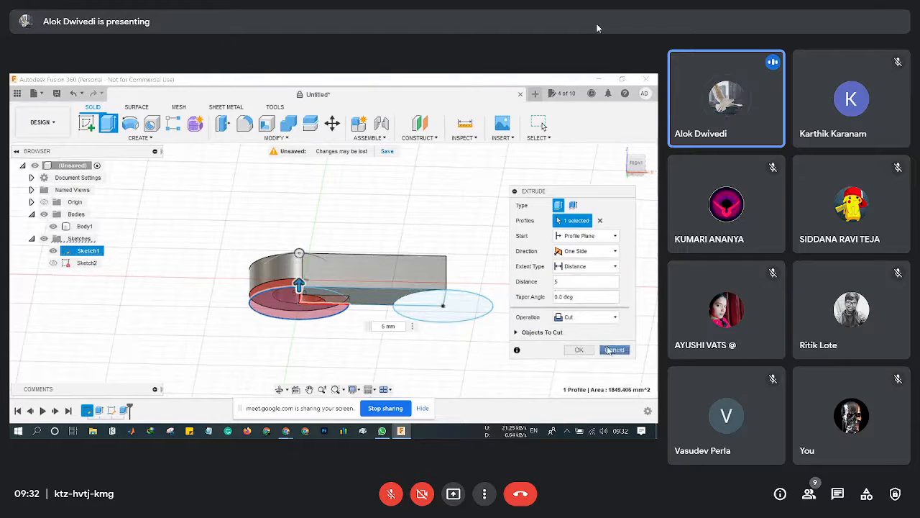
# Extrude the ring profile around the hole by 5 mm, then launch a second extrusion.
pyautogui.click(108, 123)
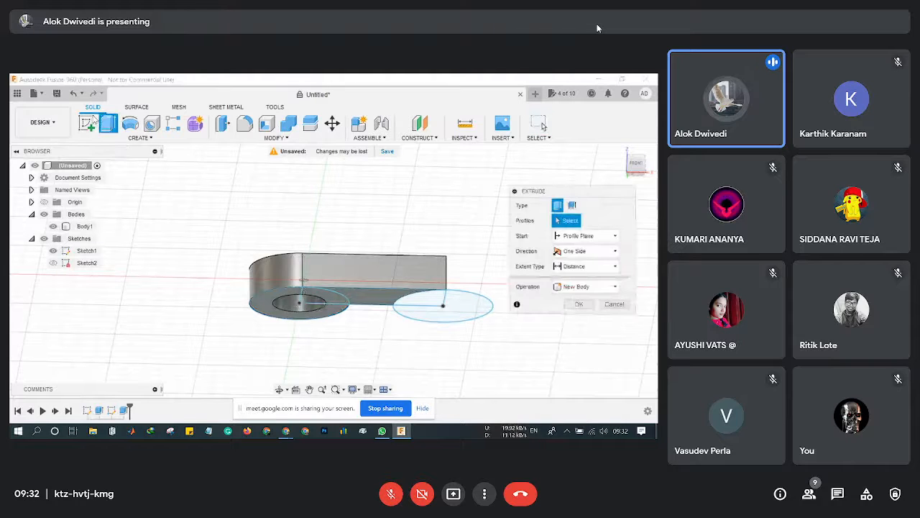
pyautogui.click(275, 305)
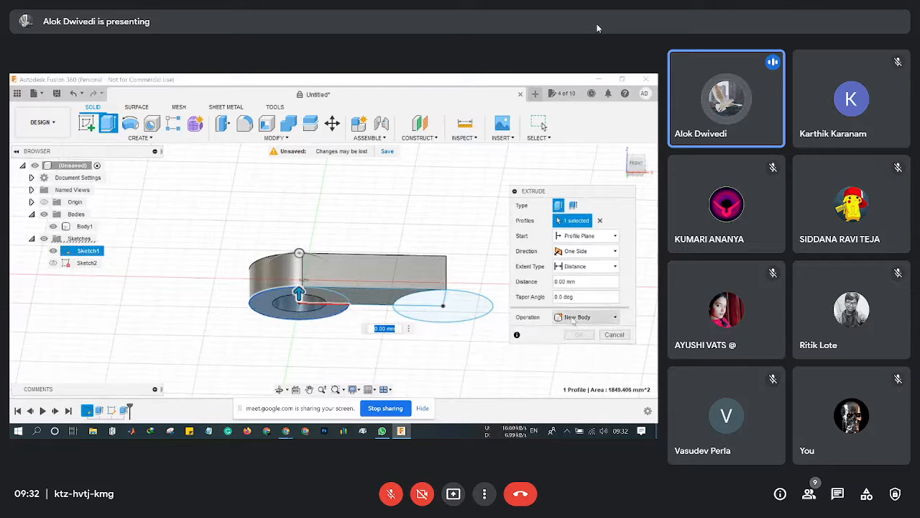
pyautogui.click(587, 281)
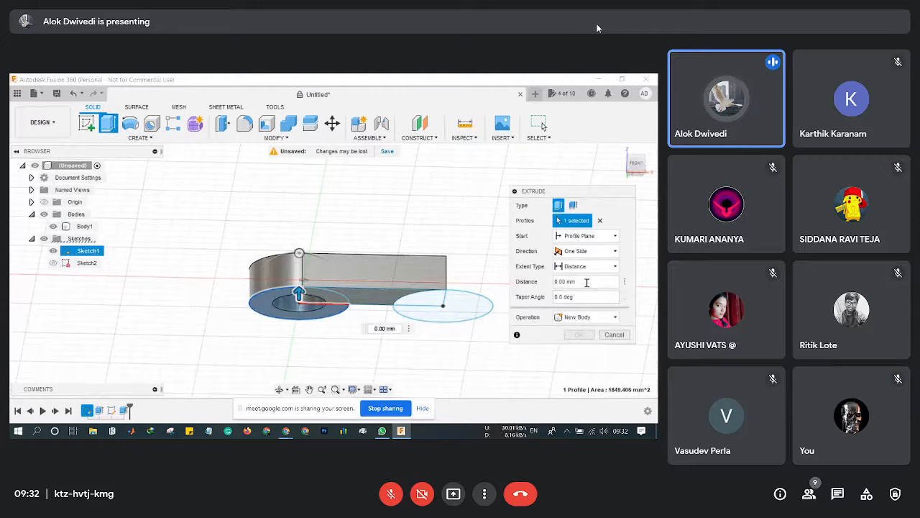
pyautogui.press('BackSpace')
pyautogui.press('BackSpace')
pyautogui.press('BackSpace')
pyautogui.press('BackSpace')
pyautogui.press('BackSpace')
pyautogui.press('BackSpace')
pyautogui.press('BackSpace')
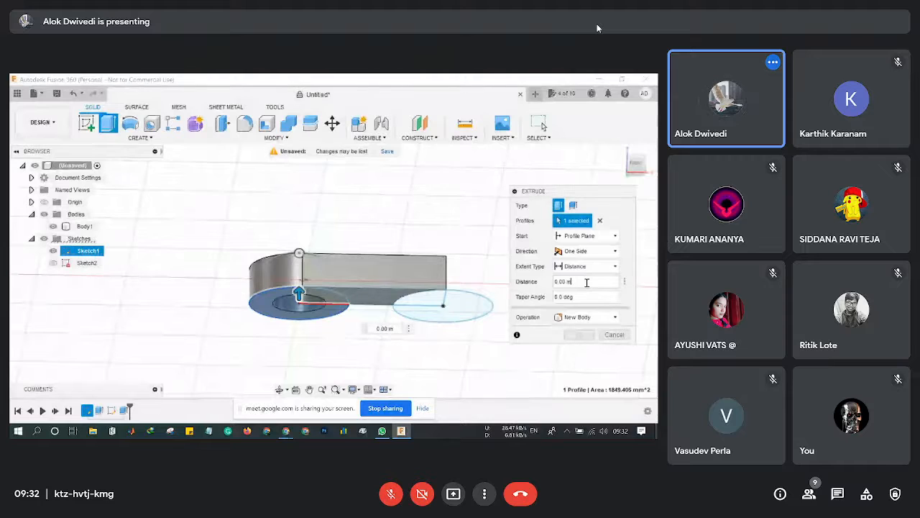
pyautogui.write('5')
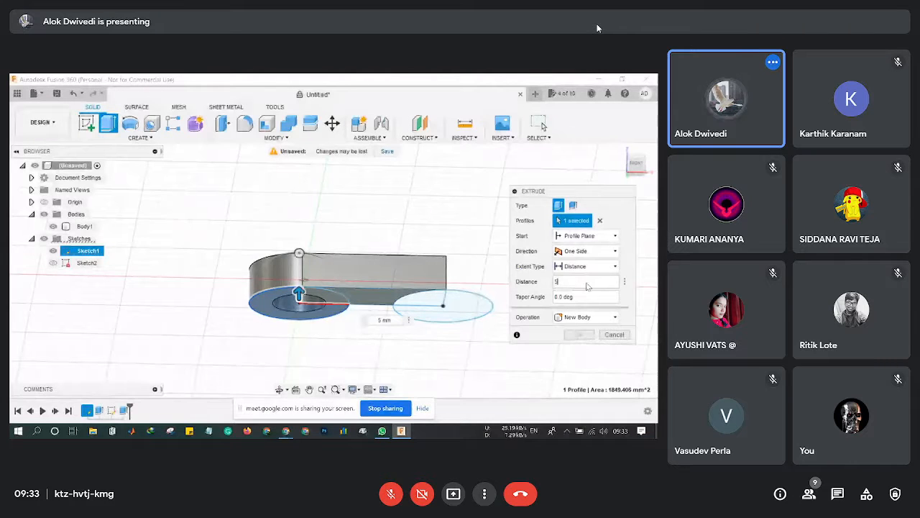
pyautogui.press('Return')
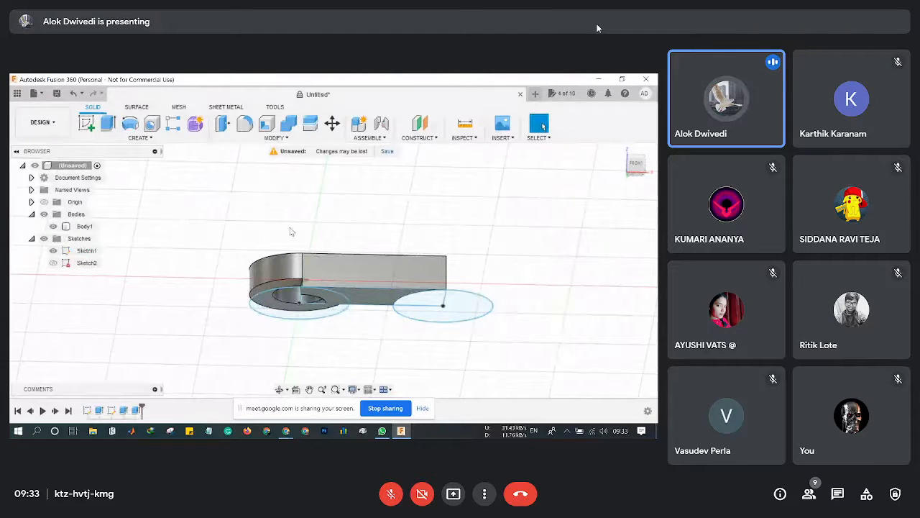
pyautogui.click(108, 122)
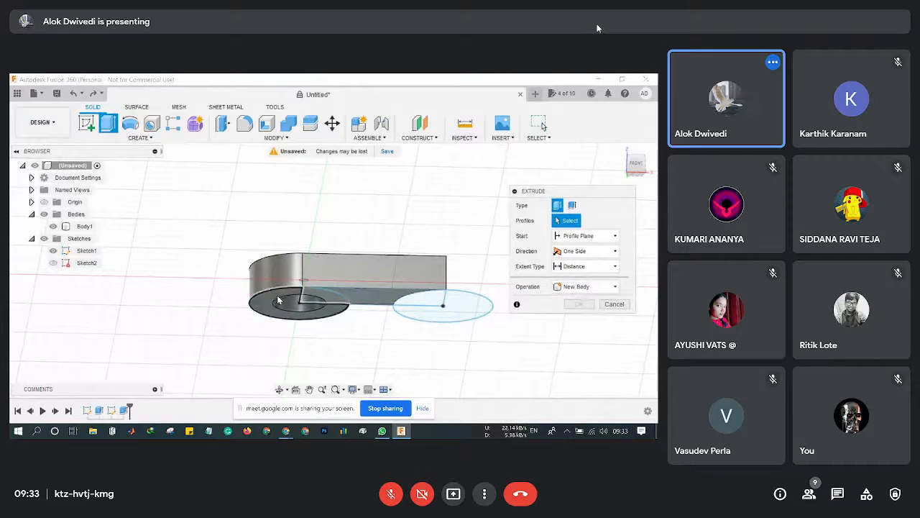
# Select the ring profile and cut it 10 mm deep into the rounded end.
pyautogui.click(279, 300)
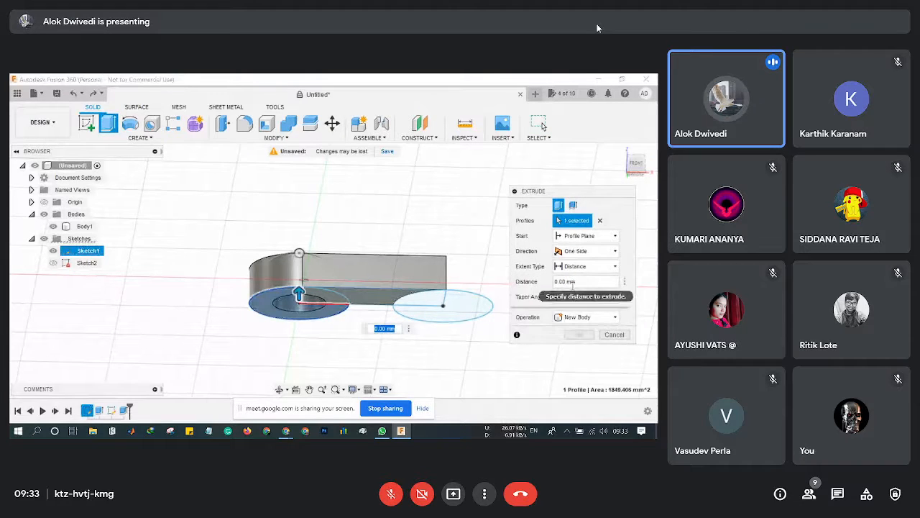
pyautogui.click(583, 283)
pyautogui.press('BackSpace')
pyautogui.press('BackSpace')
pyautogui.press('BackSpace')
pyautogui.press('BackSpace')
pyautogui.press('BackSpace')
pyautogui.press('BackSpace')
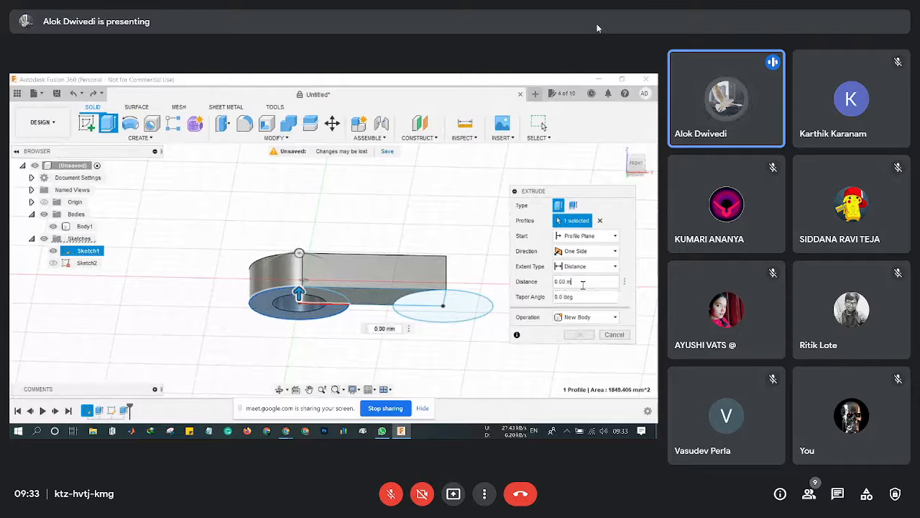
pyautogui.write('5')
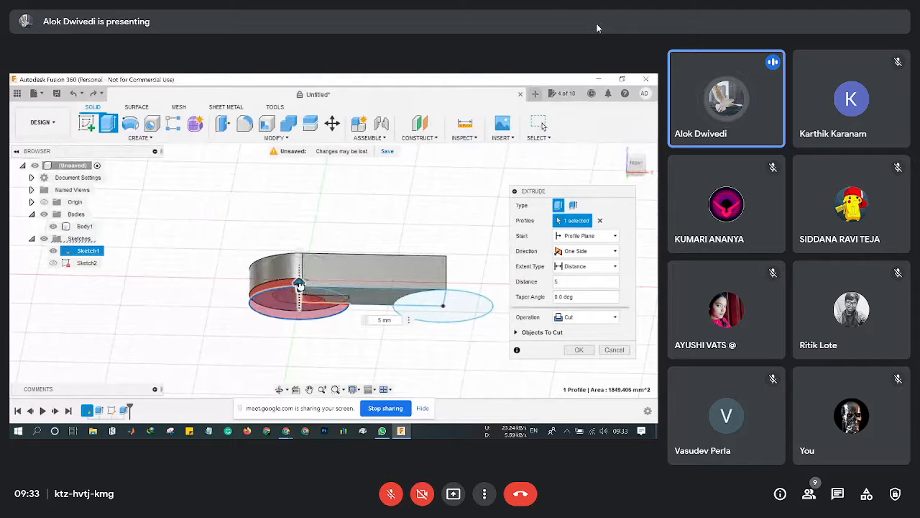
pyautogui.moveTo(299, 285)
pyautogui.mouseDown()
pyautogui.moveTo(308, 266)
pyautogui.moveTo(308, 281)
pyautogui.mouseUp()
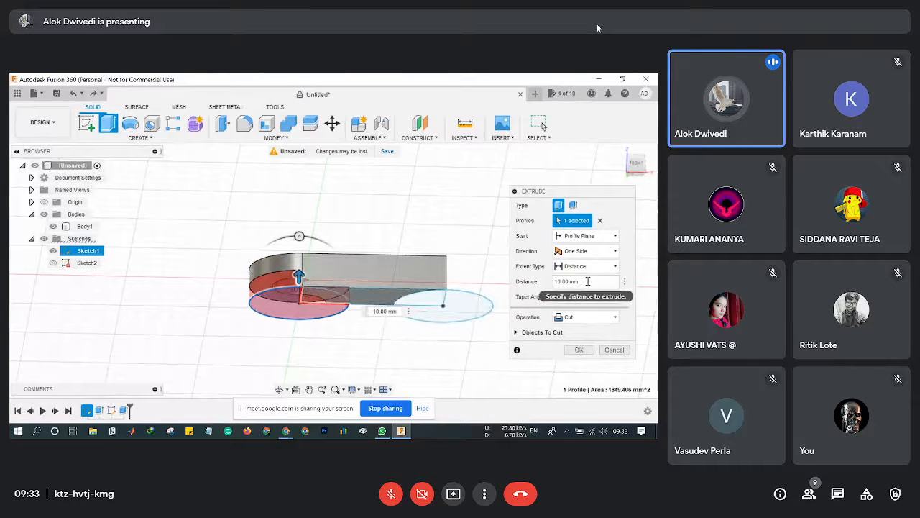
pyautogui.click(579, 351)
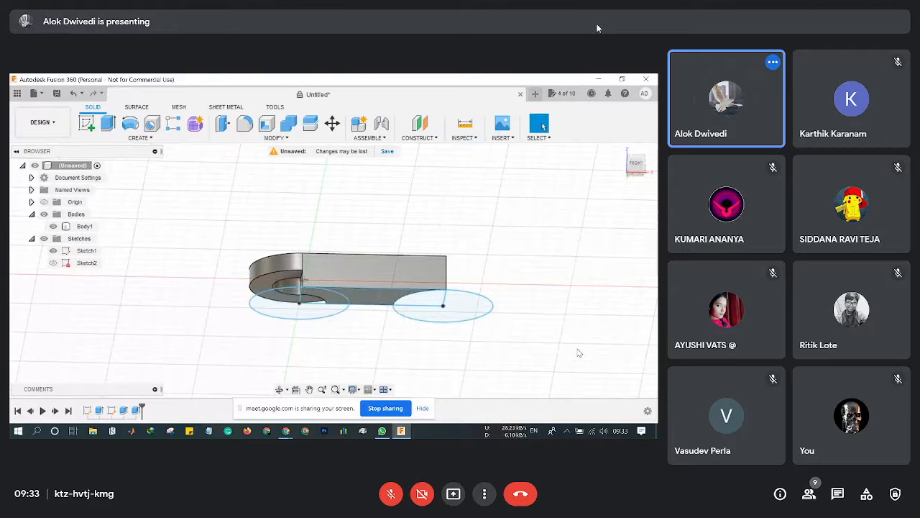
# Inspect the underside, then undo the 10 mm Extrude cut on the round end.
pyautogui.scroll(1, 409, 363)
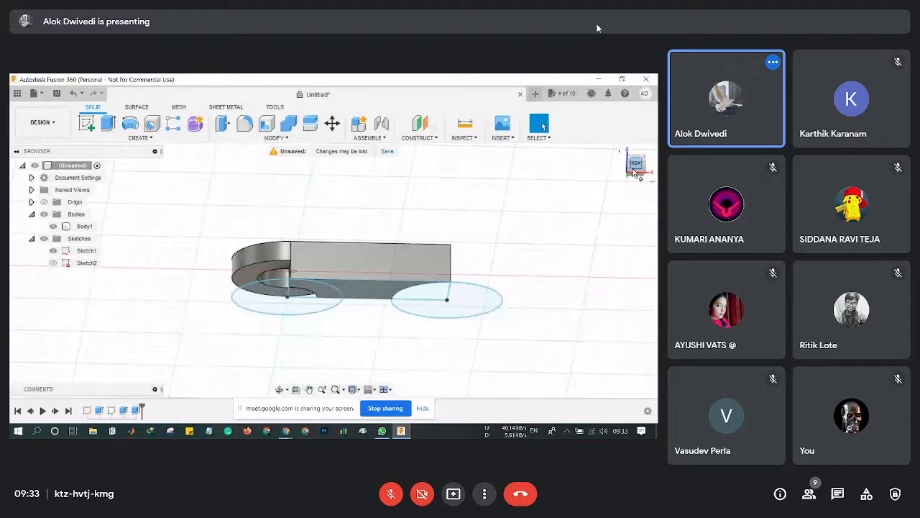
pyautogui.moveTo(633, 173)
pyautogui.mouseDown()
pyautogui.moveTo(649, 156)
pyautogui.moveTo(643, 164)
pyautogui.mouseUp()
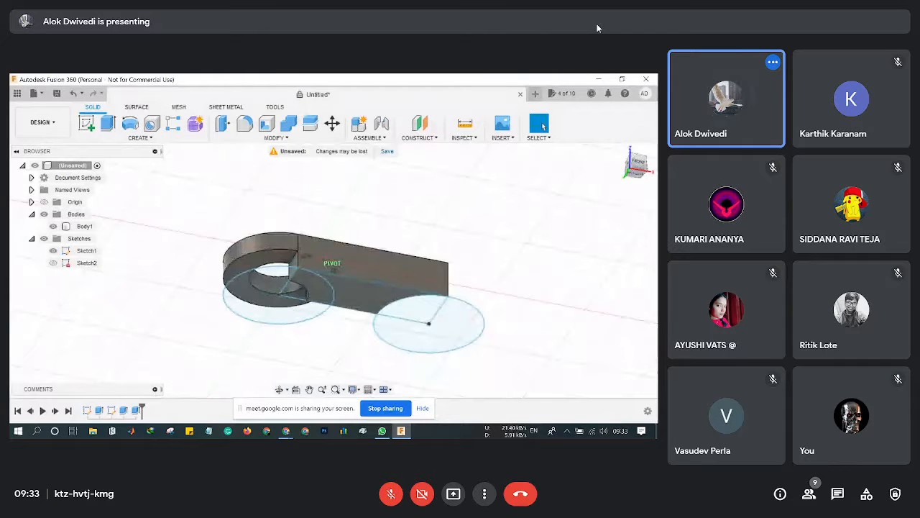
pyautogui.keyDown('shift'); pyautogui.moveTo(334, 267); pyautogui.dragTo(361, 299, button='middle'); pyautogui.keyUp('shift')
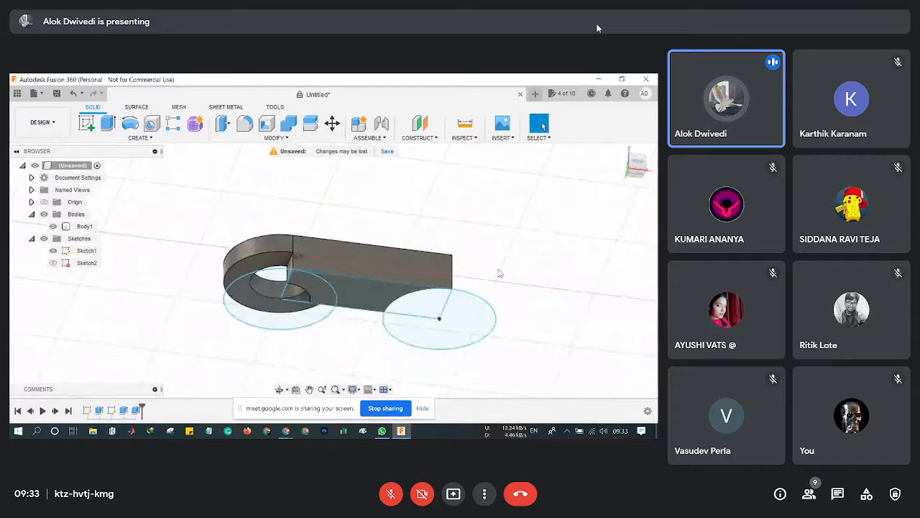
pyautogui.click(74, 95)
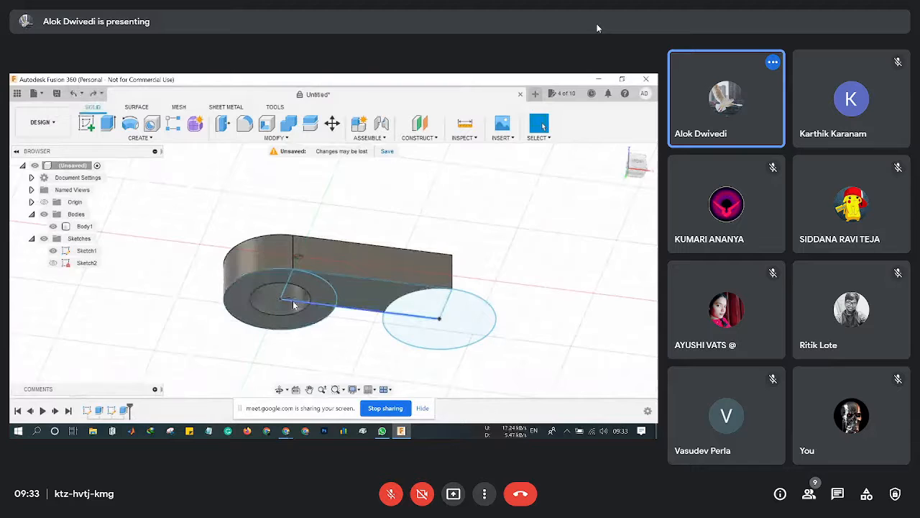
# Extrude the ring profile 50 mm from the front view using the Join operation.
pyautogui.click(115, 128)
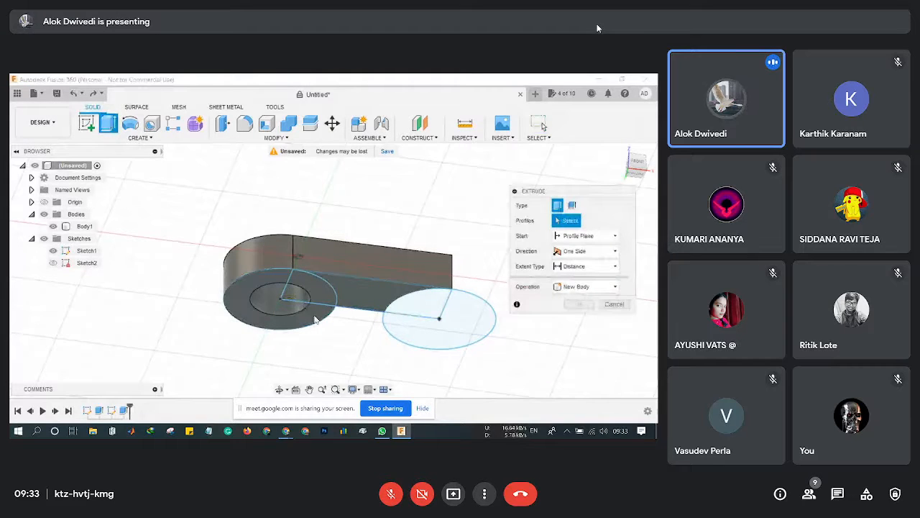
pyautogui.click(314, 319)
pyautogui.click(280, 290)
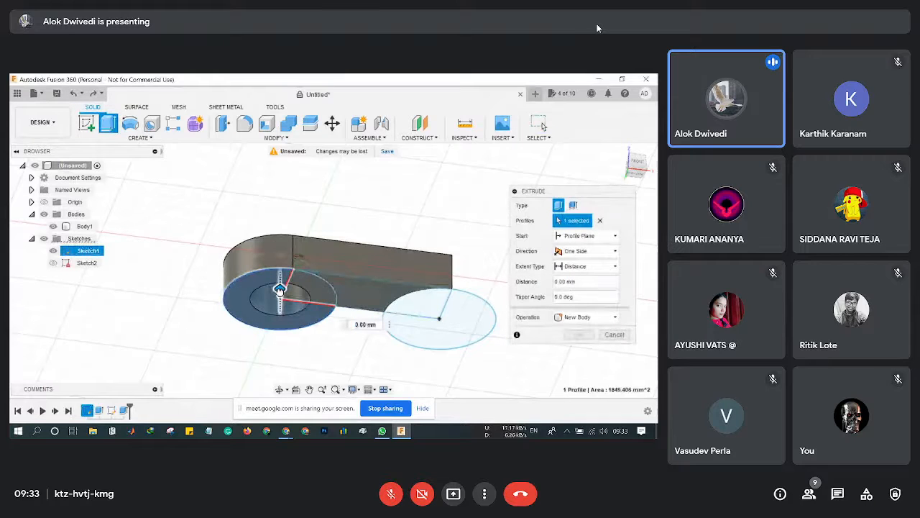
pyautogui.moveTo(280, 290); pyautogui.dragTo(280, 204)
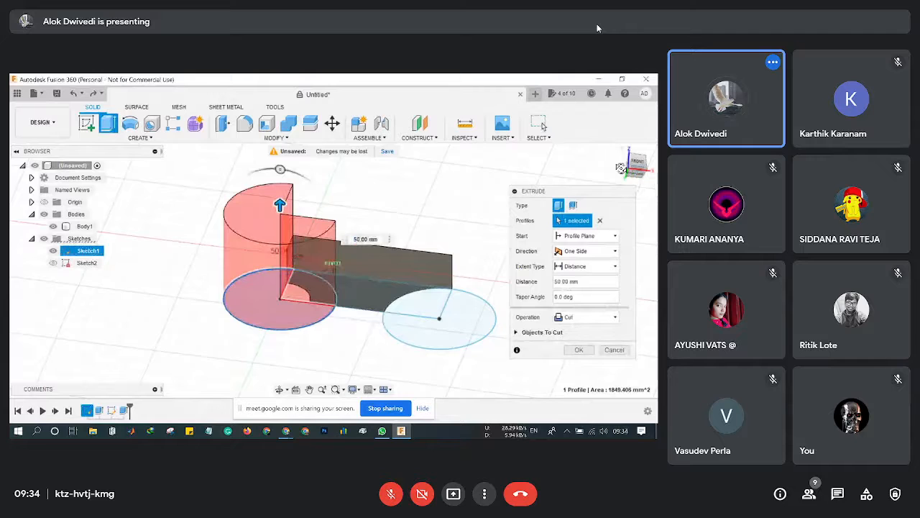
pyautogui.click(637, 162)
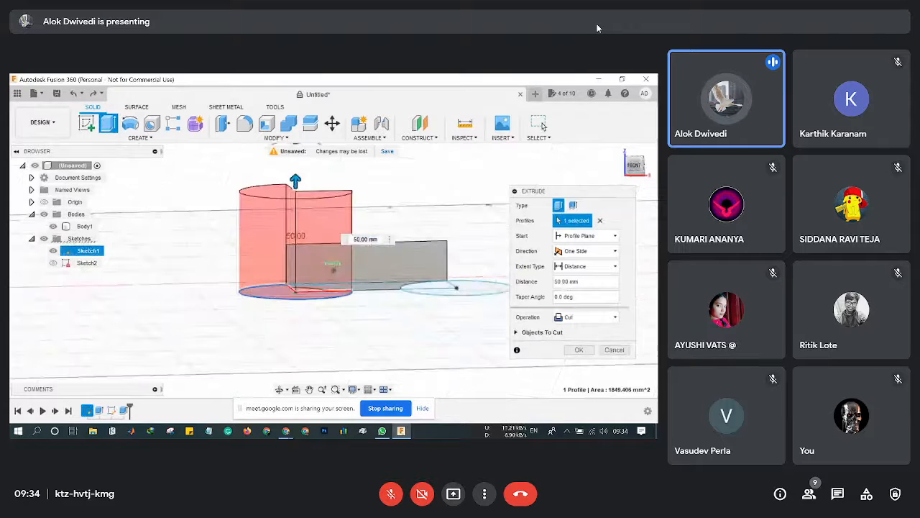
pyautogui.click(594, 320)
pyautogui.click(591, 331)
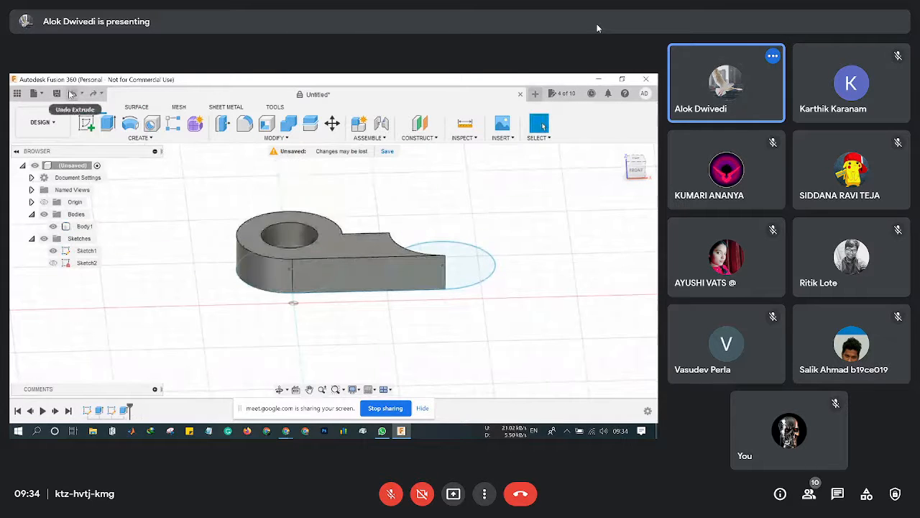
# Pan and orbit to view the cam plate from below, then start a new Extrude.
pyautogui.moveTo(286, 325); pyautogui.dragTo(307, 369)
pyautogui.press('Escape')
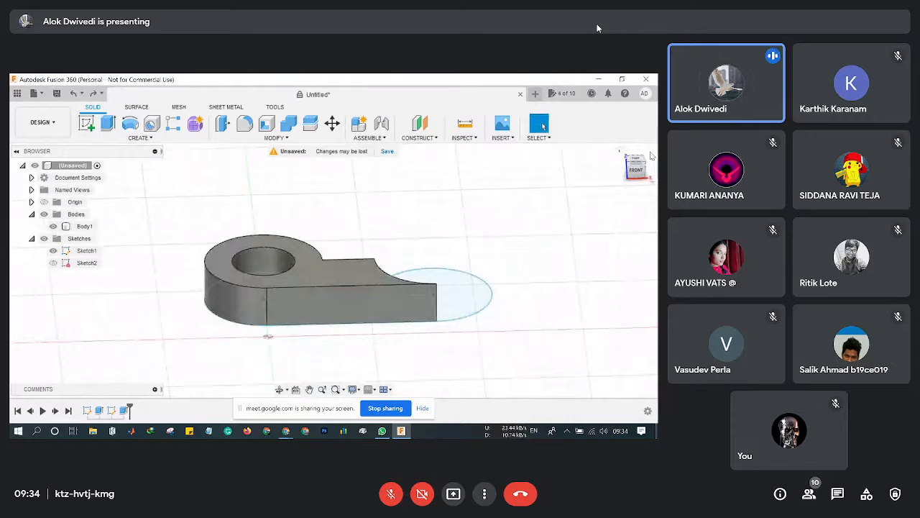
pyautogui.moveTo(643, 171); pyautogui.dragTo(646, 139)
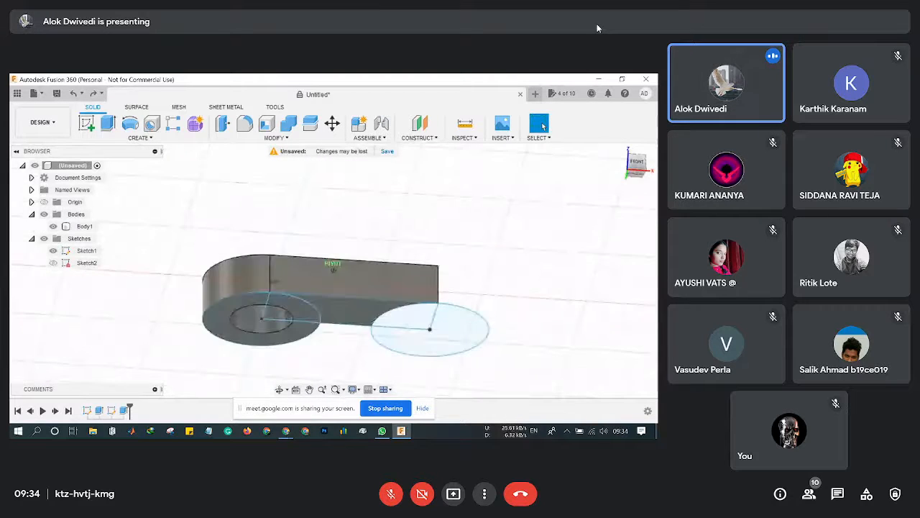
pyautogui.click(108, 124)
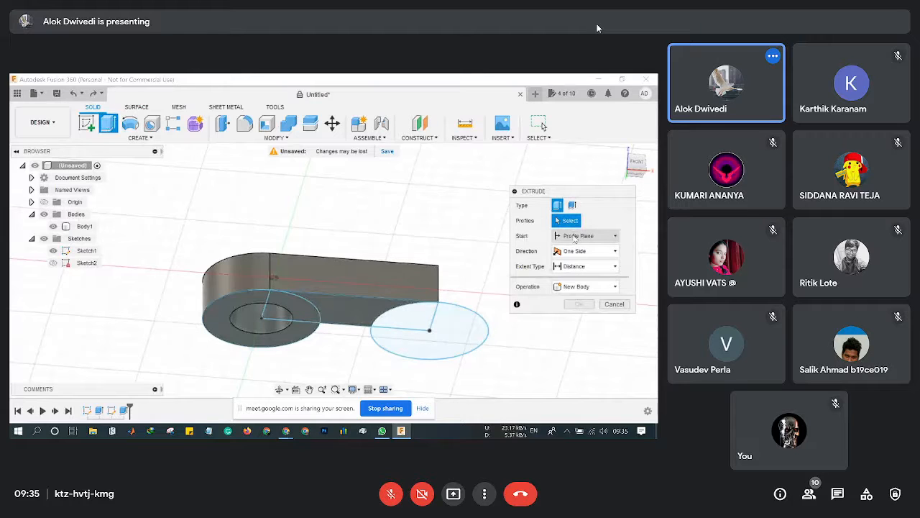
pyautogui.click(302, 308)
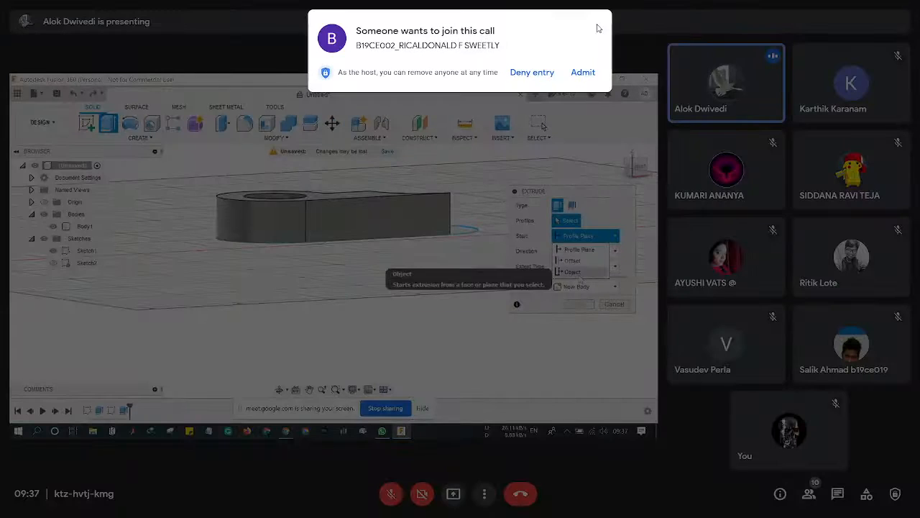
# Keep the wedge extrusion one-directional and drag it to 60 mm tall.
pyautogui.click(583, 73)
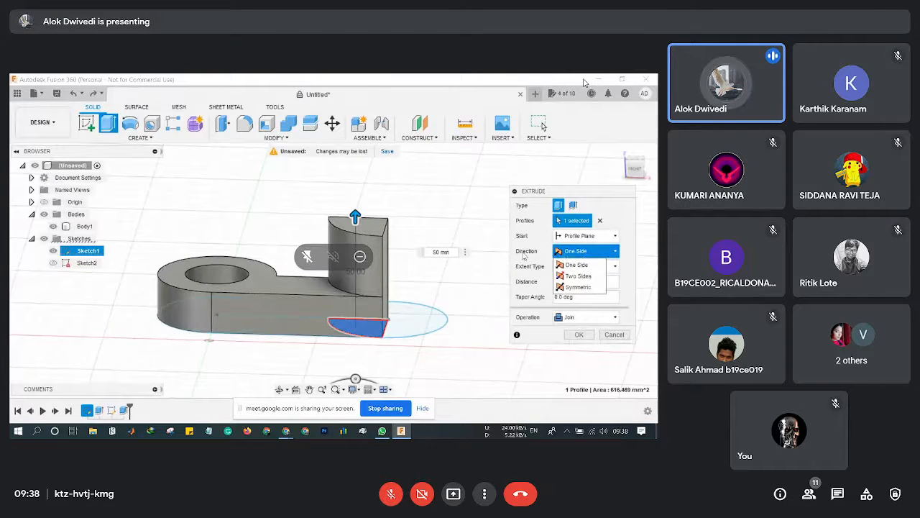
pyautogui.click(577, 265)
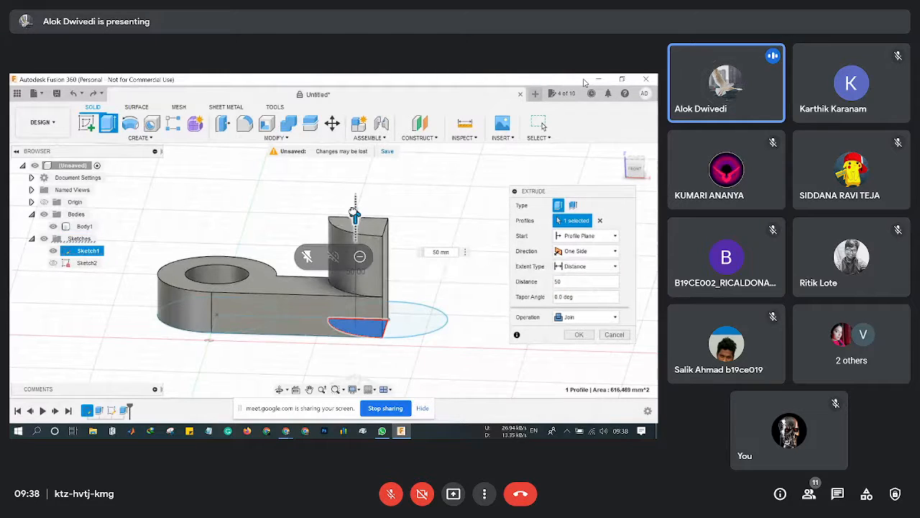
pyautogui.moveTo(355, 215); pyautogui.dragTo(356, 196)
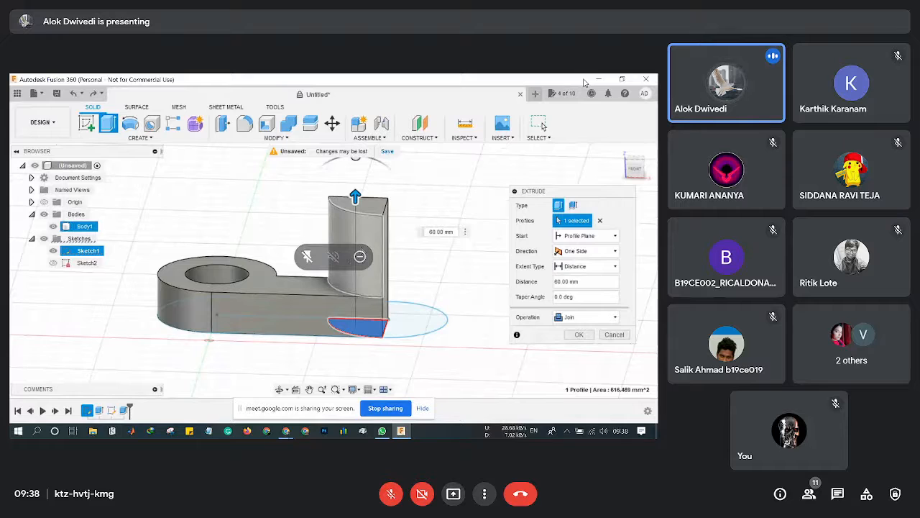
# Switch the extrusion direction to Two Sides, leaving 0 mm on the second side.
pyautogui.click(596, 252)
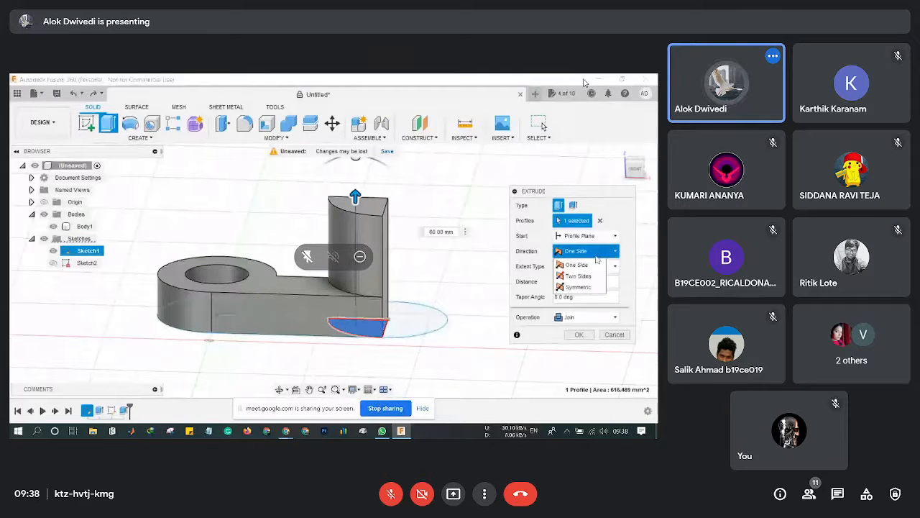
pyautogui.click(585, 278)
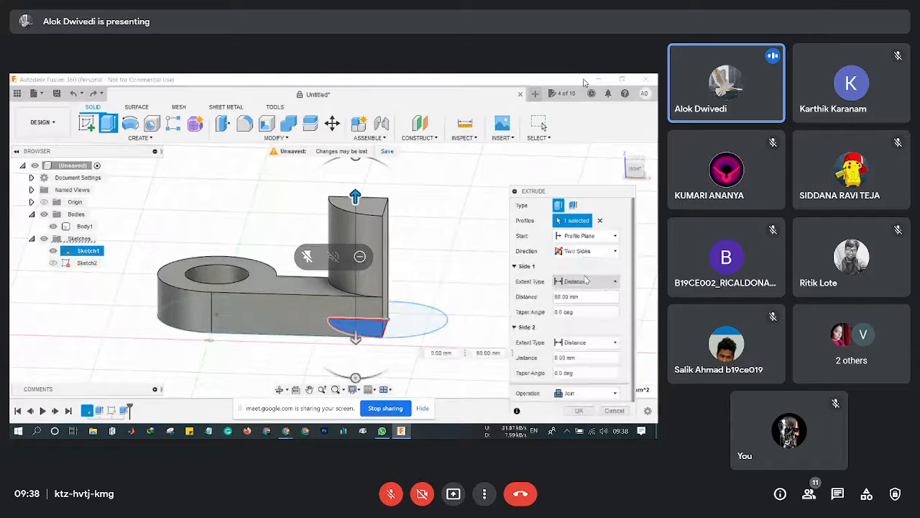
pyautogui.scroll(1, 417, 338)
pyautogui.scroll(-2, 417, 338)
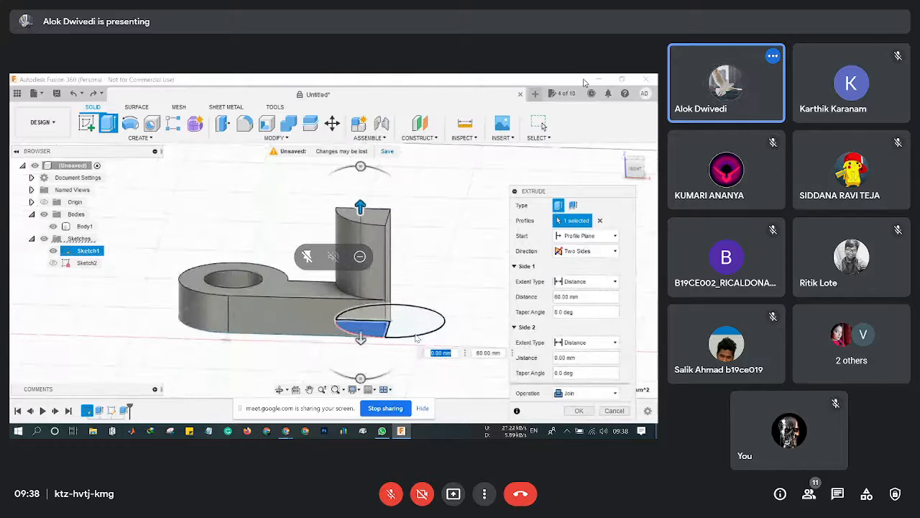
pyautogui.scroll(-2, 417, 338)
pyautogui.moveTo(329, 348); pyautogui.dragTo(293, 298, button='middle')
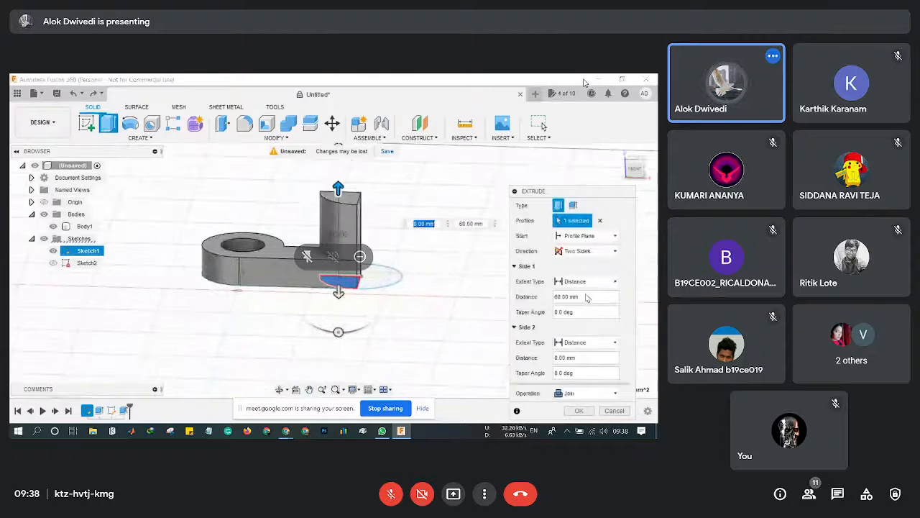
# Set the wedge extrusion to Symmetric and drag its distance to 40 mm.
pyautogui.click(609, 251)
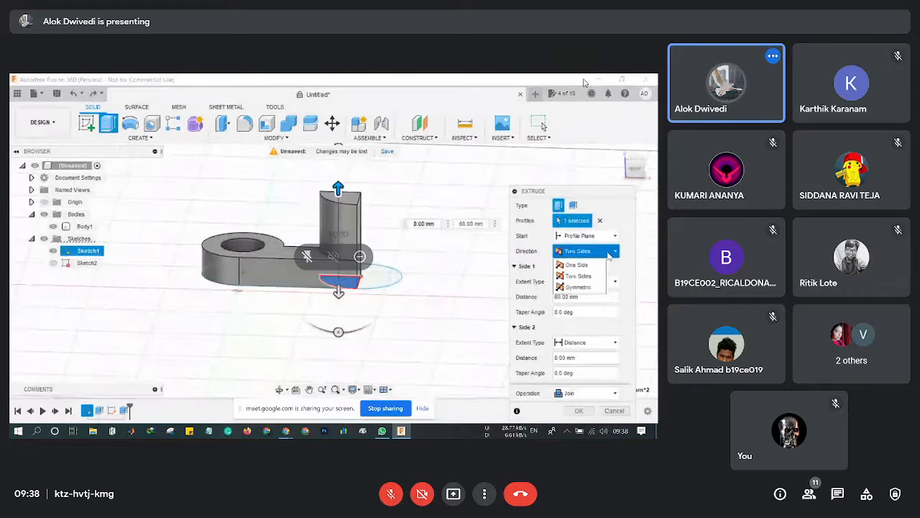
pyautogui.click(578, 287)
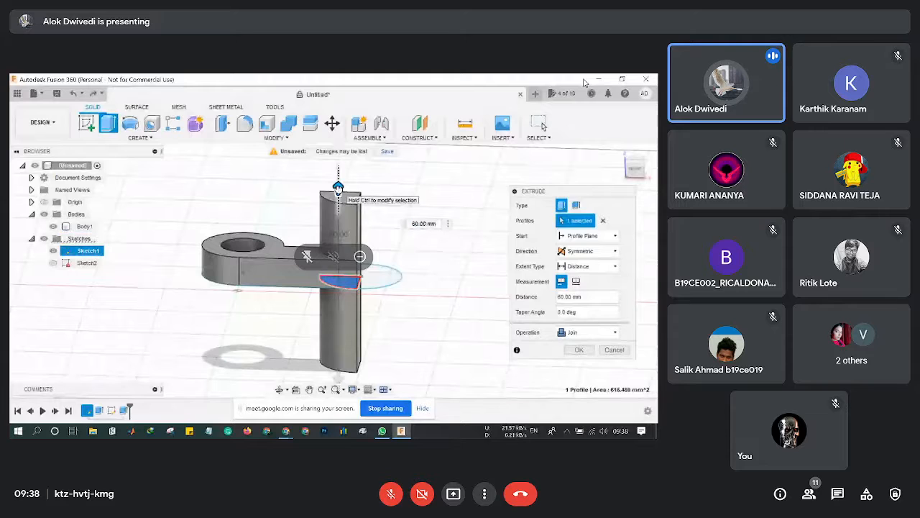
pyautogui.moveTo(338, 187)
pyautogui.mouseDown()
pyautogui.moveTo(341, 248)
pyautogui.moveTo(345, 141)
pyautogui.moveTo(343, 214)
pyautogui.moveTo(343, 202)
pyautogui.mouseUp()
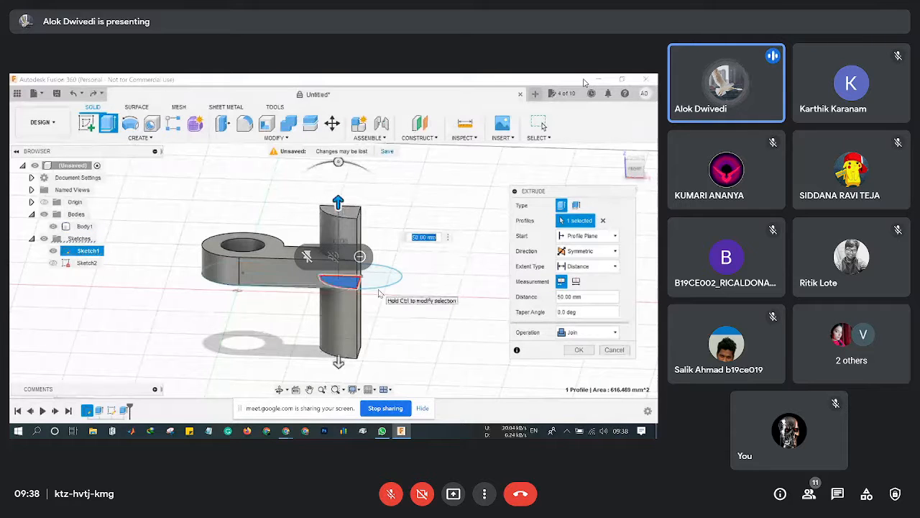
pyautogui.click(616, 256)
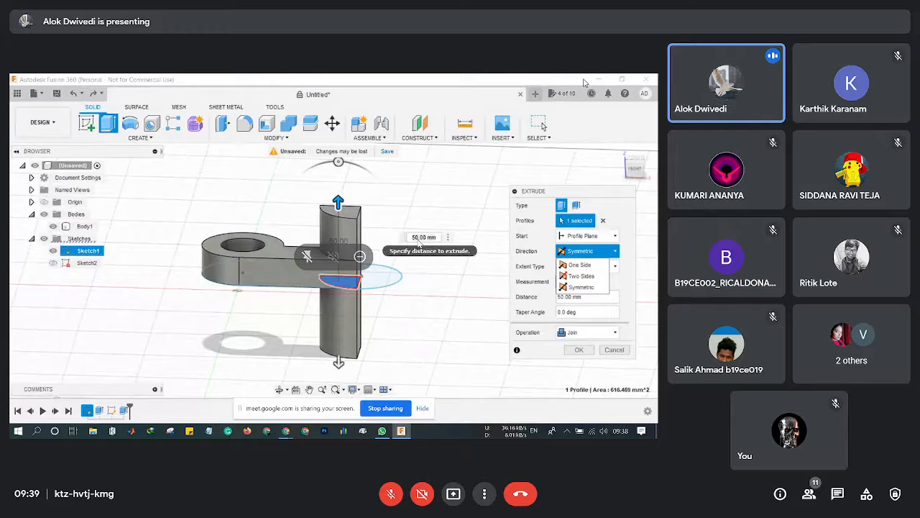
pyautogui.moveTo(338, 202); pyautogui.dragTo(356, 239)
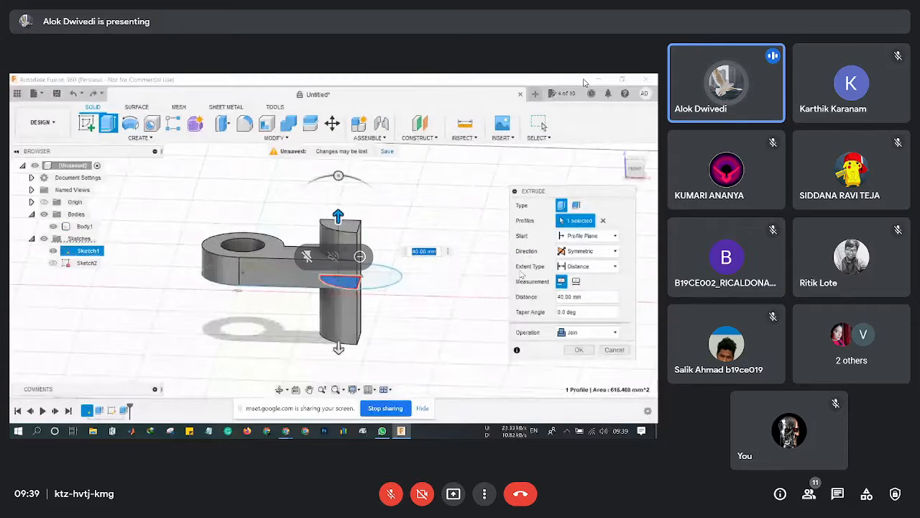
pyautogui.click(586, 251)
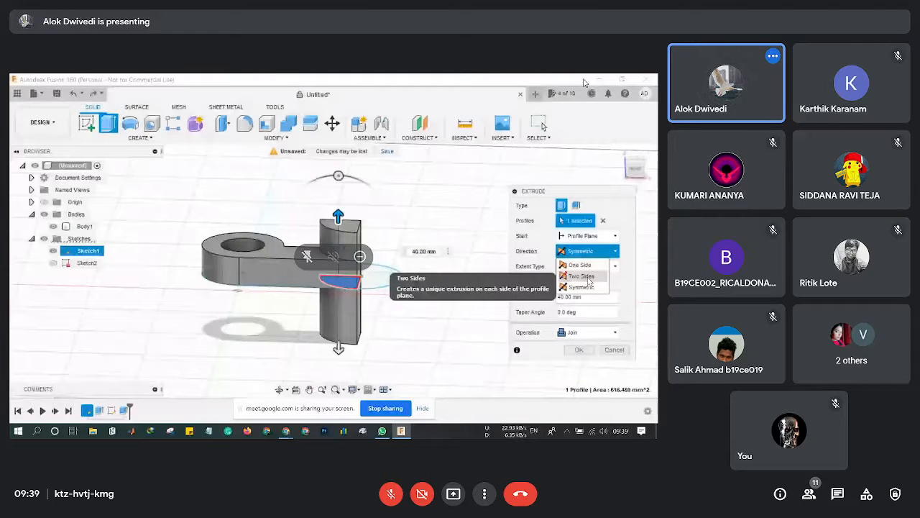
# Switch the extrusion to Two Sides and drag both side distances outward.
pyautogui.click(589, 278)
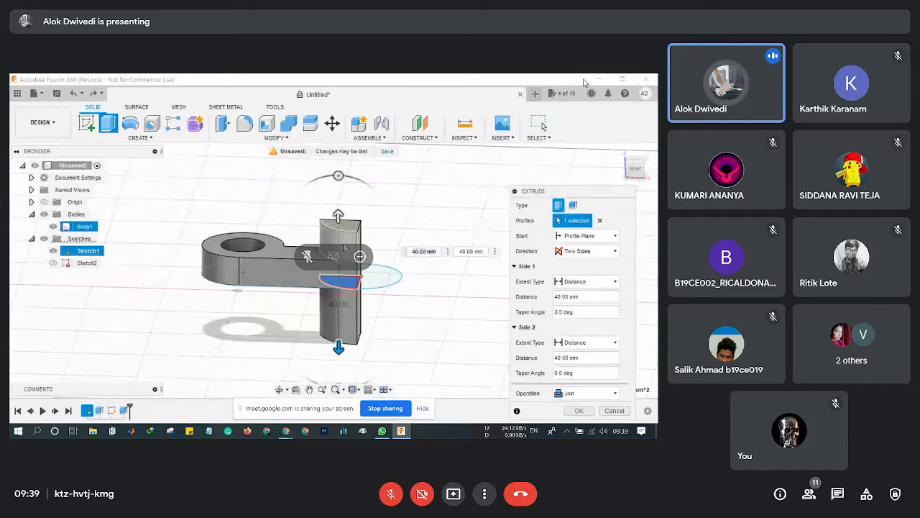
pyautogui.moveTo(338, 219)
pyautogui.mouseDown()
pyautogui.moveTo(338, 173)
pyautogui.moveTo(338, 202)
pyautogui.mouseUp()
pyautogui.click(338, 348)
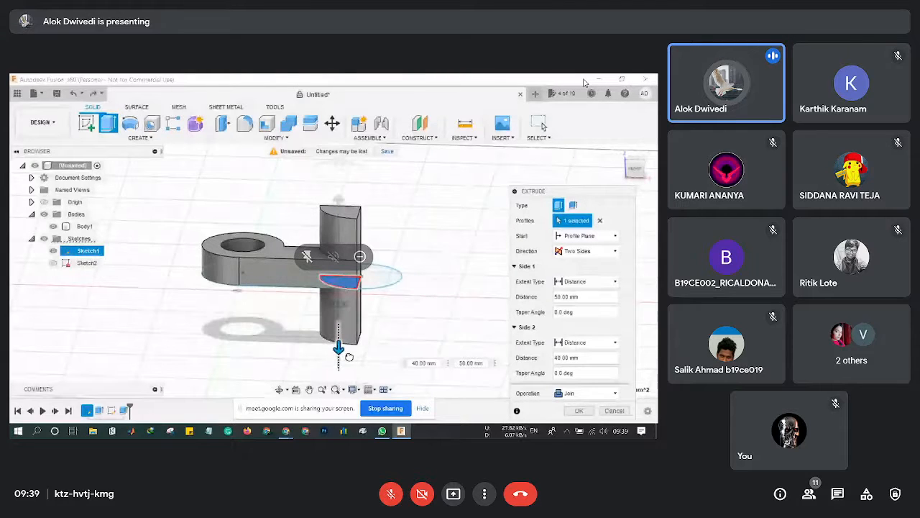
pyautogui.moveTo(349, 357); pyautogui.dragTo(349, 370)
# Enter 30 mm for Side 1 and 50 mm for Side 2, then commit the Join.
pyautogui.click(593, 296)
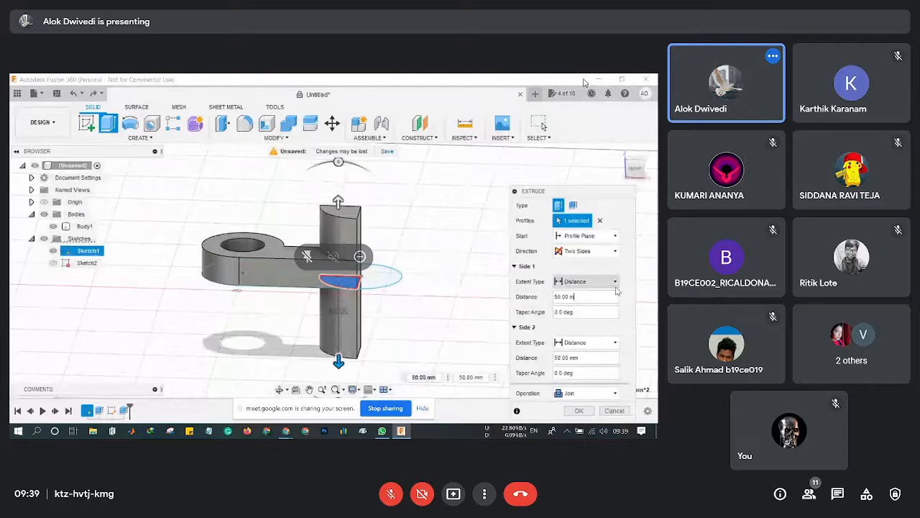
pyautogui.press('BackSpace')
pyautogui.press('BackSpace')
pyautogui.press('BackSpace')
pyautogui.press('BackSpace')
pyautogui.press('BackSpace')
pyautogui.press('BackSpace')
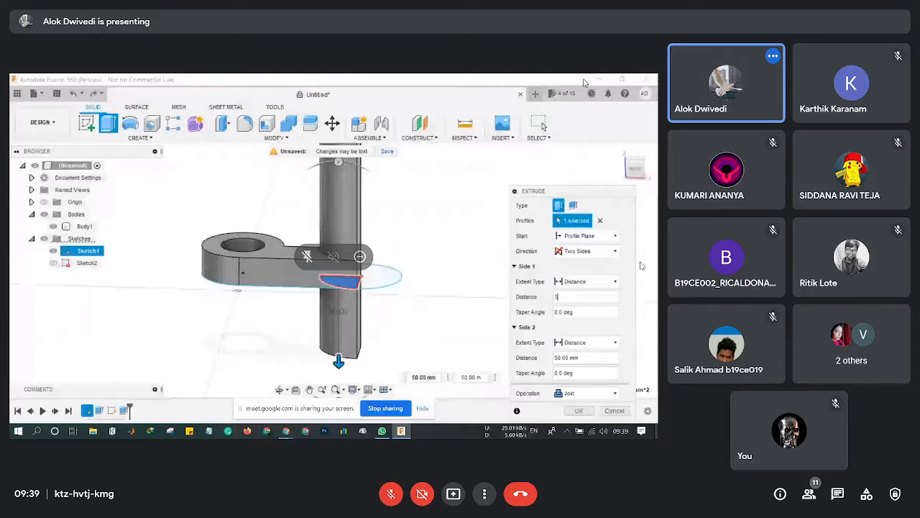
pyautogui.write('30')
pyautogui.click(585, 358)
pyautogui.press('BackSpace')
pyautogui.press('BackSpace')
pyautogui.press('BackSpace')
pyautogui.press('BackSpace')
pyautogui.press('BackSpace')
pyautogui.press('BackSpace')
pyautogui.press('BackSpace')
pyautogui.press('BackSpace')
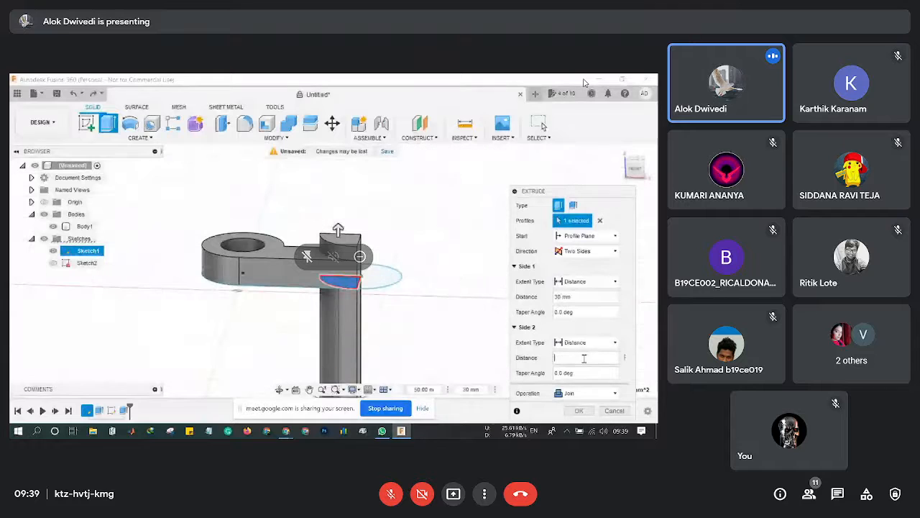
pyautogui.write('30')
pyautogui.press('BackSpace')
pyautogui.press('BackSpace')
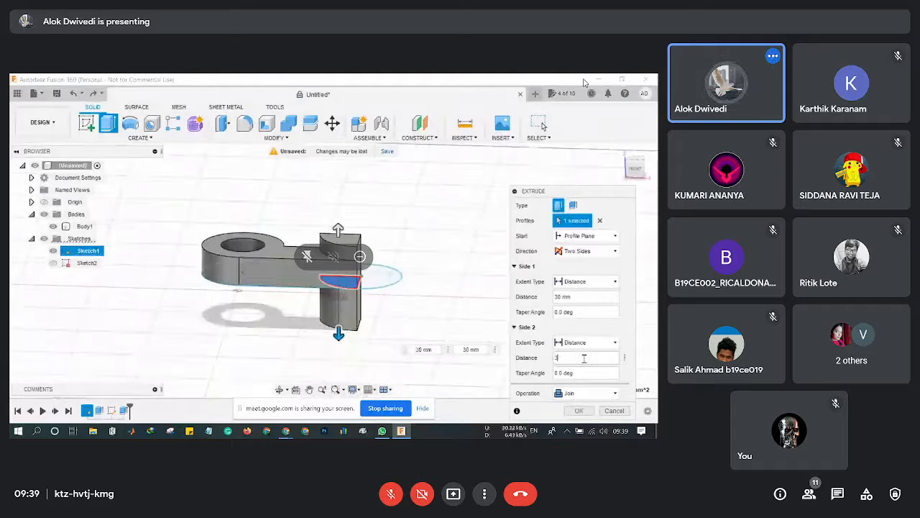
pyautogui.write('50')
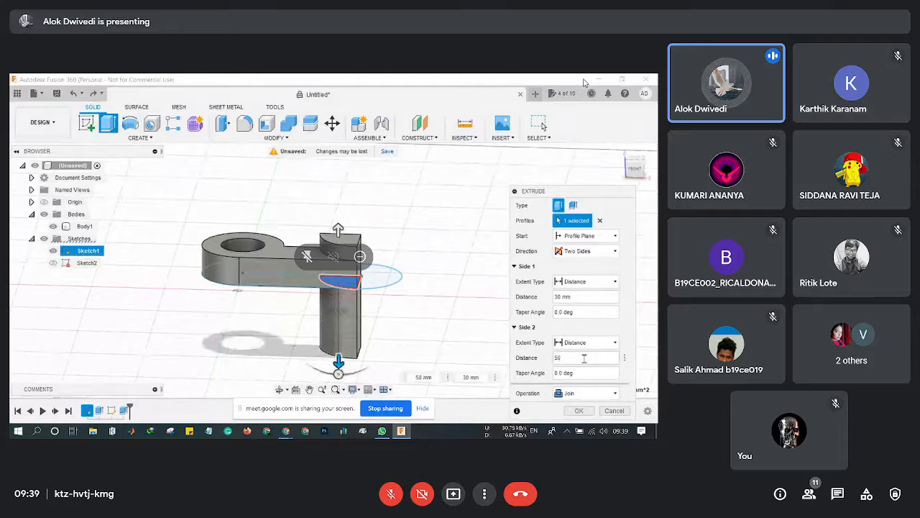
pyautogui.press('Return')
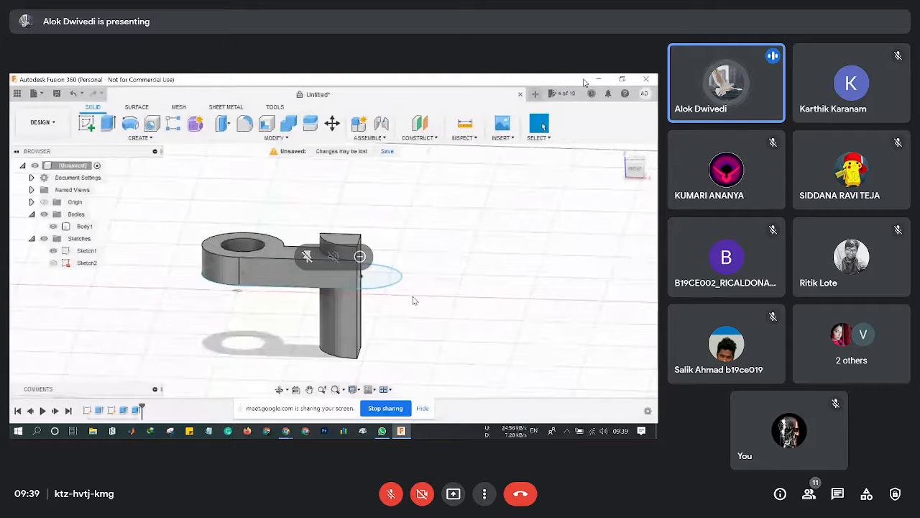
# Undo three times, removing the wedge extrusion, the bore and earlier features.
pyautogui.moveTo(414, 300); pyautogui.dragTo(398, 274, button='middle')
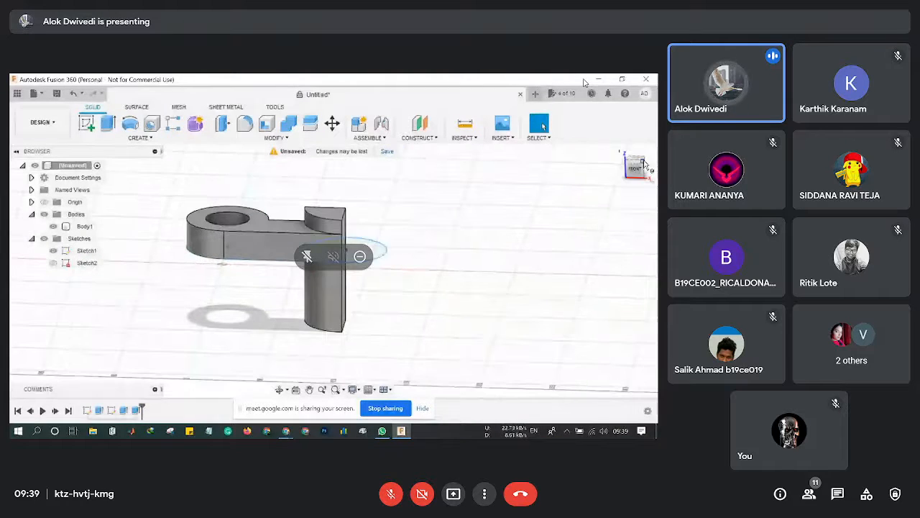
pyautogui.moveTo(644, 165); pyautogui.dragTo(601, 186)
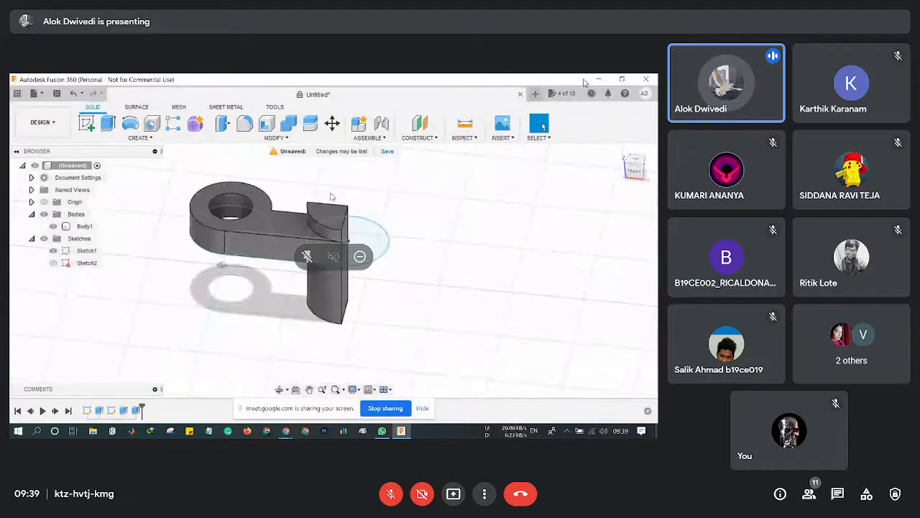
pyautogui.click(75, 94)
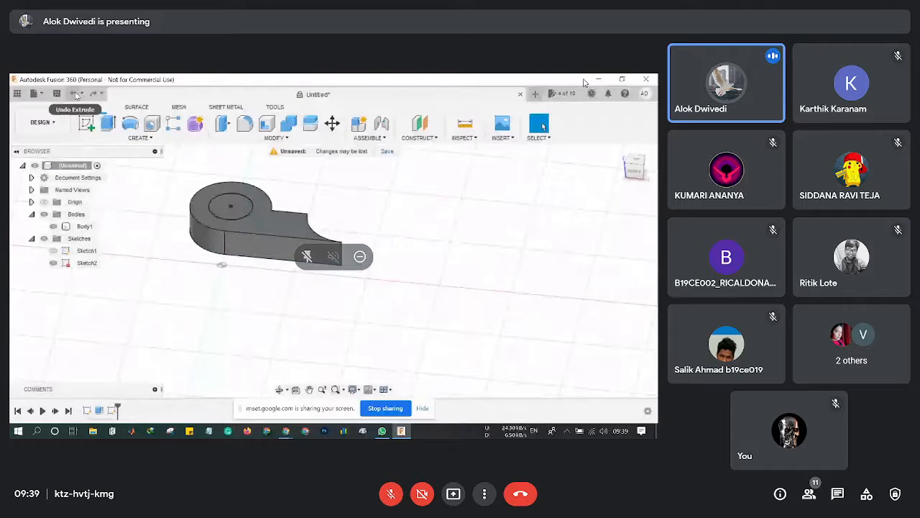
pyautogui.click(76, 94)
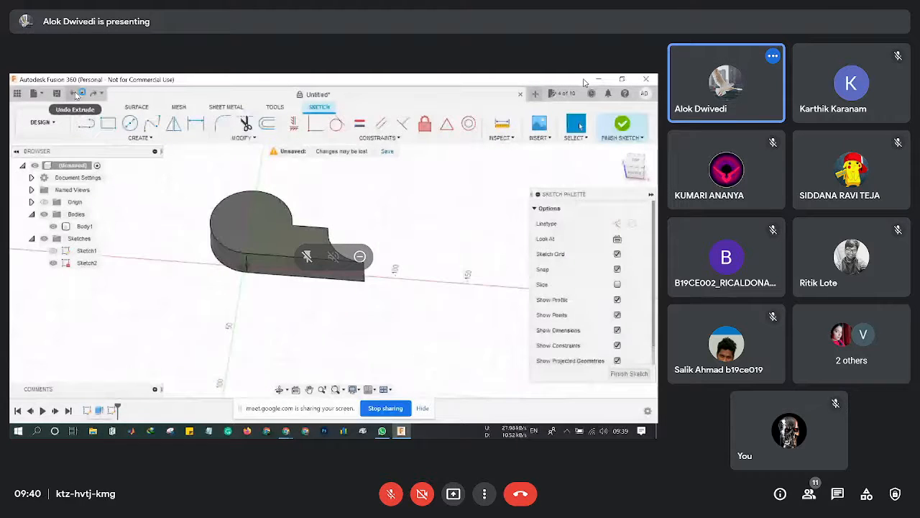
pyautogui.click(76, 94)
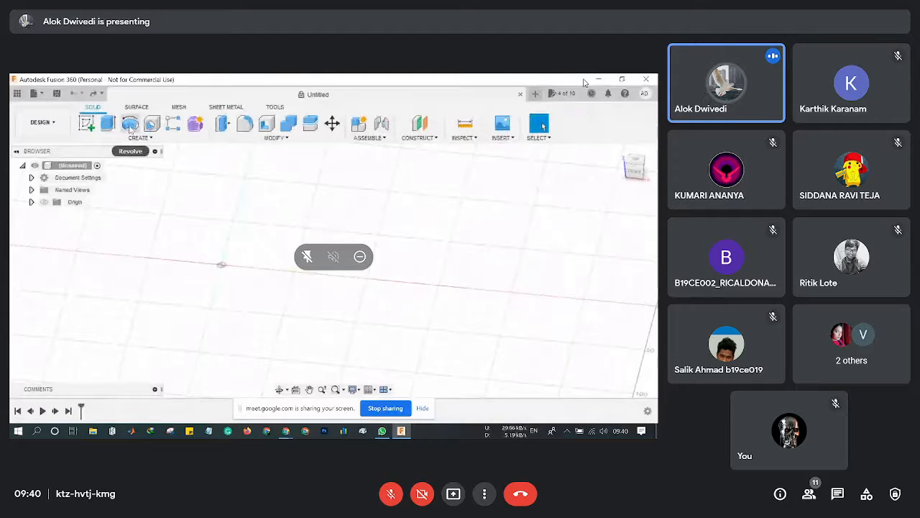
# Create Sketch1 on the front (XY) origin plane, viewed straight from the front.
pyautogui.click(137, 138)
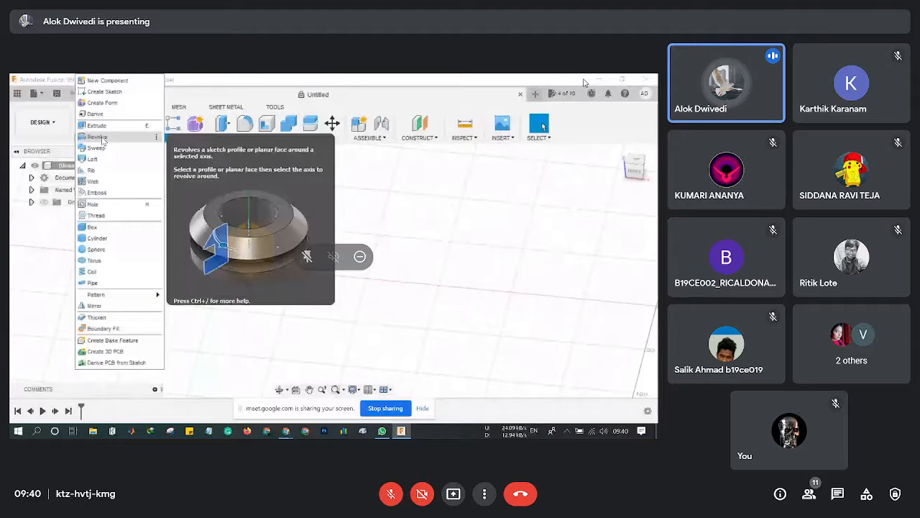
pyautogui.click(102, 139)
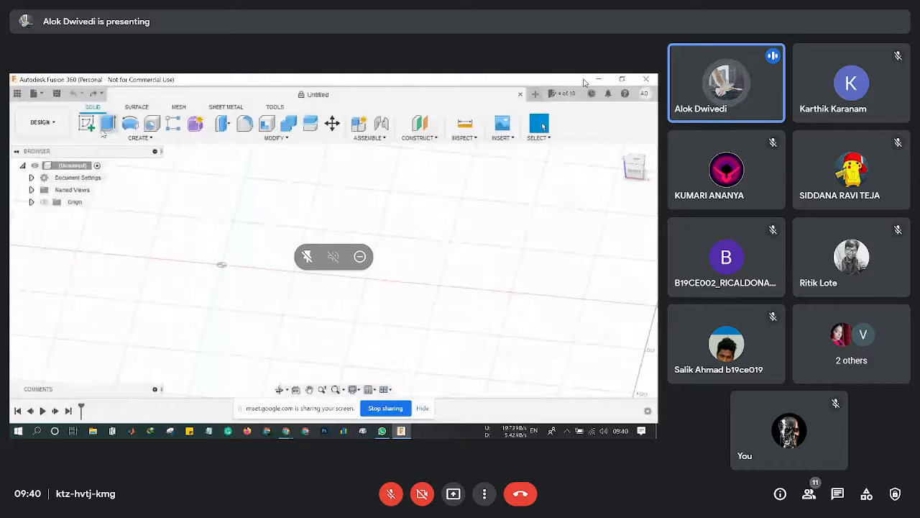
pyautogui.click(86, 122)
pyautogui.click(237, 252)
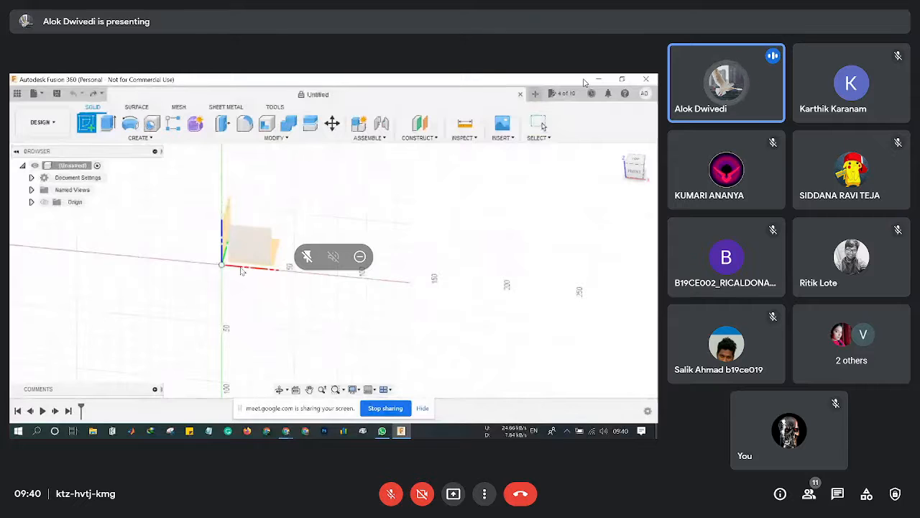
pyautogui.click(255, 243)
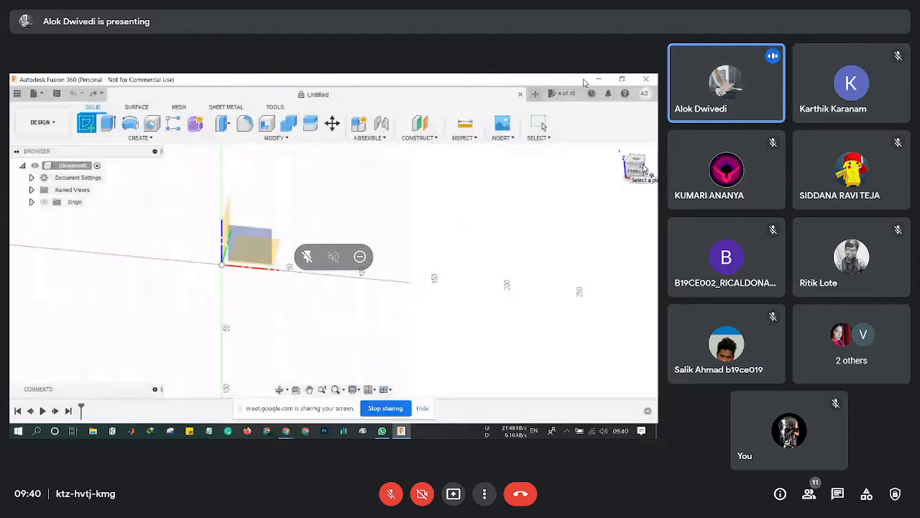
pyautogui.click(638, 169)
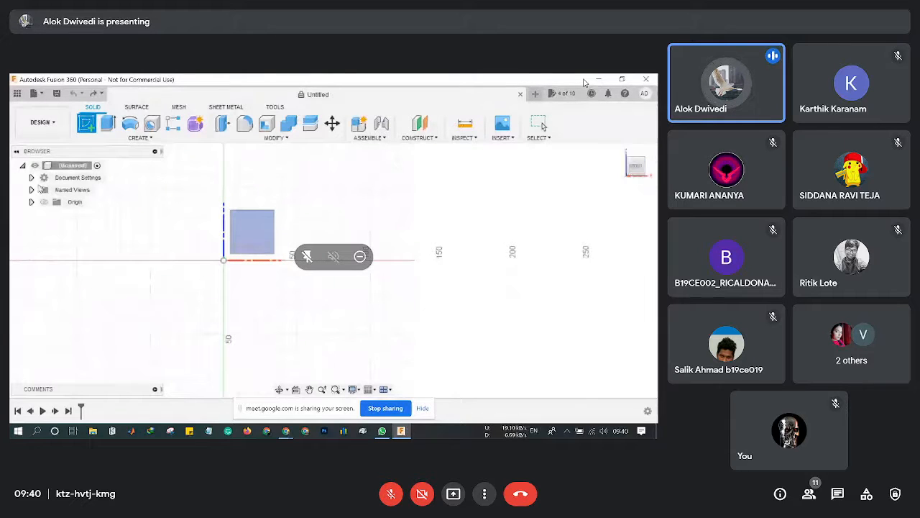
pyautogui.click(244, 249)
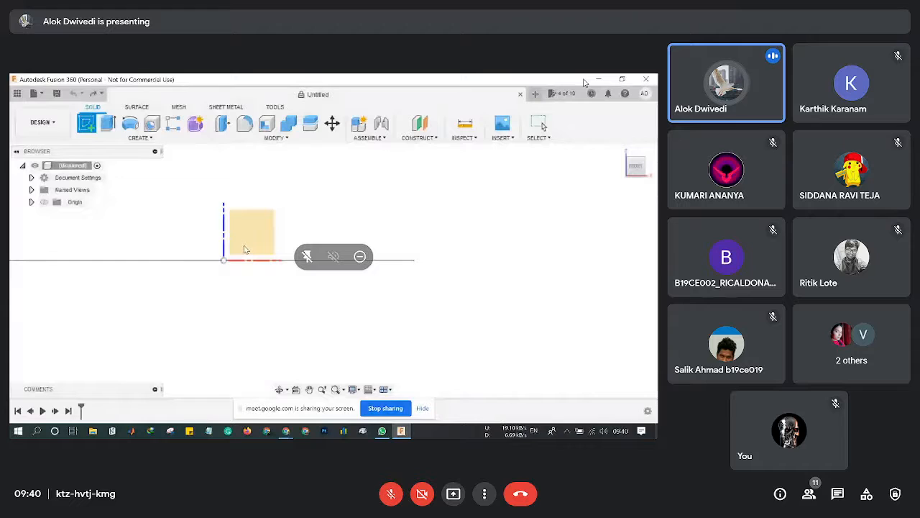
pyautogui.click(245, 249)
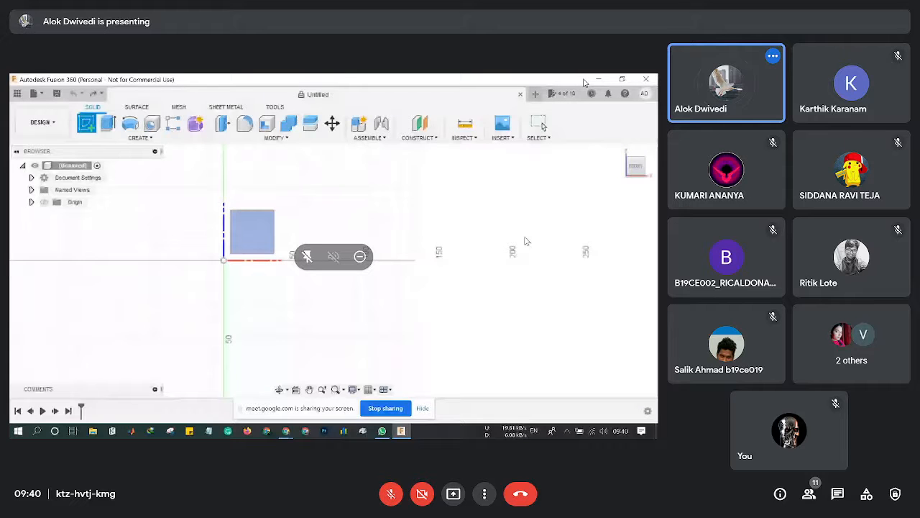
pyautogui.click(251, 237)
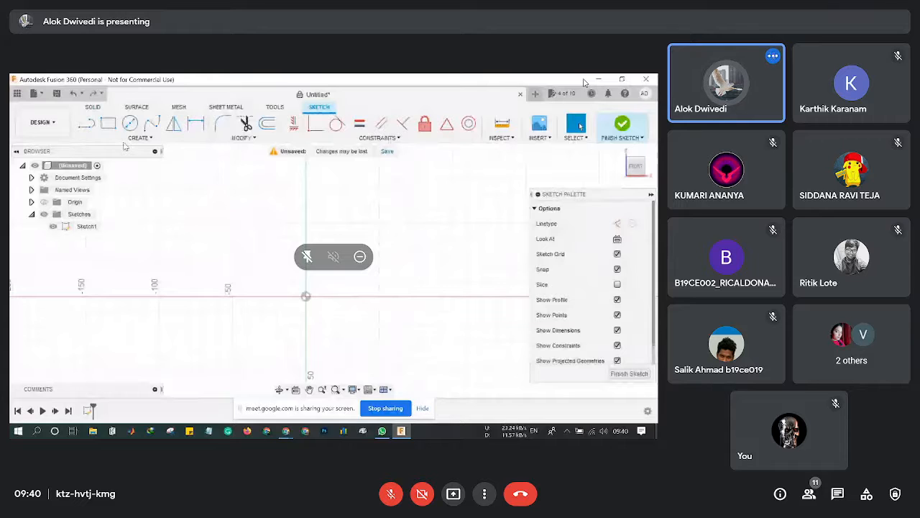
# Draw the Line outline's slanted edge, horizontal edge back toward the axis and short closing vertical edge.
pyautogui.click(87, 124)
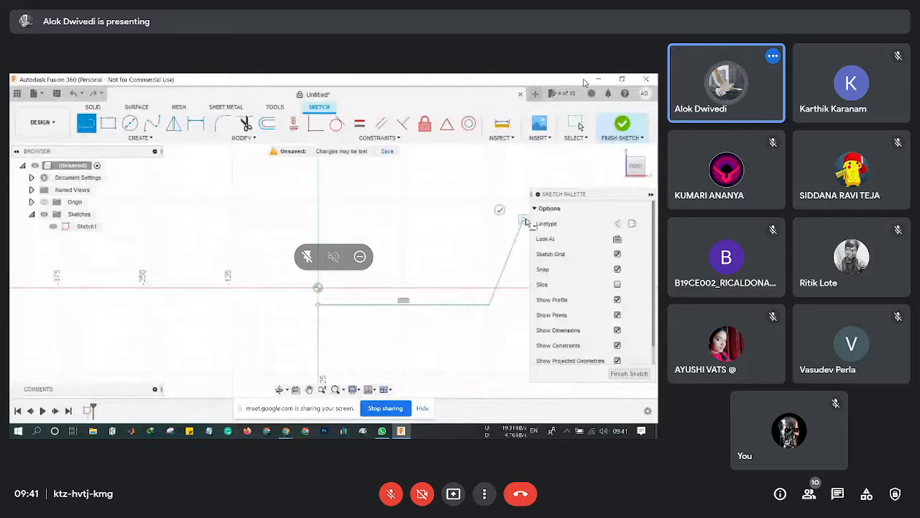
pyautogui.click(449, 288)
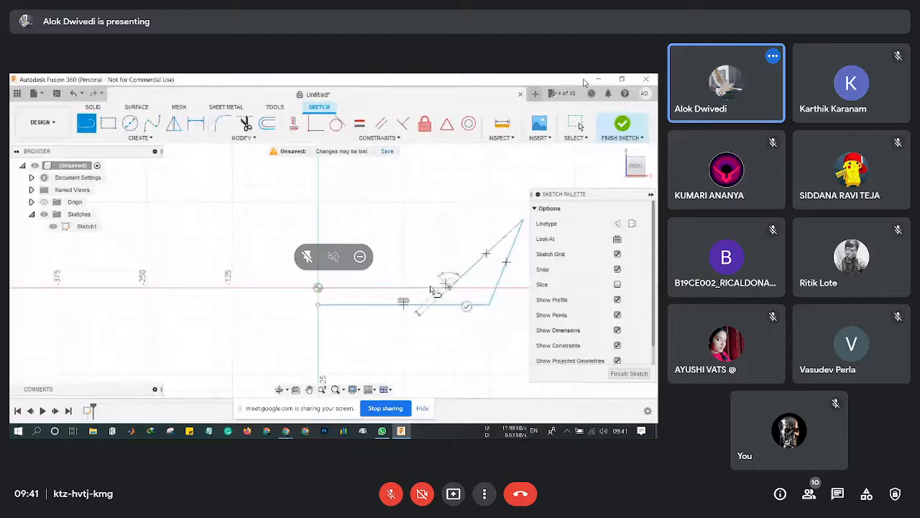
pyautogui.click(318, 288)
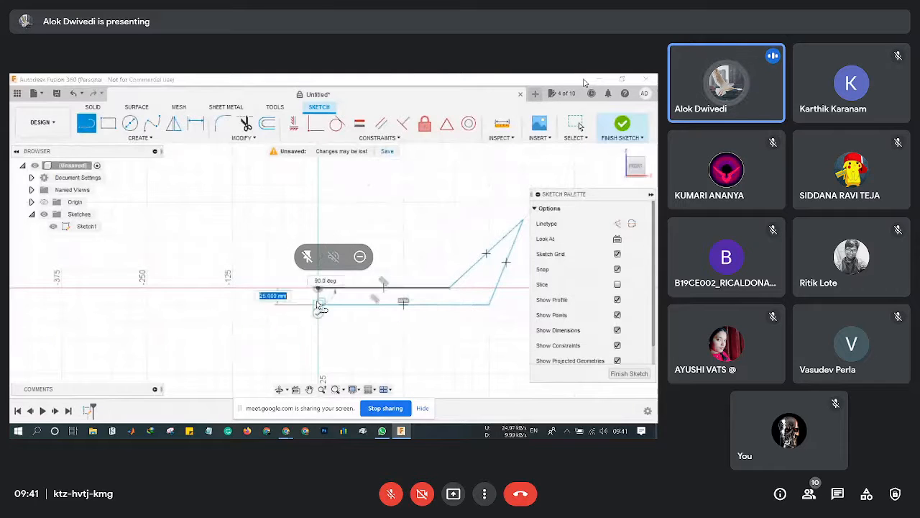
pyautogui.click(318, 304)
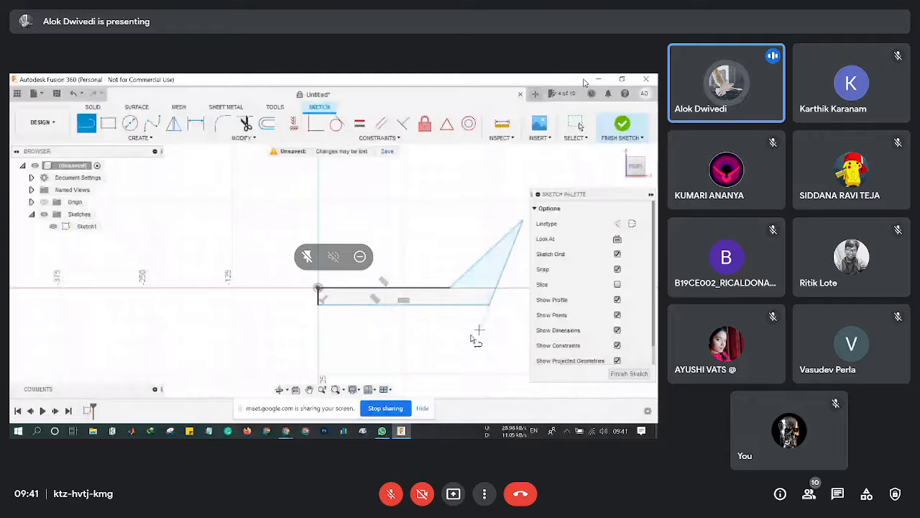
pyautogui.moveTo(475, 338)
pyautogui.mouseDown(button='middle')
pyautogui.moveTo(408, 343)
pyautogui.moveTo(435, 344)
pyautogui.mouseUp(button='middle')
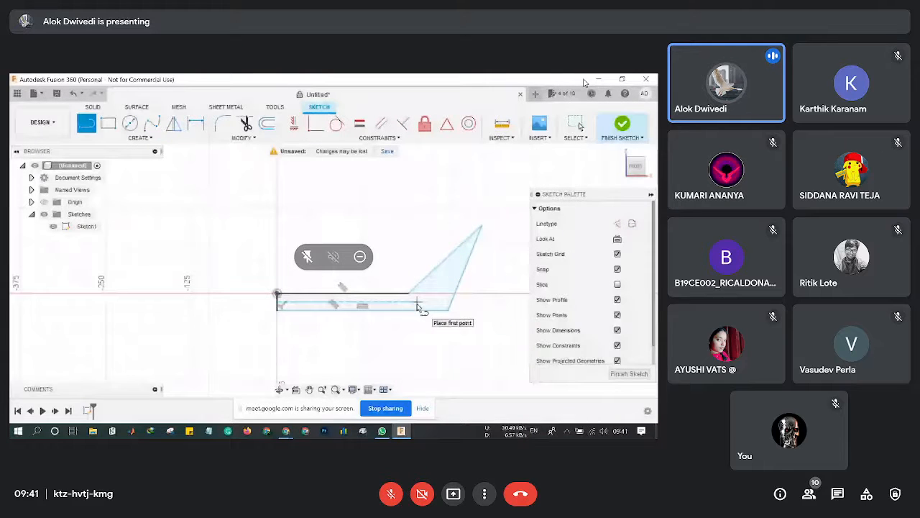
# Dimension the bottom edge to 240 mm and the slanted edge to 100 mm.
pyautogui.click(197, 124)
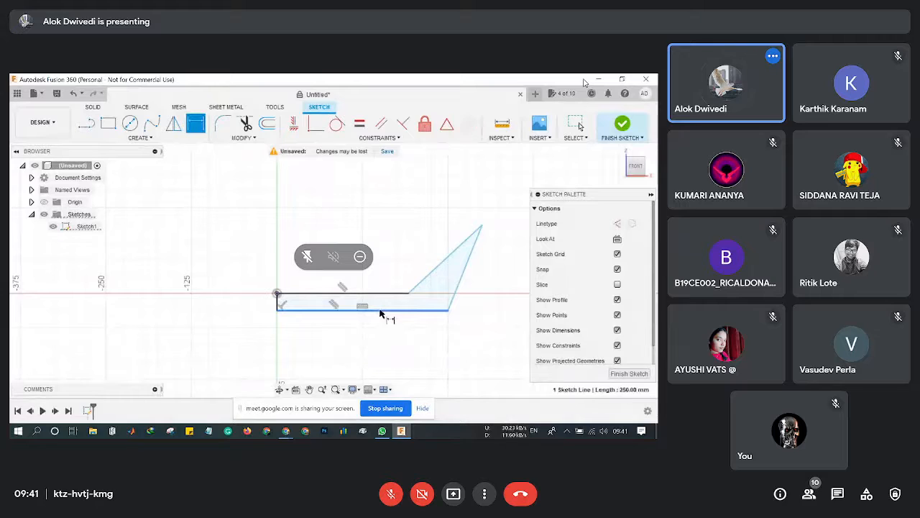
pyautogui.click(380, 309)
pyautogui.click(376, 343)
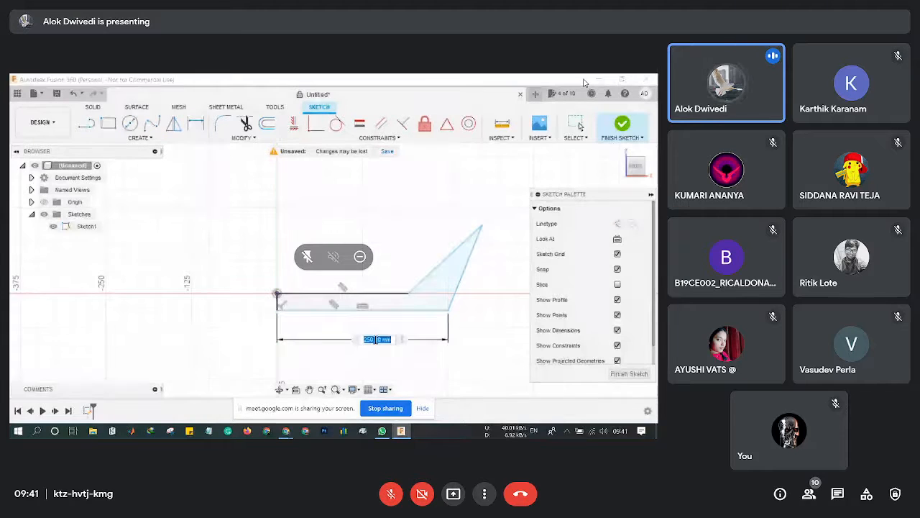
pyautogui.write('6')
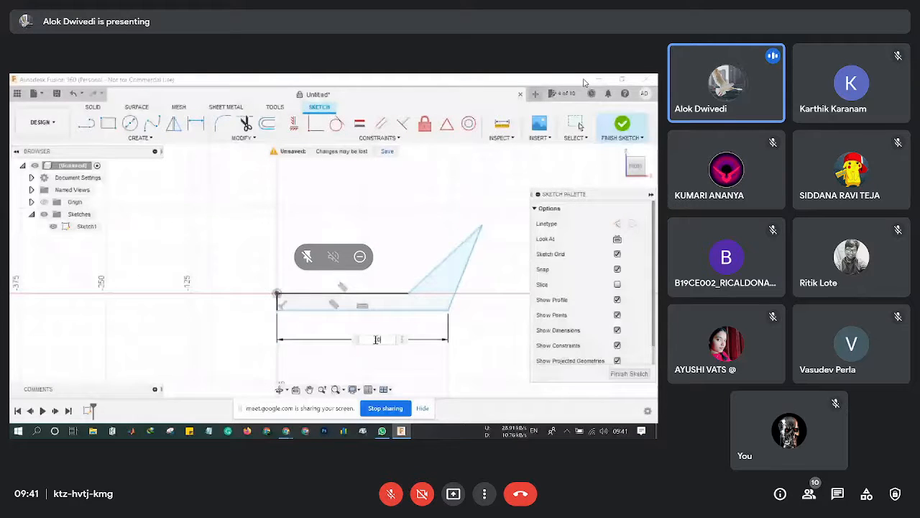
pyautogui.write('0')
pyautogui.press('Return')
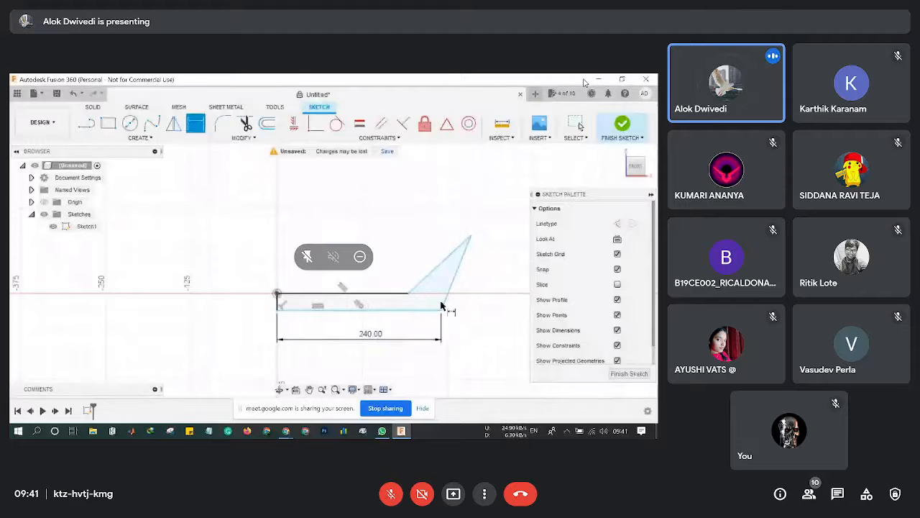
pyautogui.click(443, 304)
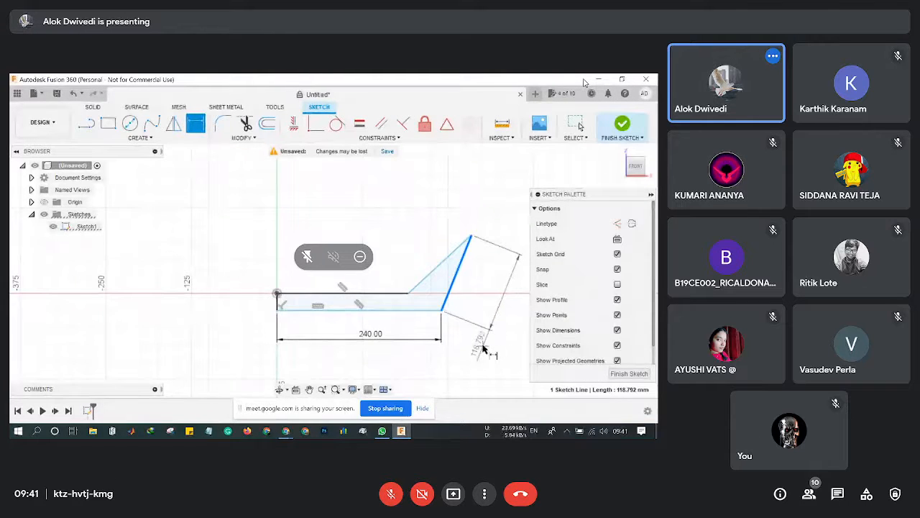
pyautogui.click(483, 349)
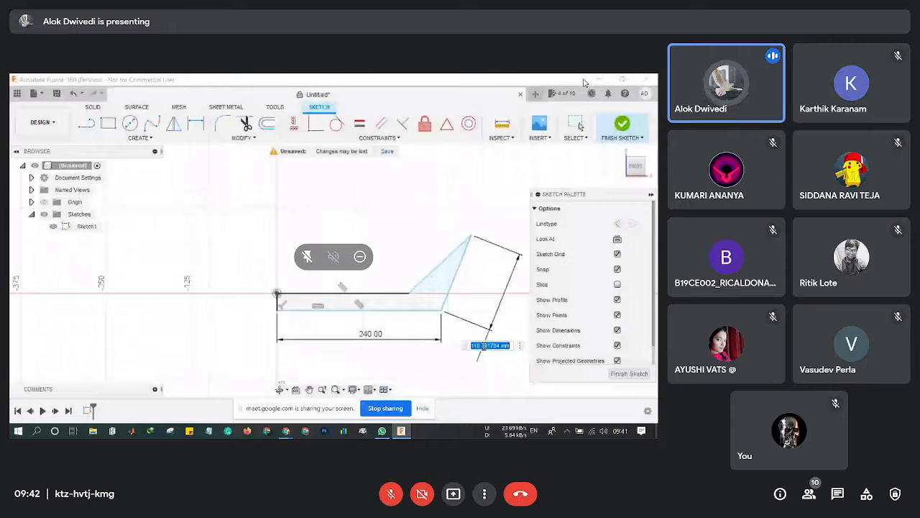
pyautogui.write('180')
pyautogui.press('Return')
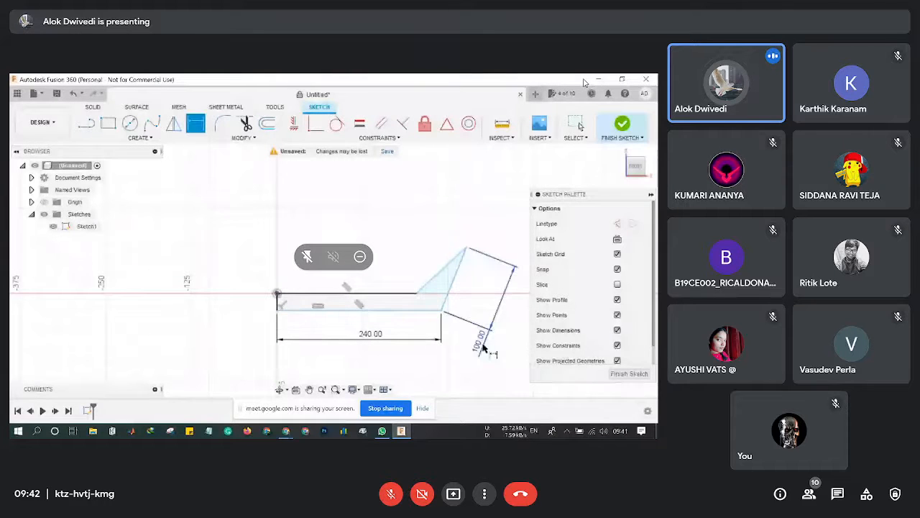
# Add a 135° angle between the slanted and horizontal lines and finish the sketch.
pyautogui.click(434, 282)
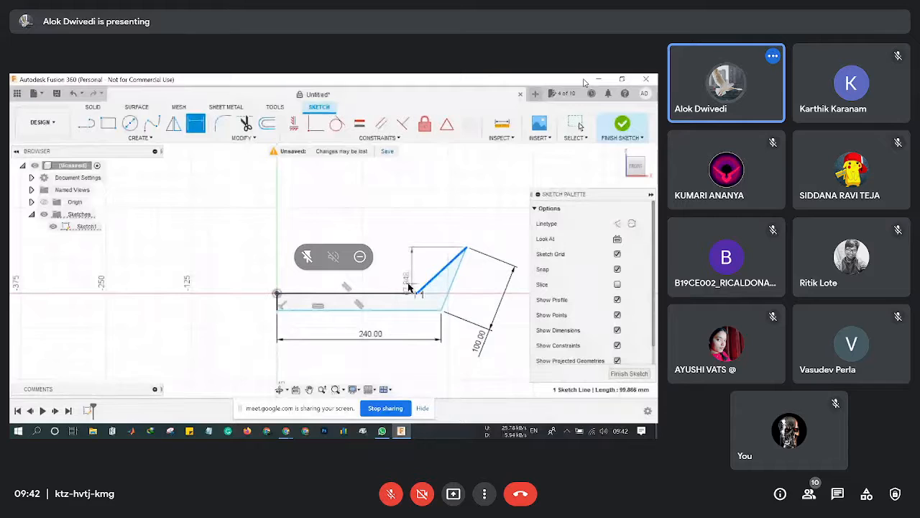
pyautogui.click(404, 292)
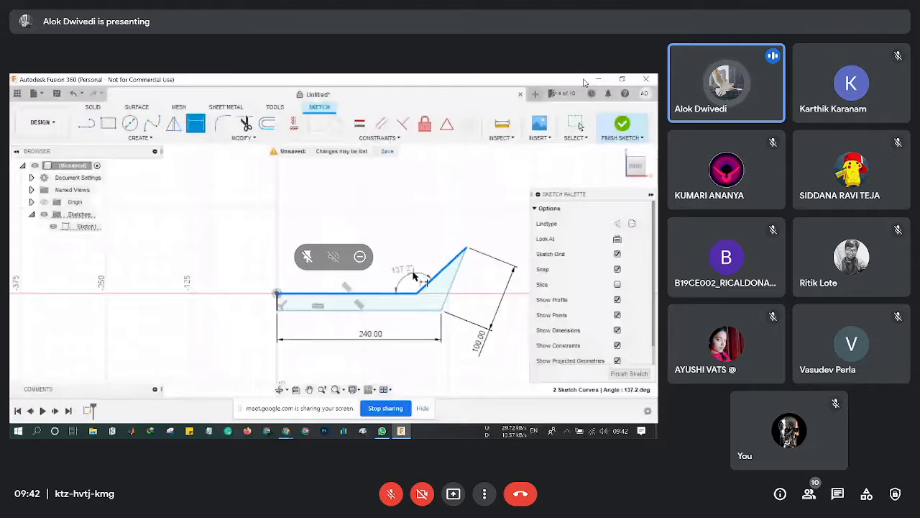
pyautogui.click(414, 276)
pyautogui.write('135')
pyautogui.press('Return')
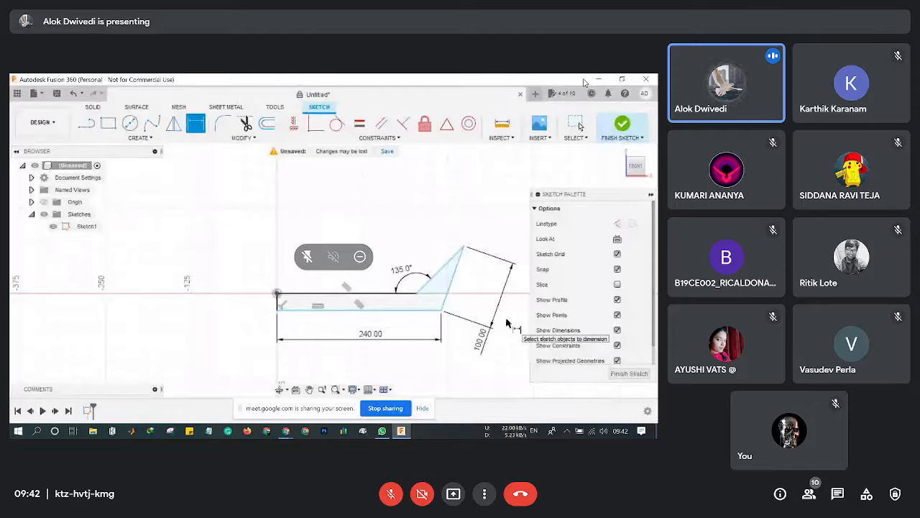
pyautogui.press('e')
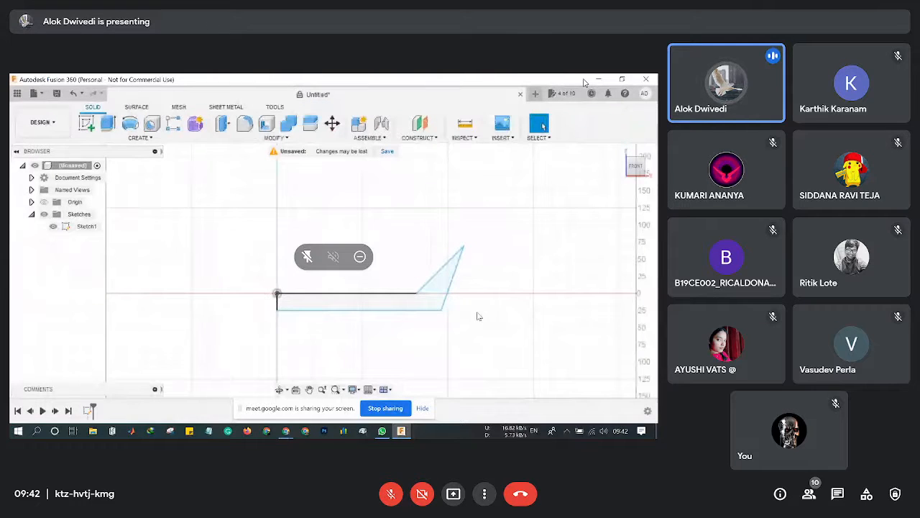
# Start a Revolve on the 7667.715 mm² flared Sketch1 profile as a New Body, axis still to pick.
pyautogui.moveTo(435, 342); pyautogui.dragTo(451, 297, button='middle')
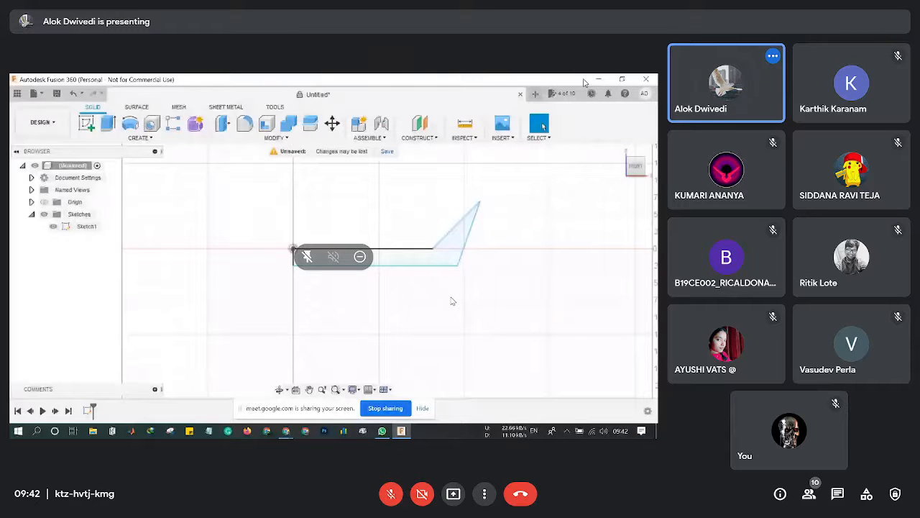
pyautogui.click(150, 139)
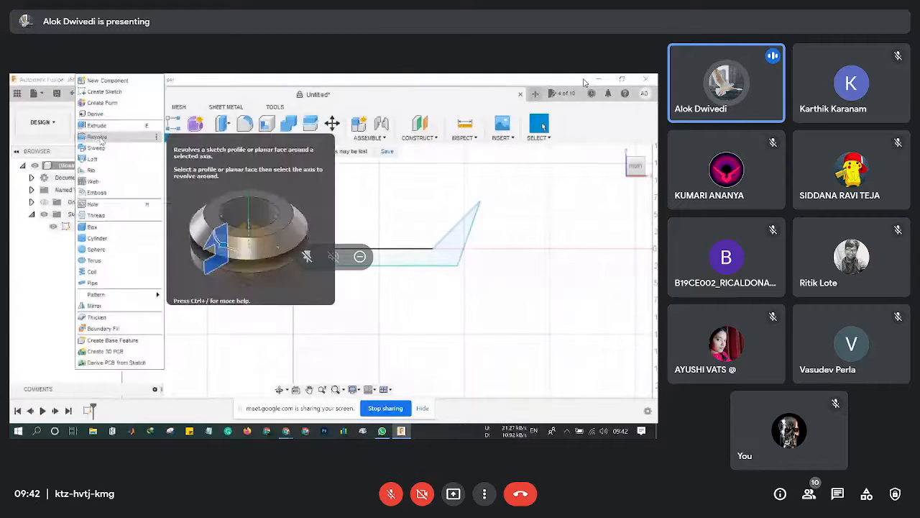
pyautogui.click(101, 136)
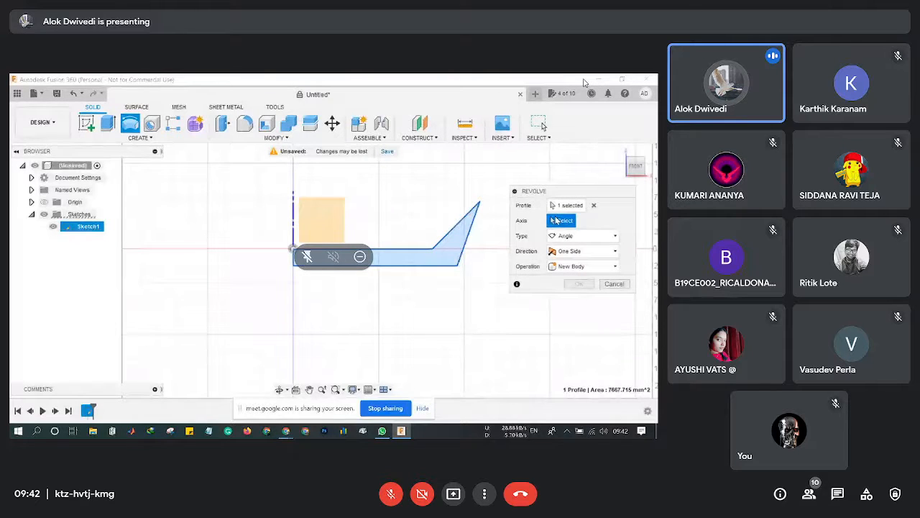
pyautogui.click(558, 207)
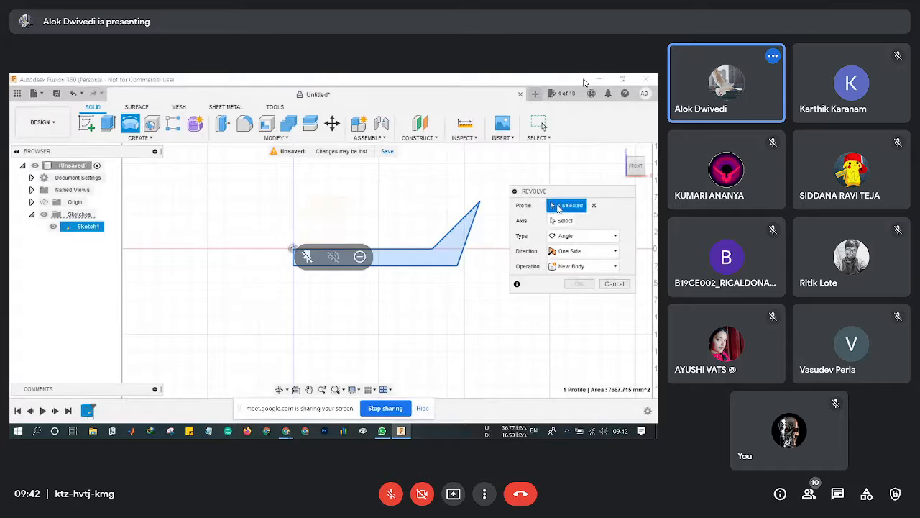
pyautogui.click(403, 259)
pyautogui.click(403, 259)
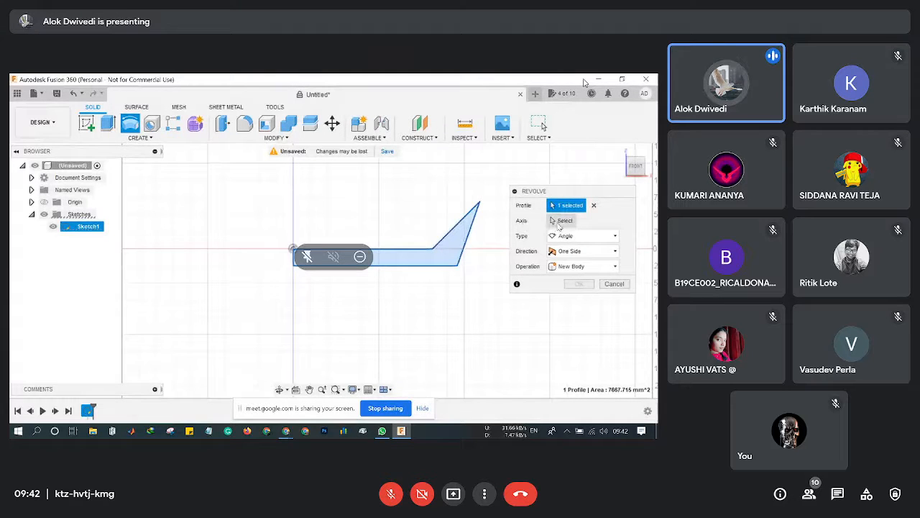
pyautogui.click(561, 221)
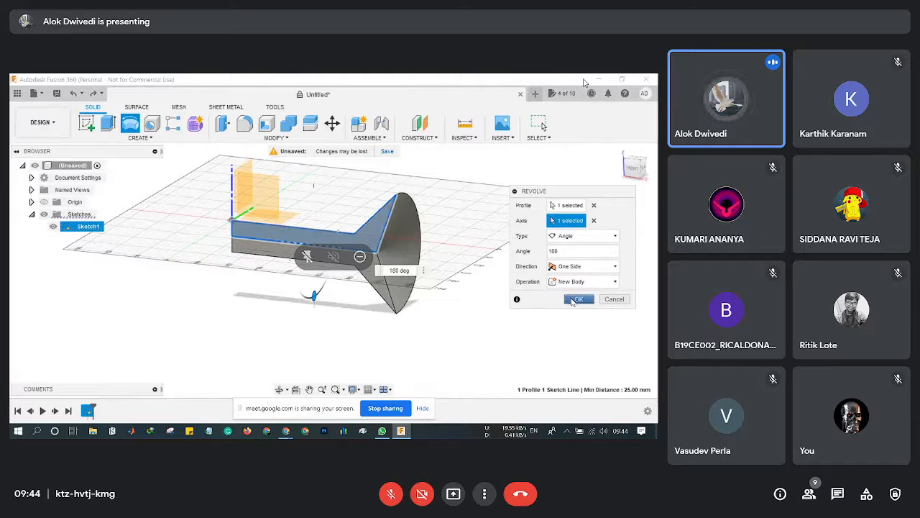
# Create the 180° revolved body, then undo it back to the bare Sketch1 profile.
pyautogui.moveTo(464, 304); pyautogui.dragTo(387, 325, button='middle')
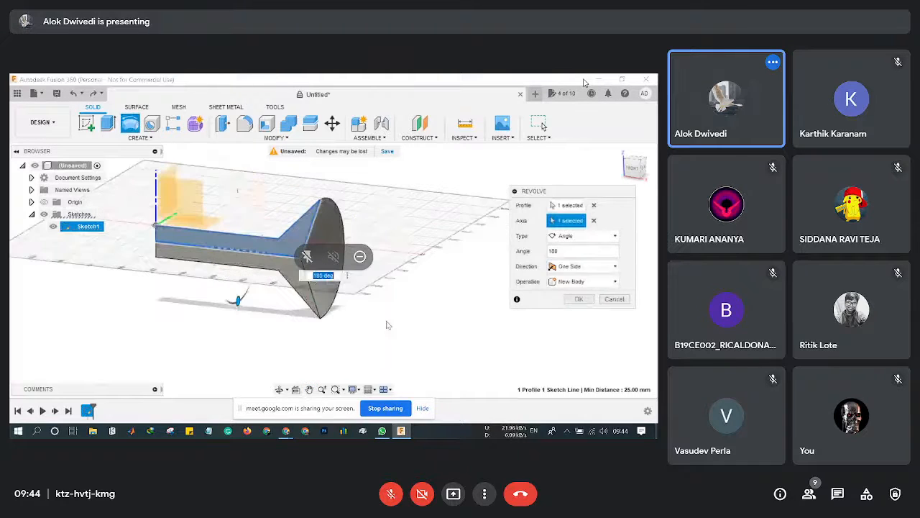
pyautogui.moveTo(634, 165); pyautogui.dragTo(589, 312)
pyautogui.click(580, 299)
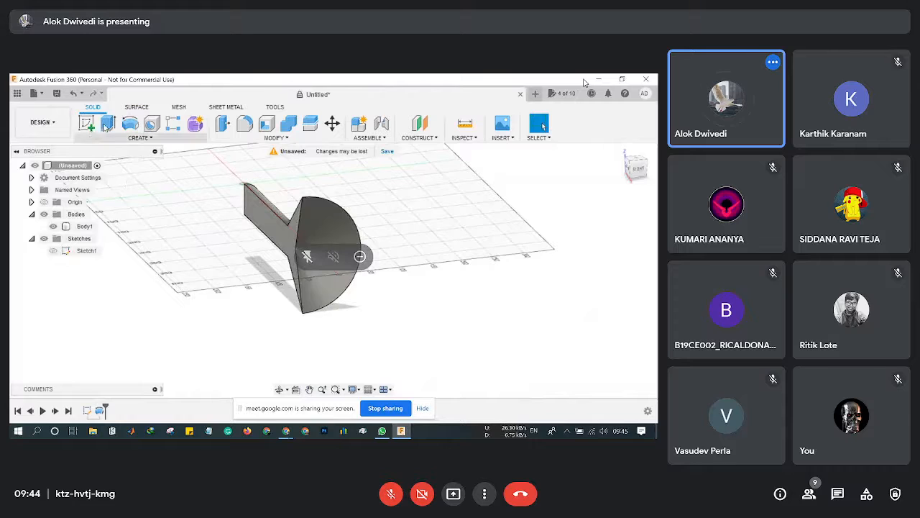
pyautogui.click(71, 94)
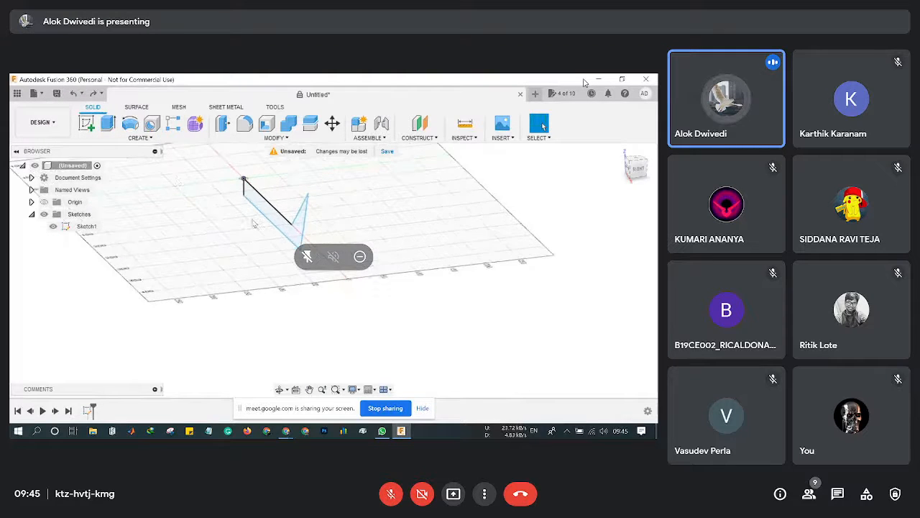
# Start a new revolve about the axis line and sweep it to -100° on one side.
pyautogui.click(130, 124)
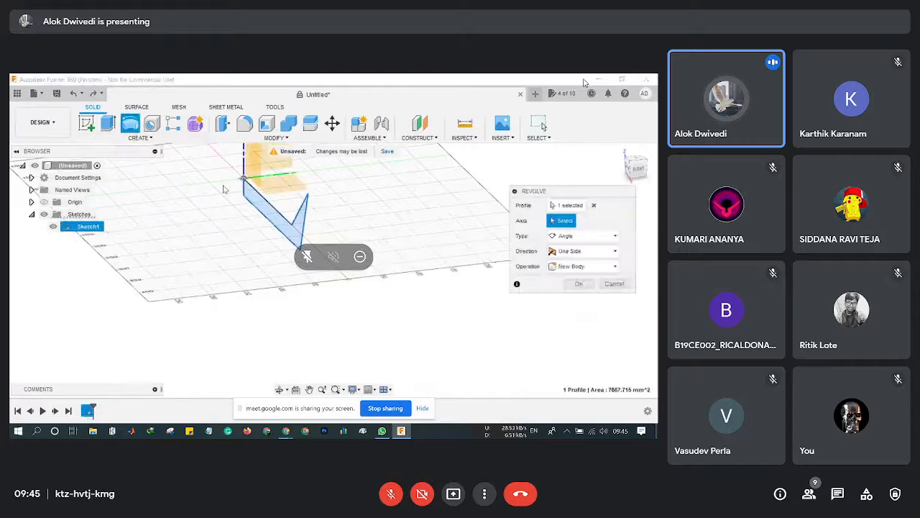
pyautogui.click(277, 231)
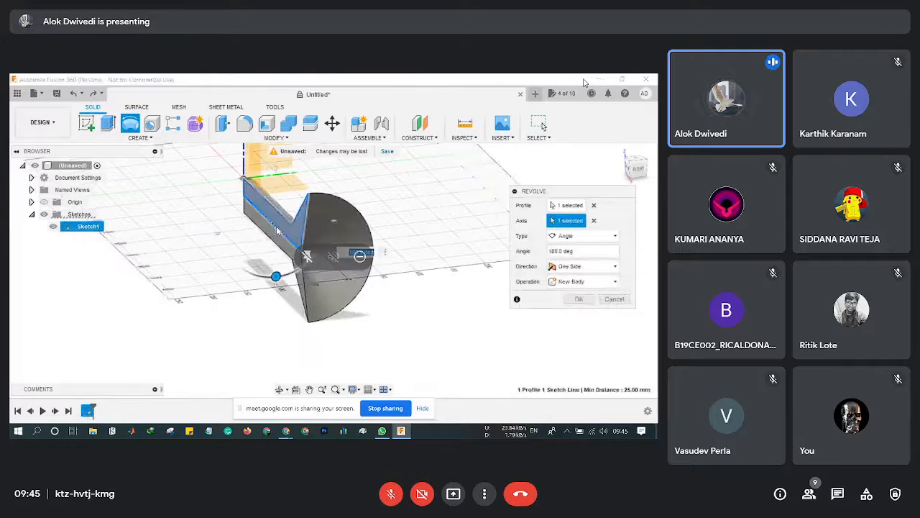
pyautogui.moveTo(275, 277); pyautogui.dragTo(195, 277)
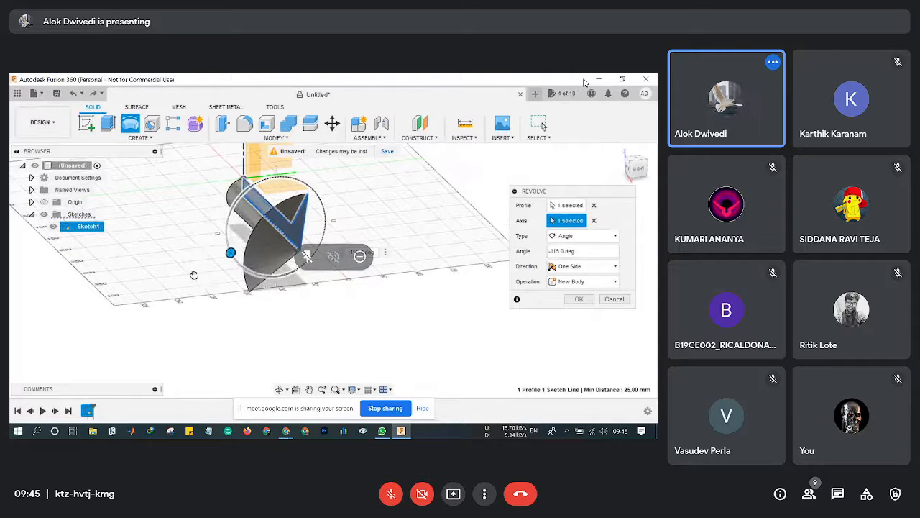
pyautogui.scroll(1, 216, 291)
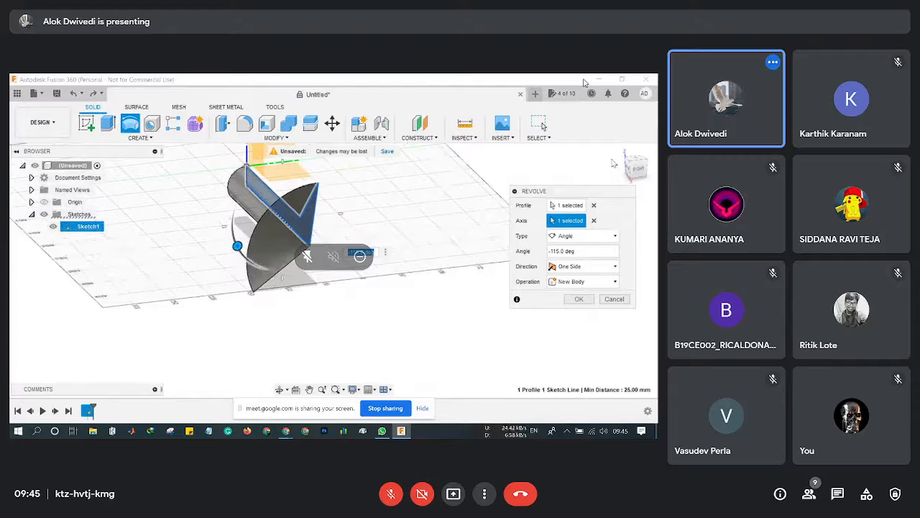
pyautogui.moveTo(613, 163); pyautogui.dragTo(633, 171)
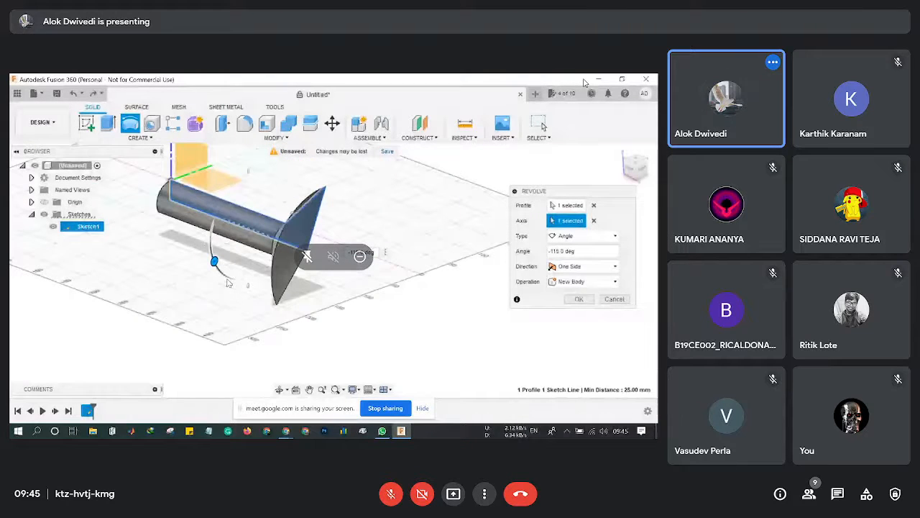
pyautogui.moveTo(227, 282); pyautogui.dragTo(198, 272)
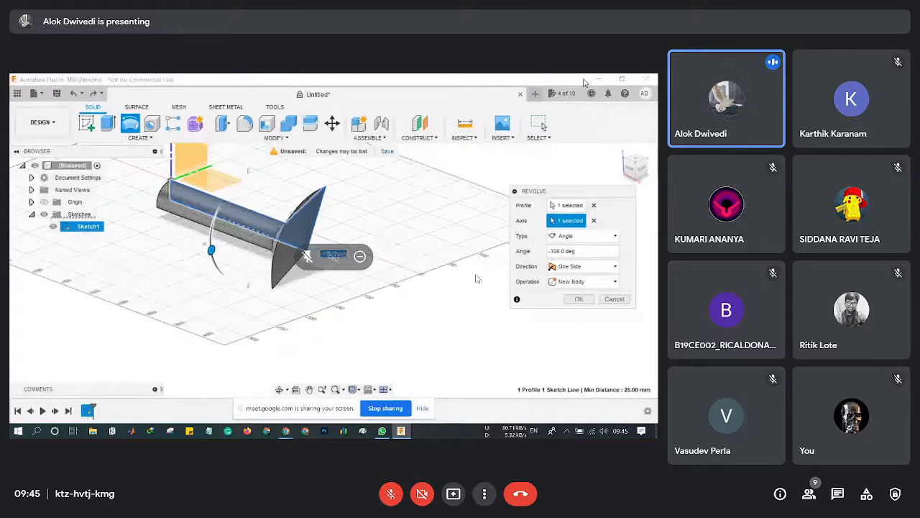
pyautogui.click(591, 252)
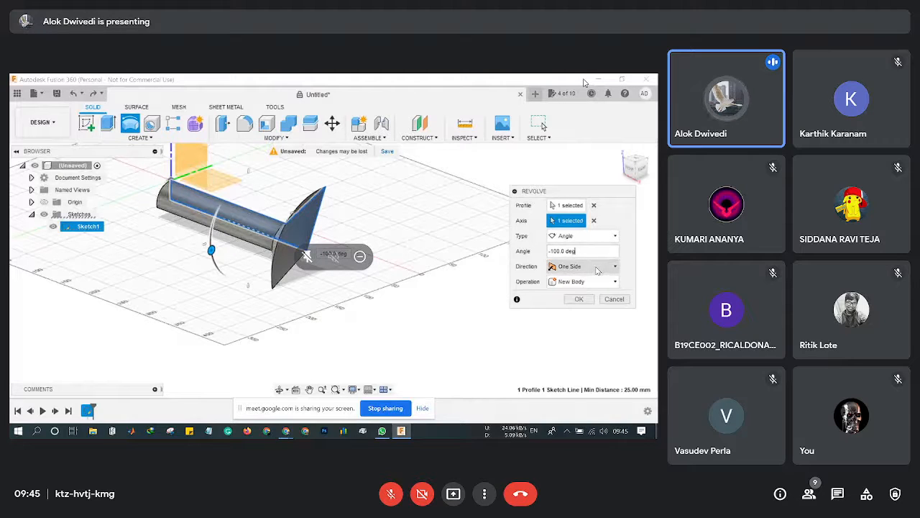
# Make the revolve Two Side at -80° and -230° and create Body1 as a new body.
pyautogui.click(596, 268)
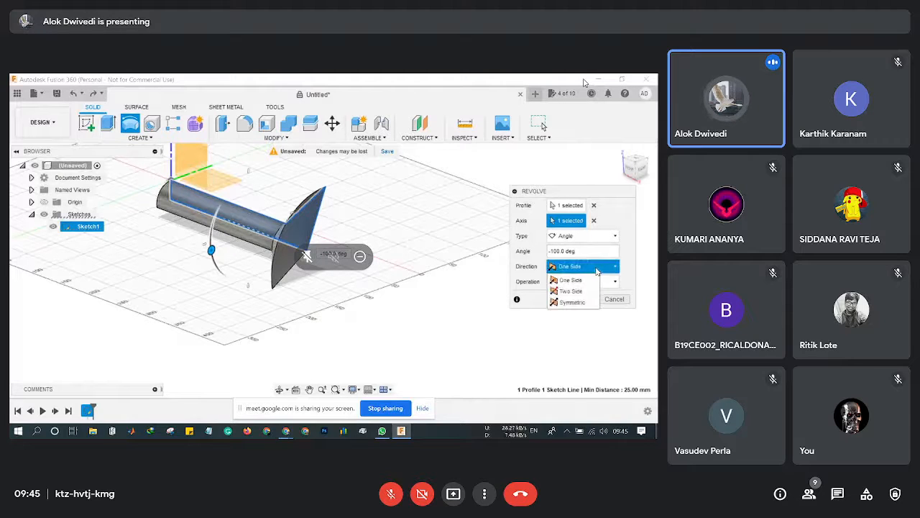
pyautogui.click(572, 302)
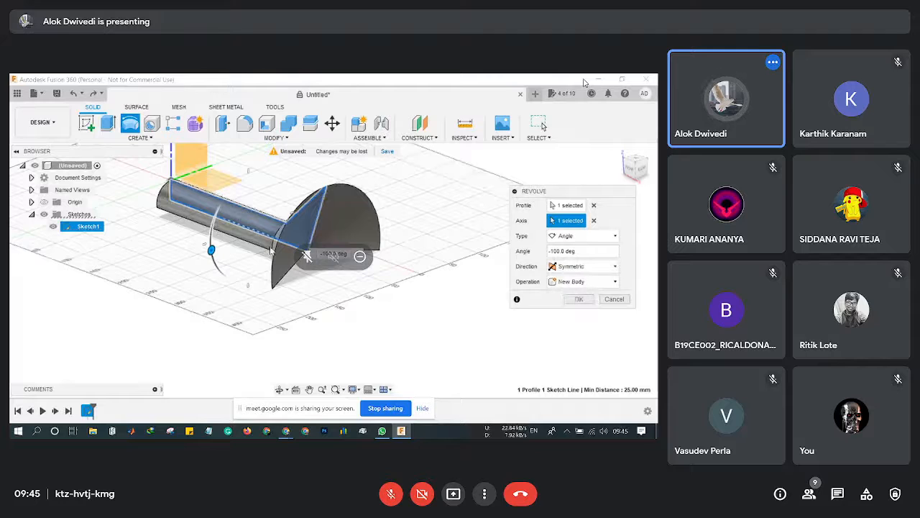
pyautogui.moveTo(213, 249); pyautogui.dragTo(235, 256)
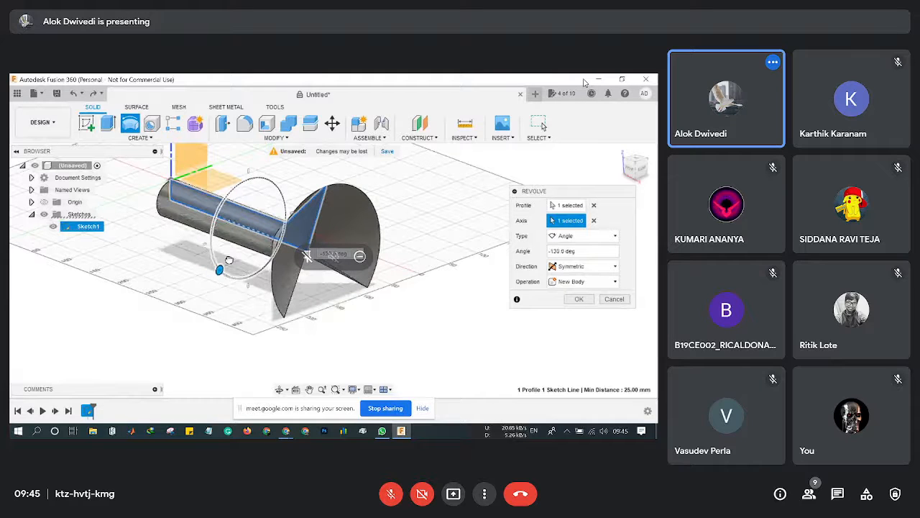
pyautogui.click(584, 267)
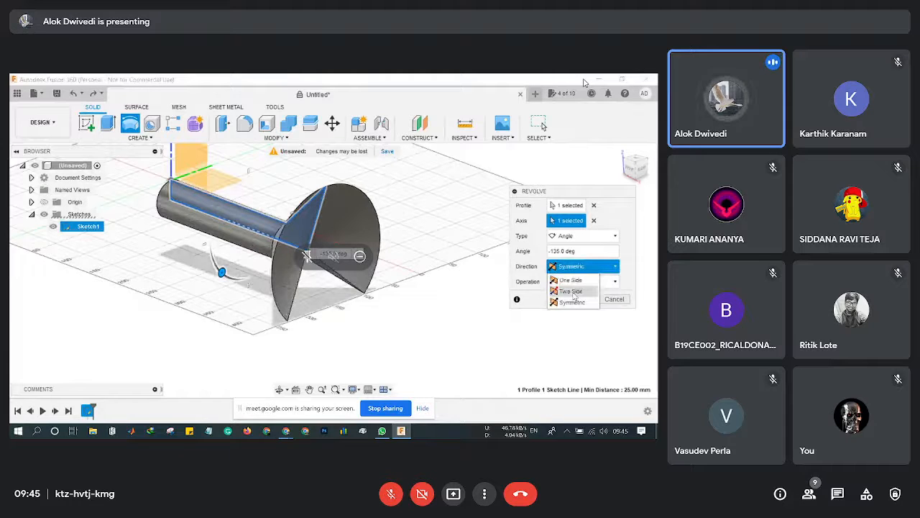
pyautogui.click(572, 292)
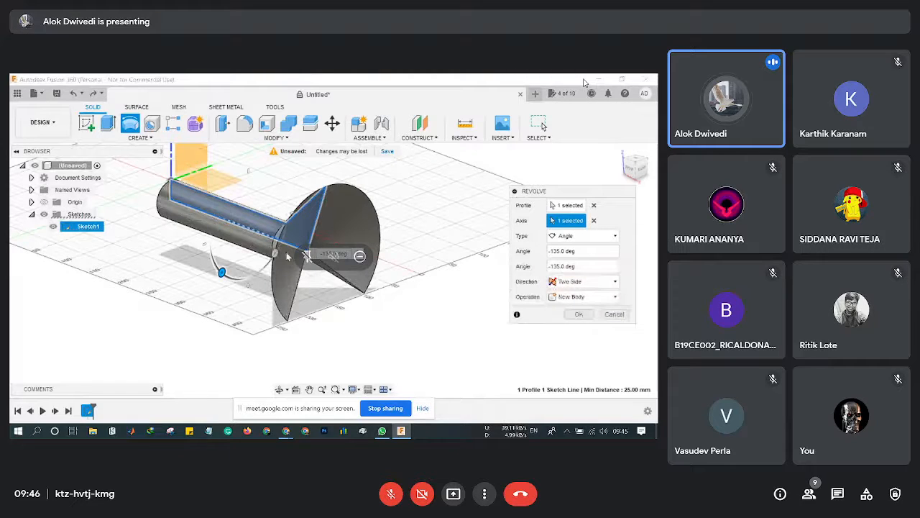
pyautogui.moveTo(222, 272); pyautogui.dragTo(211, 233)
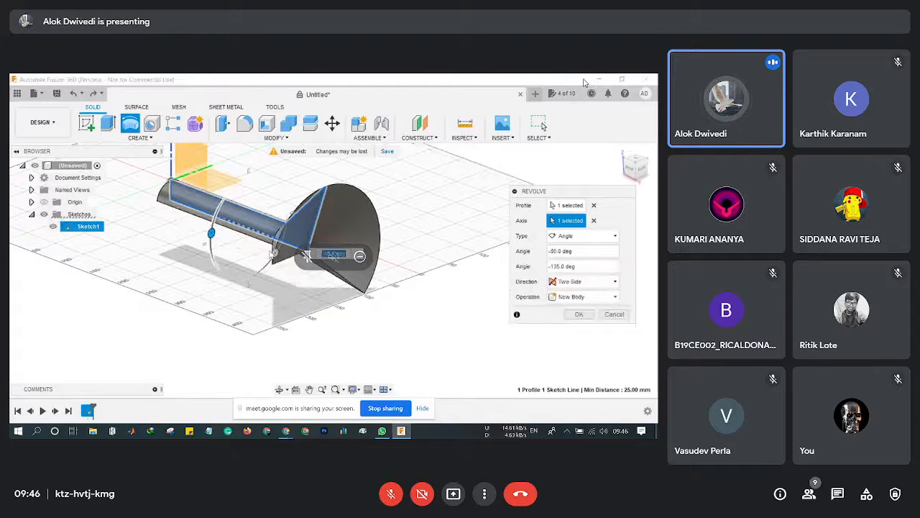
pyautogui.click(633, 167)
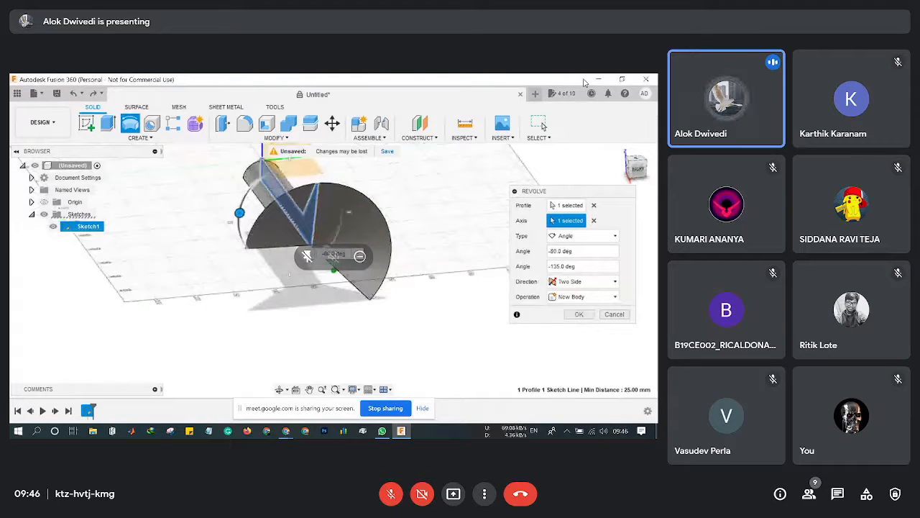
pyautogui.moveTo(348, 212); pyautogui.dragTo(242, 245)
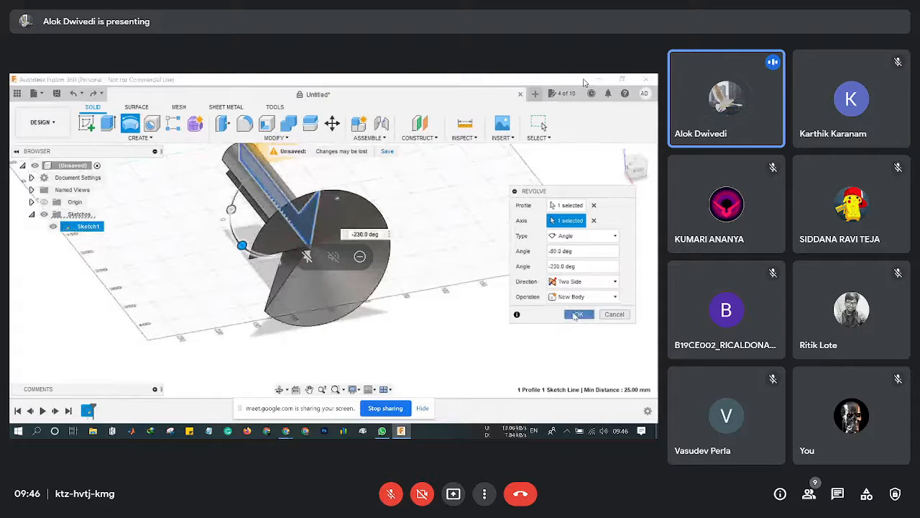
pyautogui.click(577, 315)
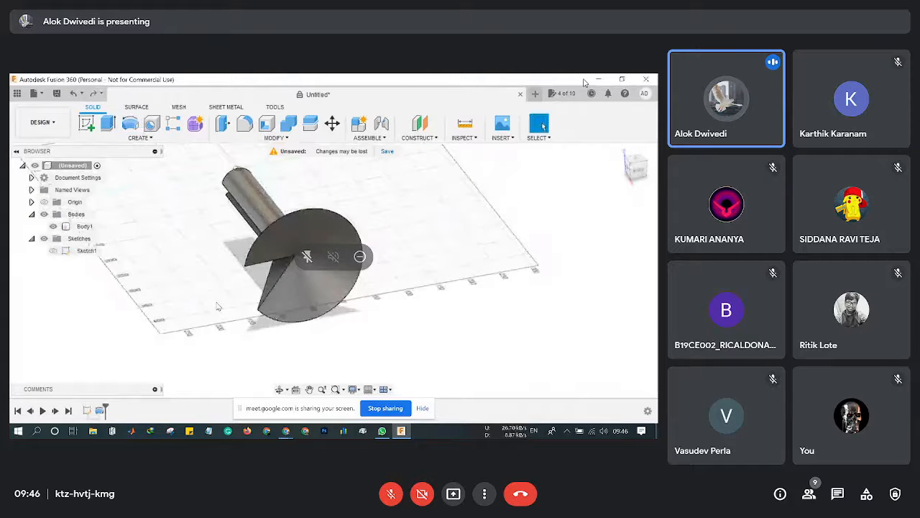
pyautogui.keyDown('shift'); pyautogui.moveTo(218, 307); pyautogui.dragTo(14, 154, button='middle'); pyautogui.keyUp('shift')
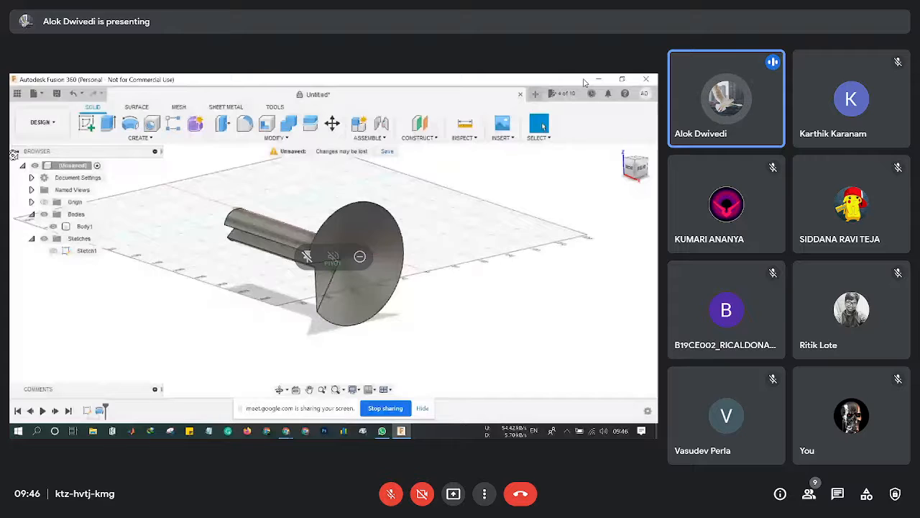
pyautogui.click(130, 124)
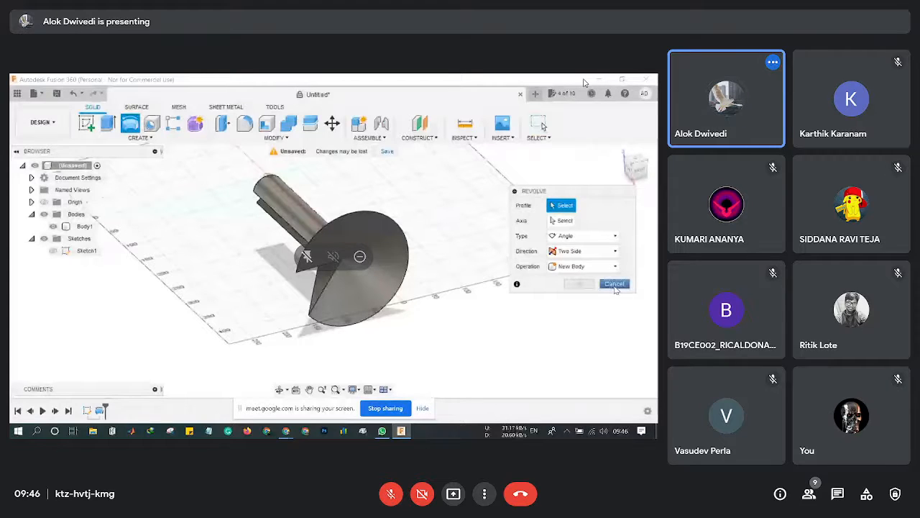
pyautogui.click(614, 285)
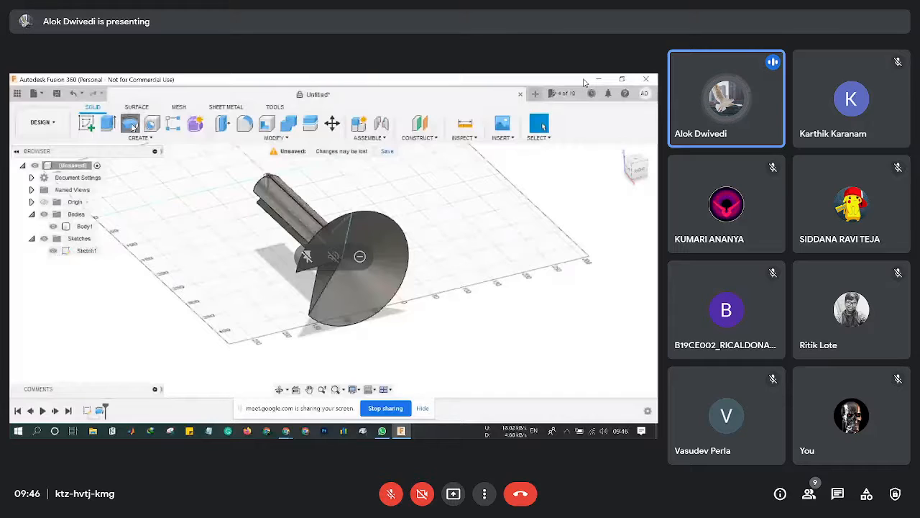
# Start a revolve about the axis and set it as a Two Side cut sweeping 110°.
pyautogui.click(131, 124)
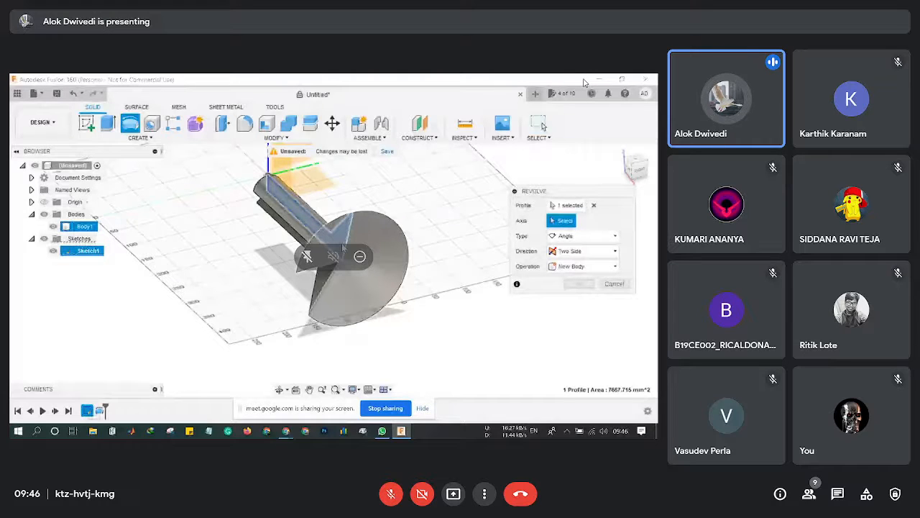
pyautogui.click(343, 247)
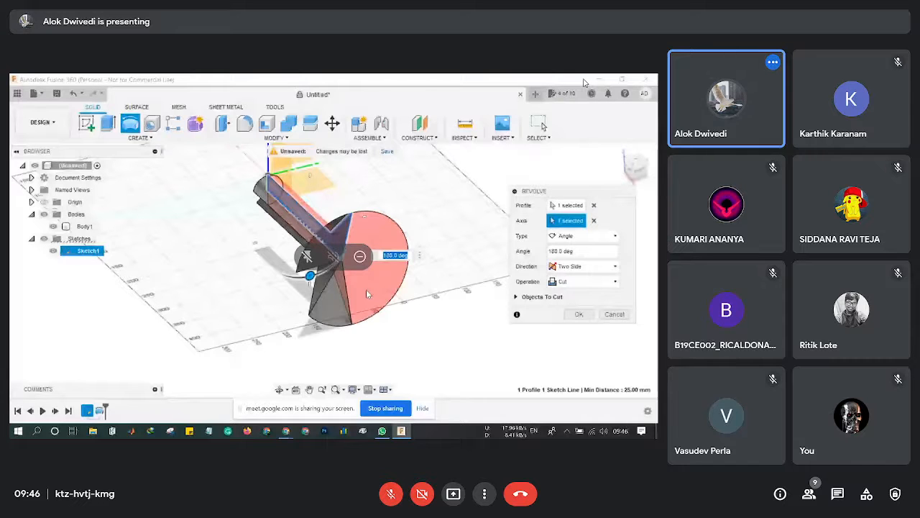
pyautogui.click(350, 237)
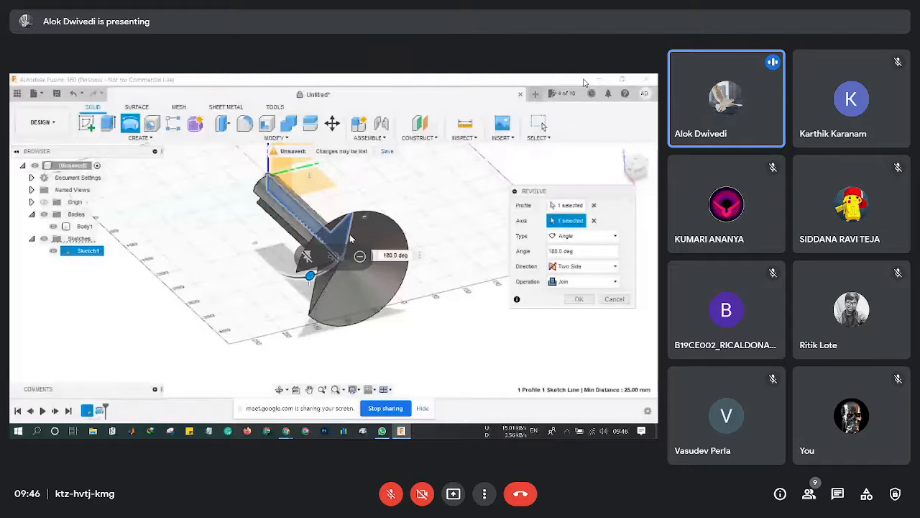
pyautogui.moveTo(309, 275); pyautogui.dragTo(272, 229)
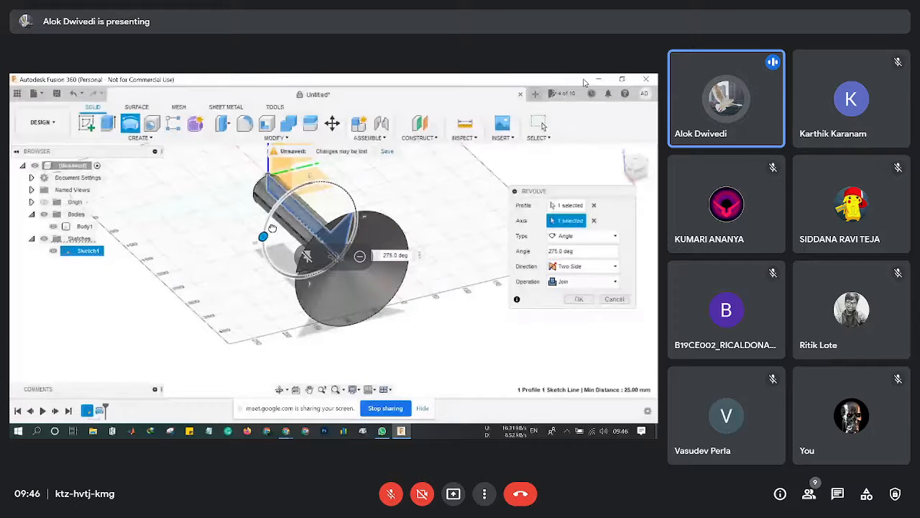
pyautogui.moveTo(272, 228); pyautogui.dragTo(296, 213)
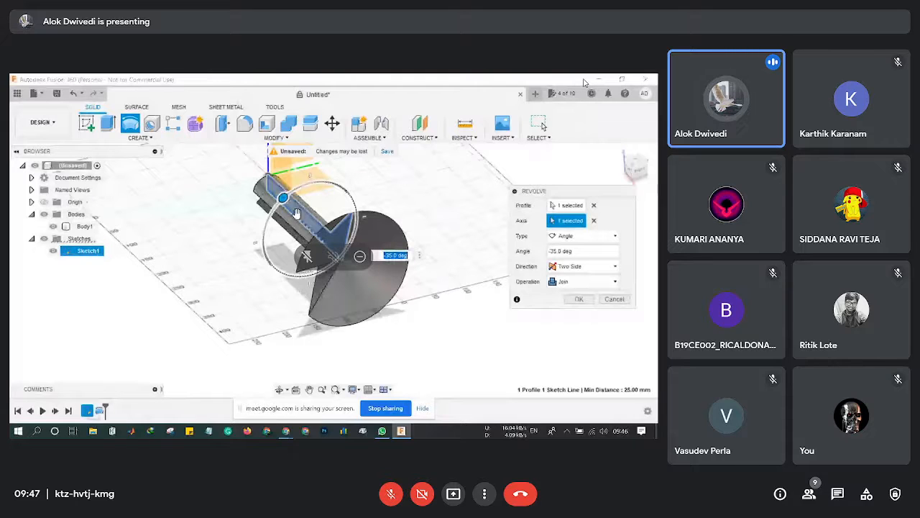
pyautogui.click(286, 197)
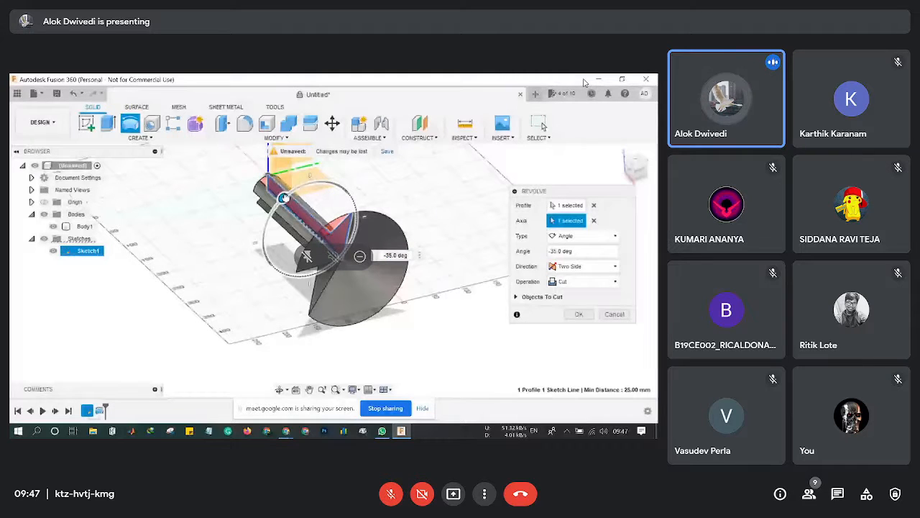
pyautogui.moveTo(286, 198); pyautogui.dragTo(401, 241)
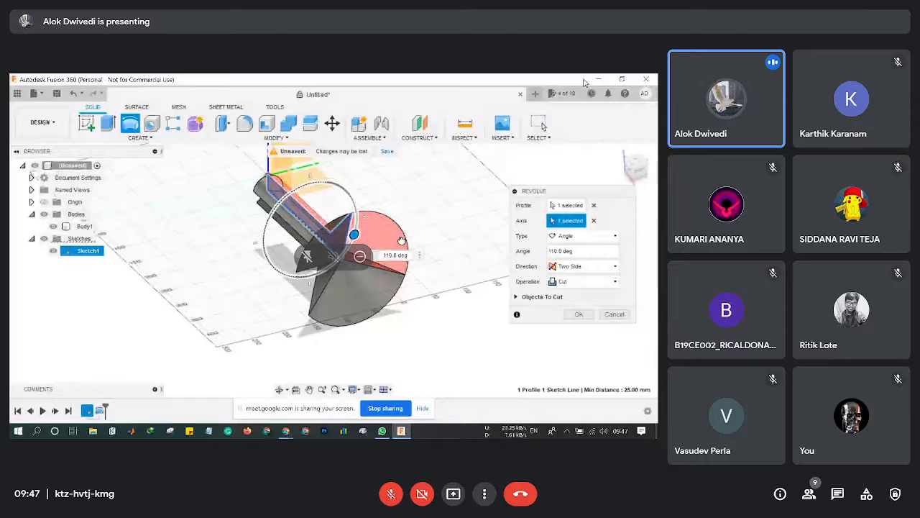
# Apply the 110° revolve cut to Body1 and dismiss the Bitdefender update prompt.
pyautogui.click(578, 314)
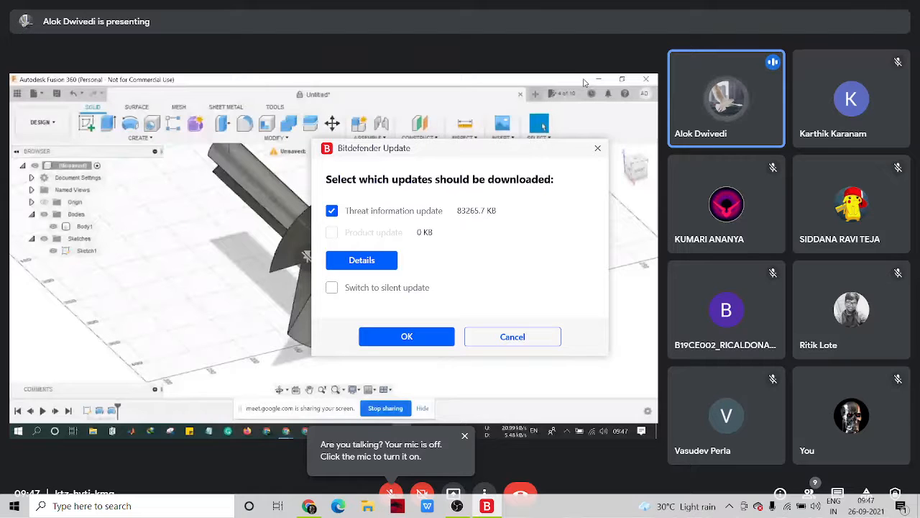
pyautogui.click(522, 336)
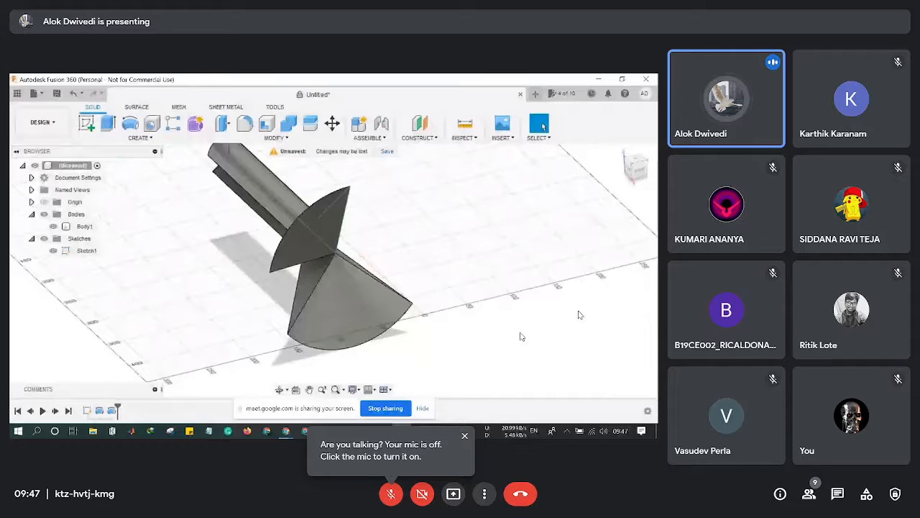
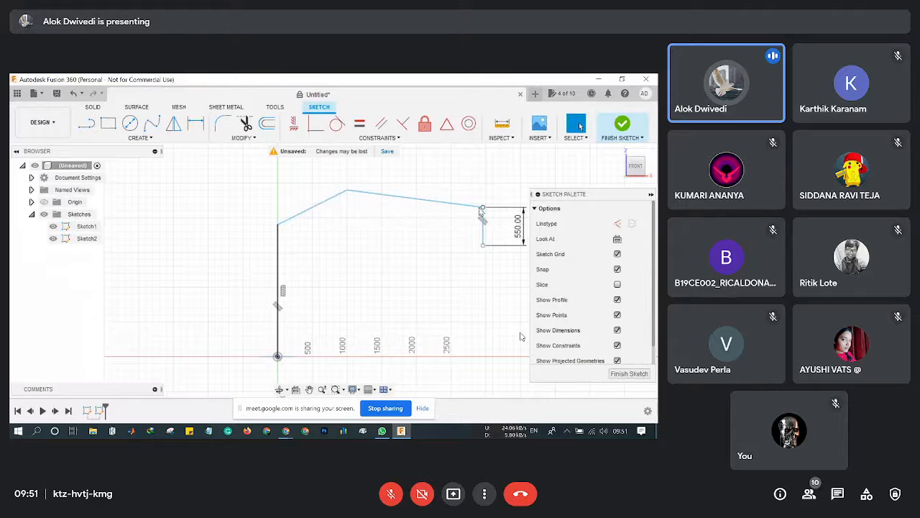
# Sweep the triangle profile along the full bent line path to create Body1 as a solid bar.
pyautogui.click(629, 375)
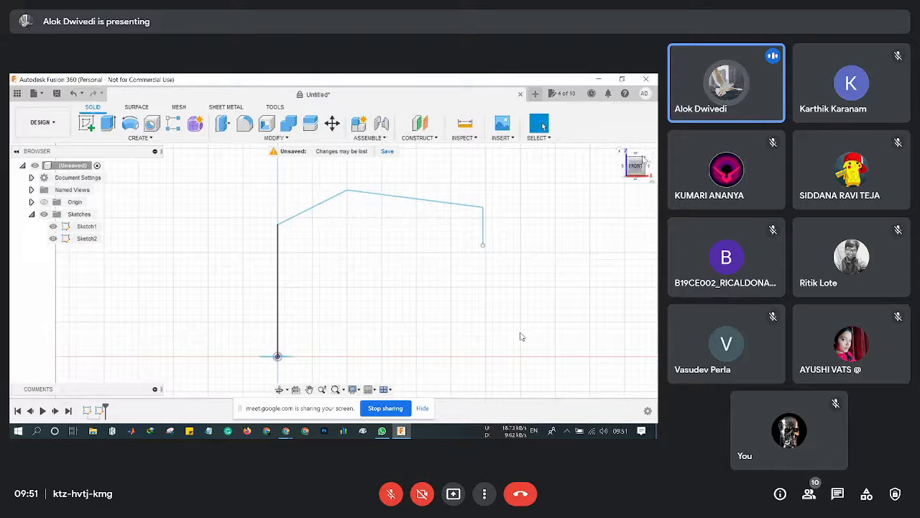
pyautogui.moveTo(644, 162)
pyautogui.mouseDown()
pyautogui.moveTo(617, 167)
pyautogui.moveTo(620, 180)
pyautogui.mouseUp()
pyautogui.scroll(4, 279, 301)
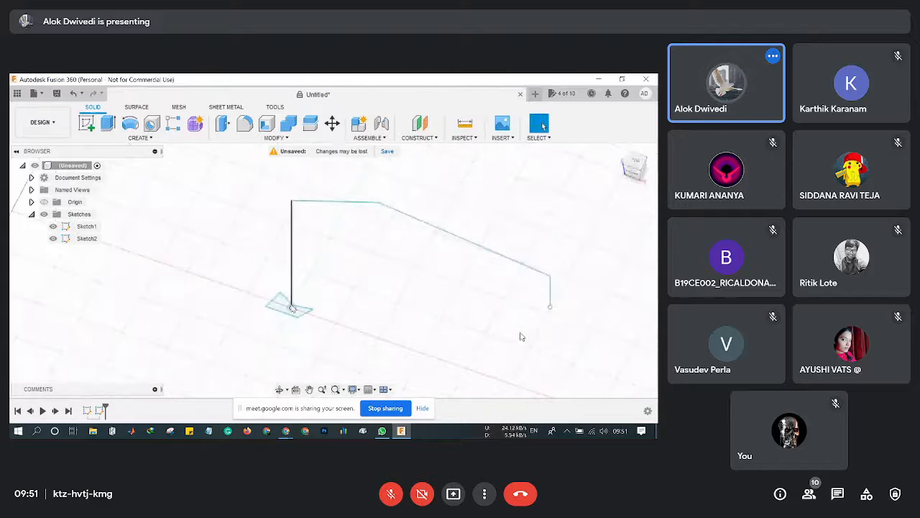
pyautogui.click(139, 138)
pyautogui.click(109, 149)
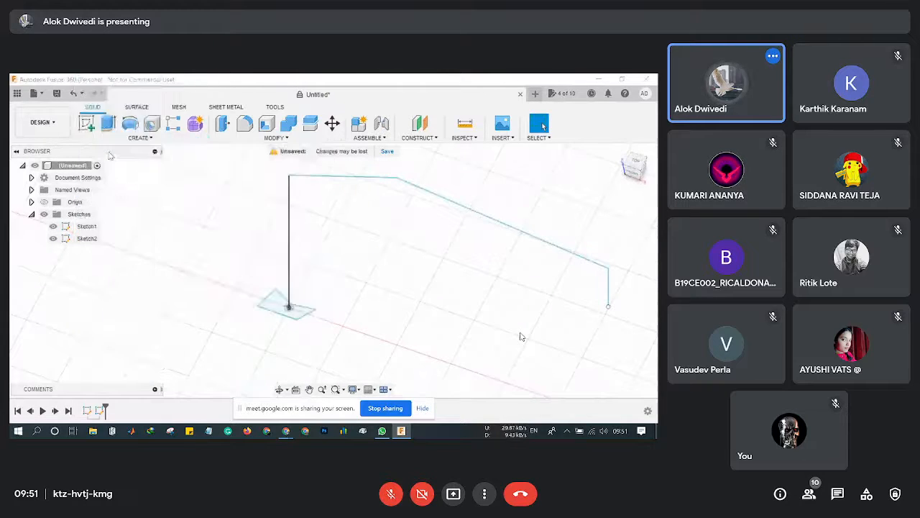
pyautogui.click(276, 306)
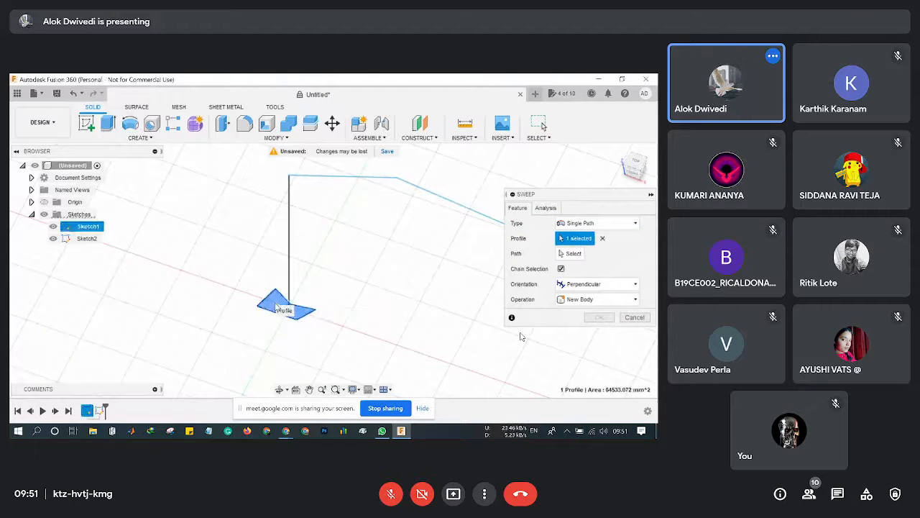
pyautogui.click(571, 253)
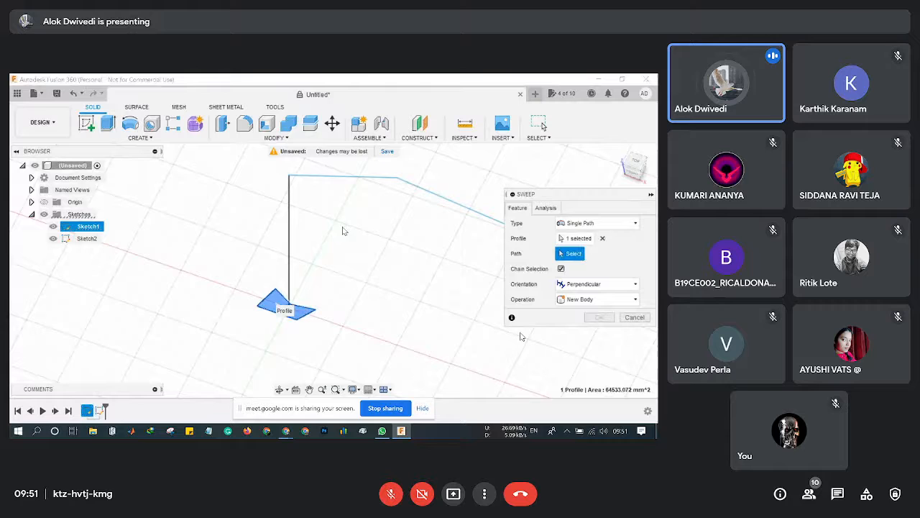
pyautogui.click(290, 220)
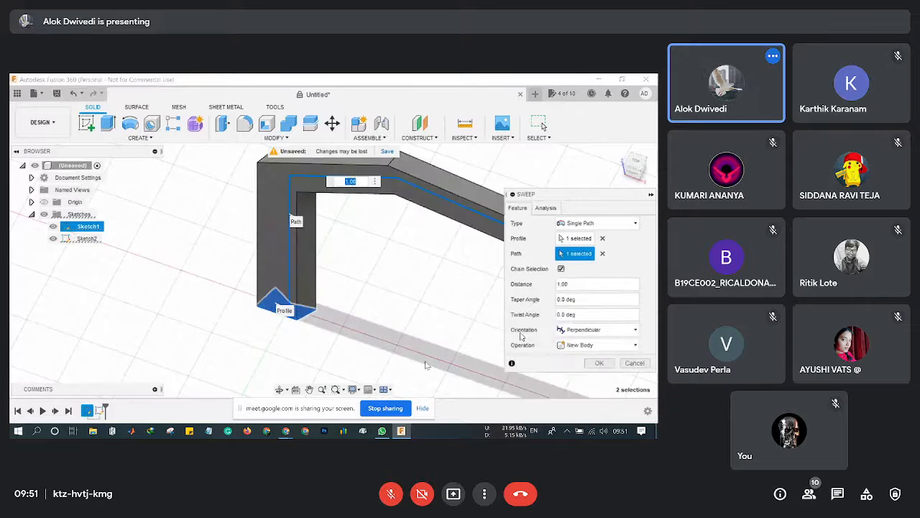
pyautogui.moveTo(422, 328); pyautogui.dragTo(242, 290, button='middle')
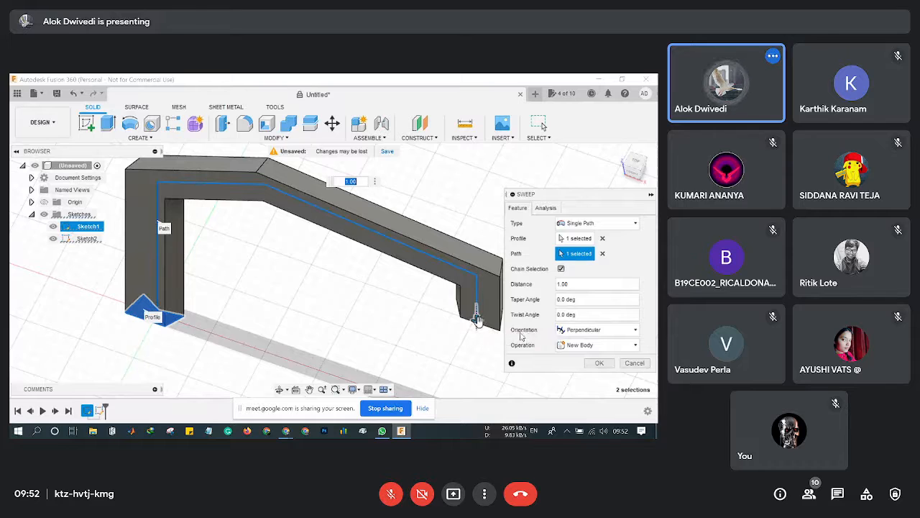
pyautogui.moveTo(476, 319); pyautogui.dragTo(502, 359)
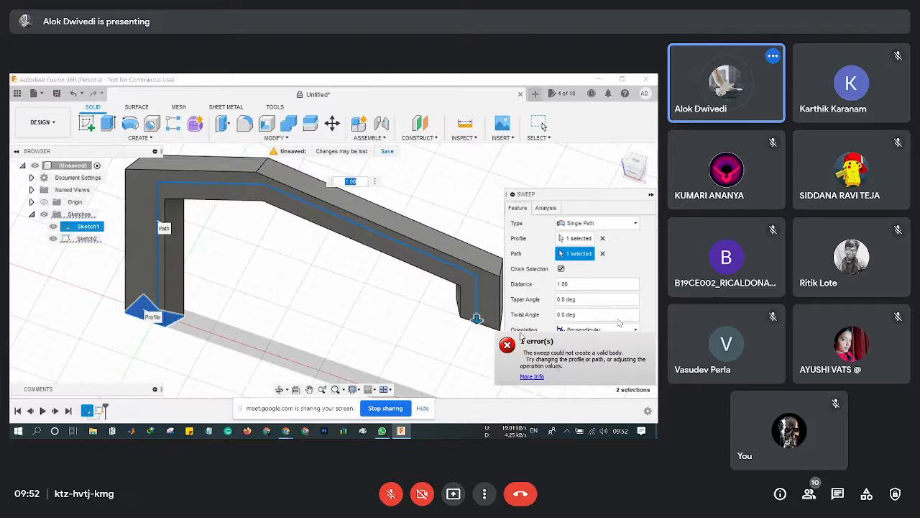
pyautogui.click(606, 368)
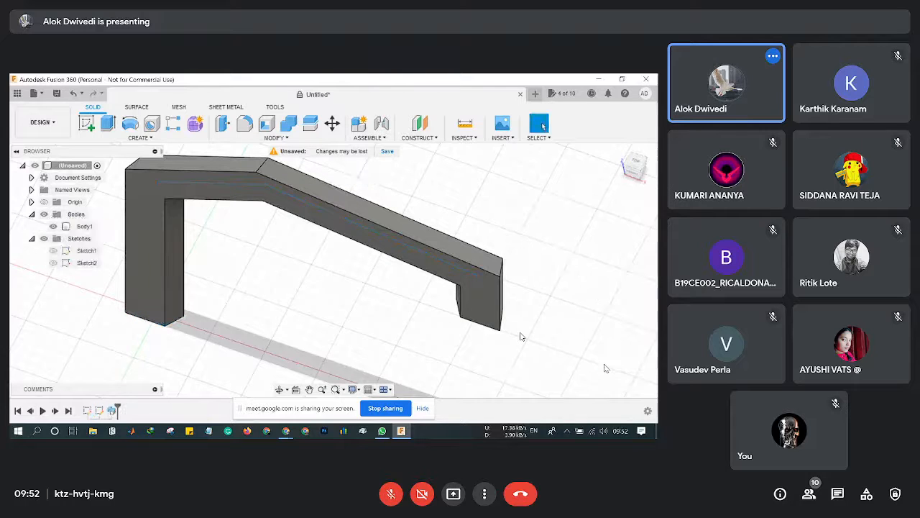
# Orbit around the swept bar, then undo the sweep with Ctrl+Z.
pyautogui.scroll(-1, 252, 280)
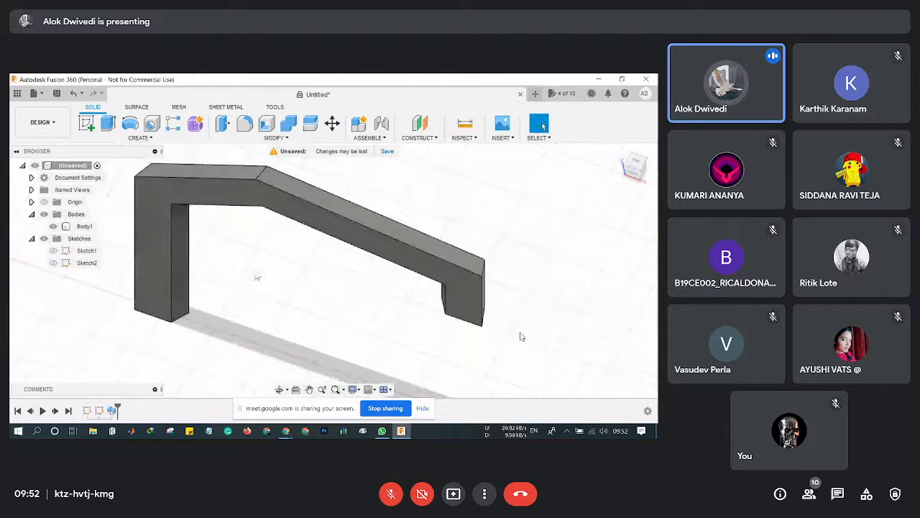
pyautogui.moveTo(640, 172); pyautogui.dragTo(640, 140)
pyautogui.moveTo(522, 337); pyautogui.dragTo(522, 336)
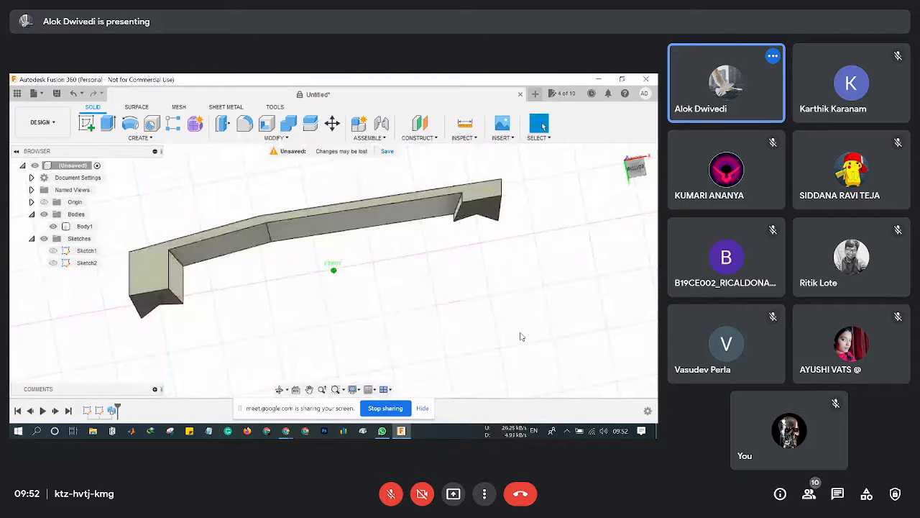
pyautogui.keyDown('shift'); pyautogui.moveTo(522, 337); pyautogui.dragTo(522, 337, button='middle'); pyautogui.keyUp('shift')
pyautogui.hotkey('ctrl', 'z')
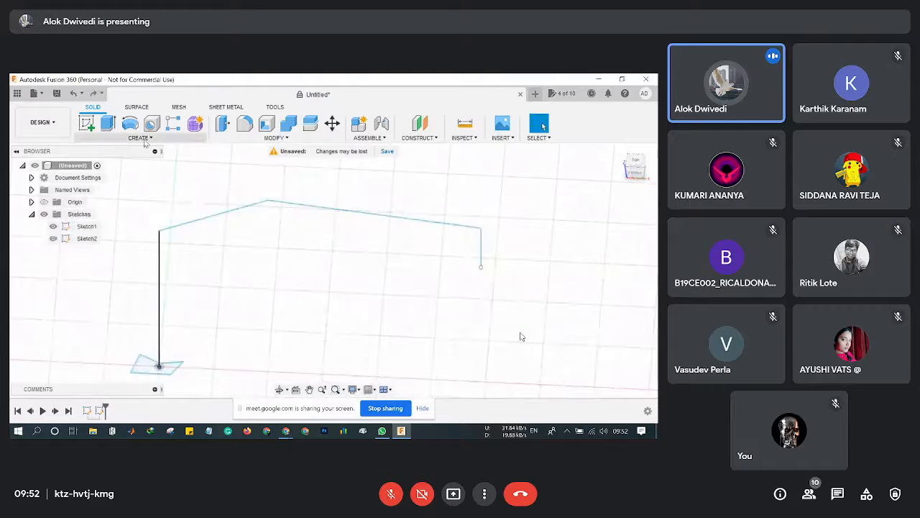
# Review the sweep's single-path type, perpendicular orientation and New Body operation, then cancel it.
pyautogui.click(140, 137)
pyautogui.click(94, 148)
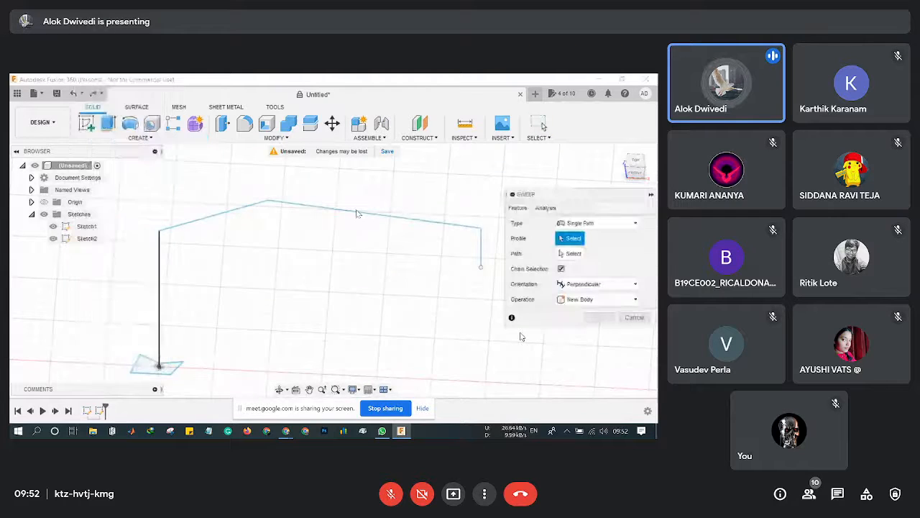
pyautogui.click(597, 223)
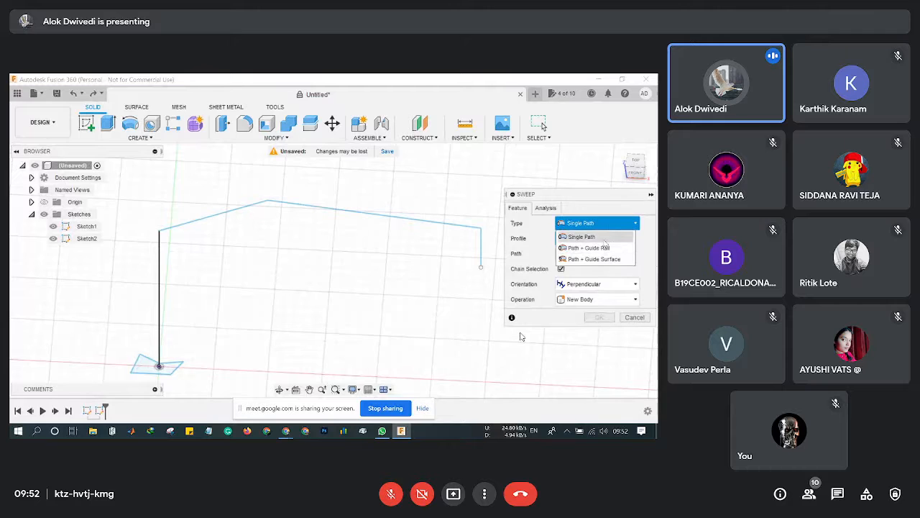
pyautogui.click(605, 242)
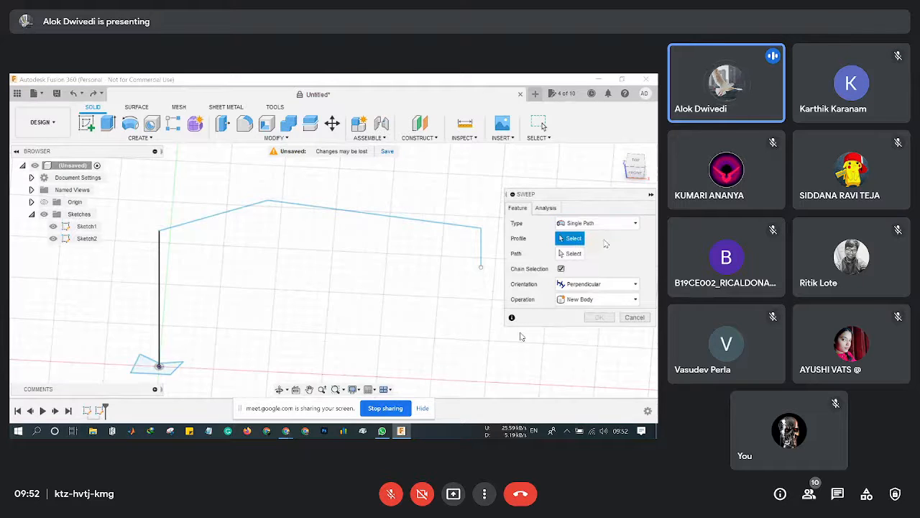
pyautogui.click(600, 285)
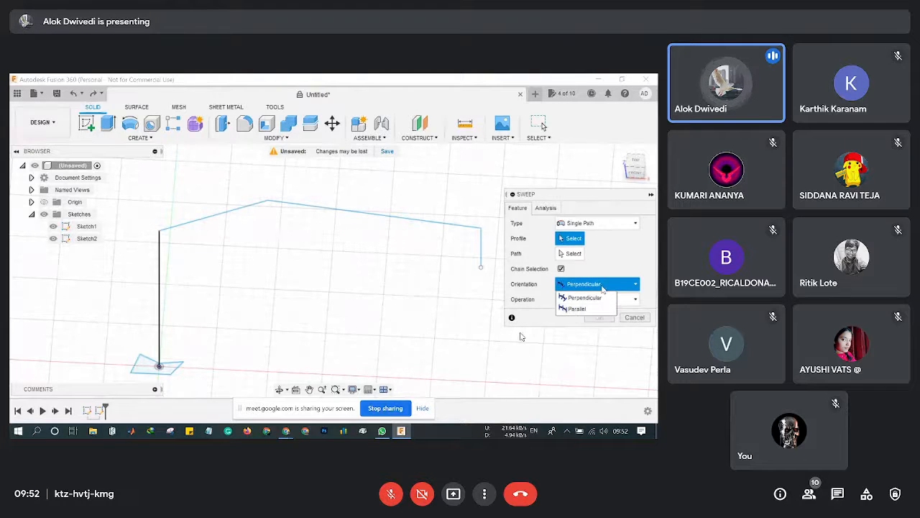
pyautogui.click(586, 297)
pyautogui.click(608, 300)
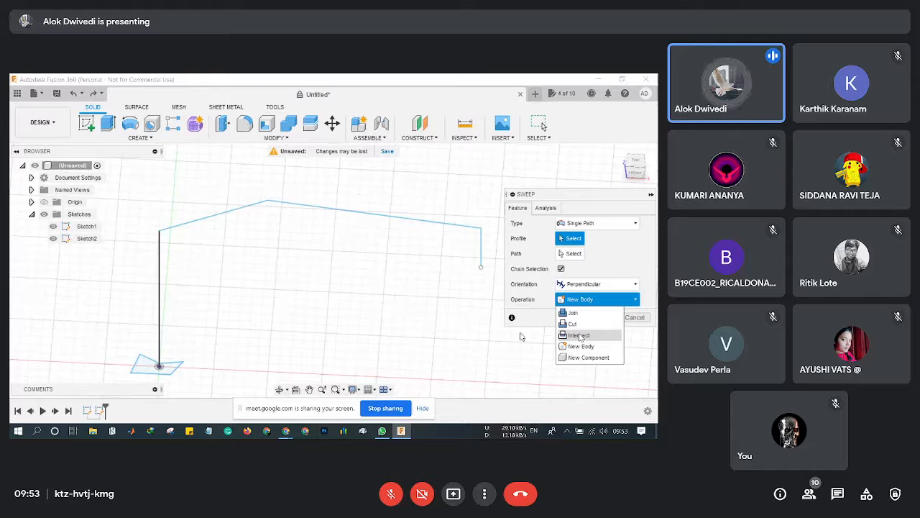
pyautogui.click(535, 323)
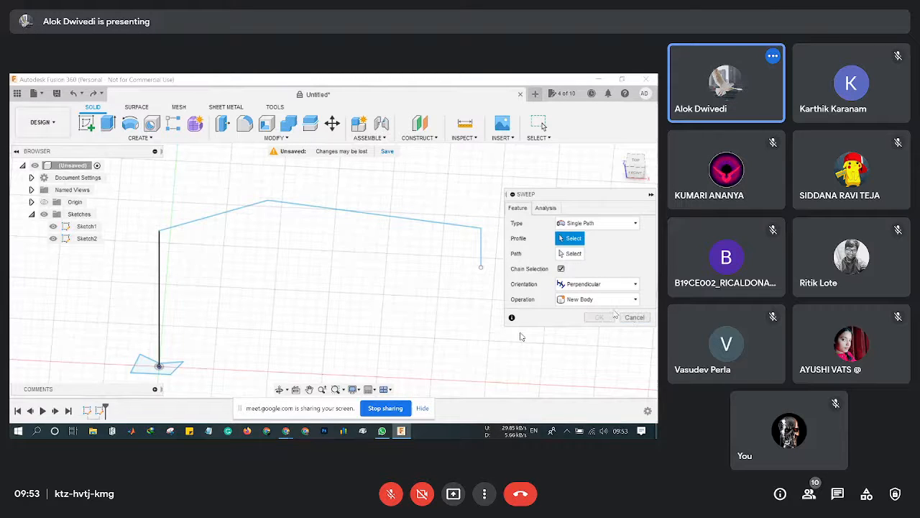
pyautogui.click(636, 318)
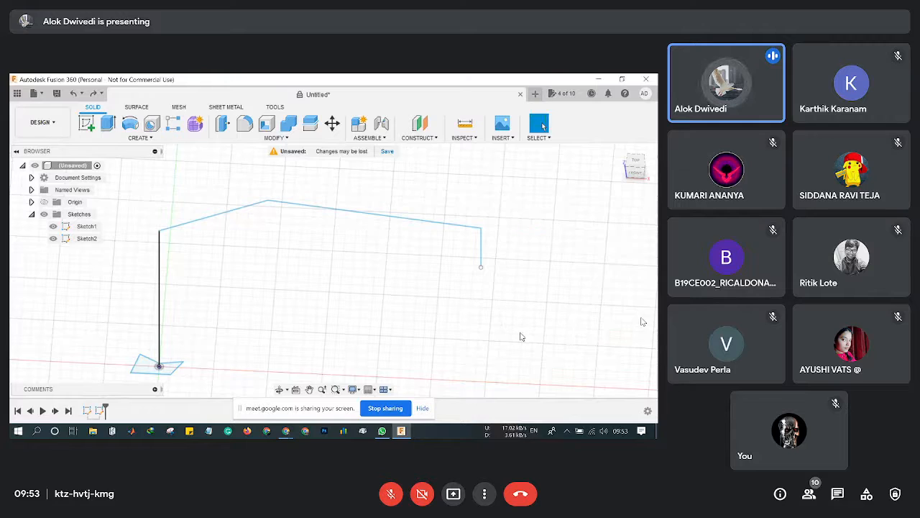
# On the ground plane, draw a center circle at the origin large enough to enclose the triangle.
pyautogui.click(86, 123)
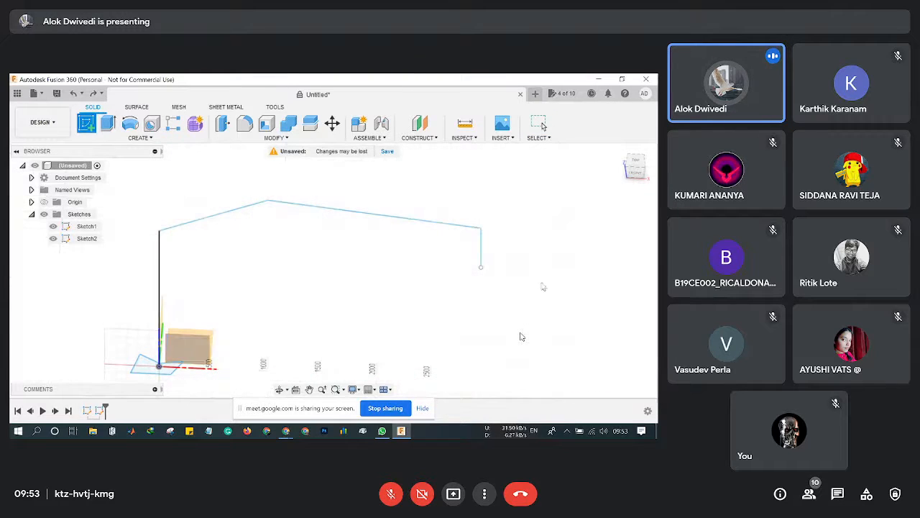
pyautogui.click(647, 175)
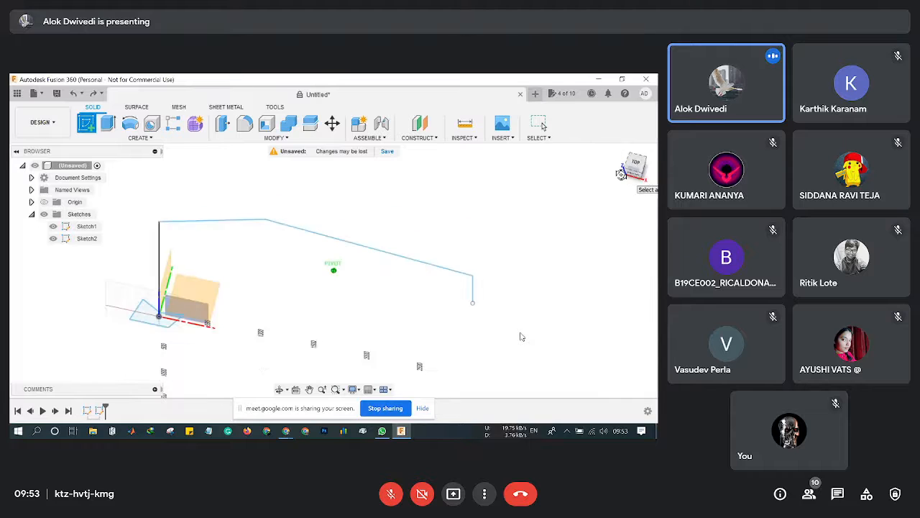
pyautogui.click(234, 218)
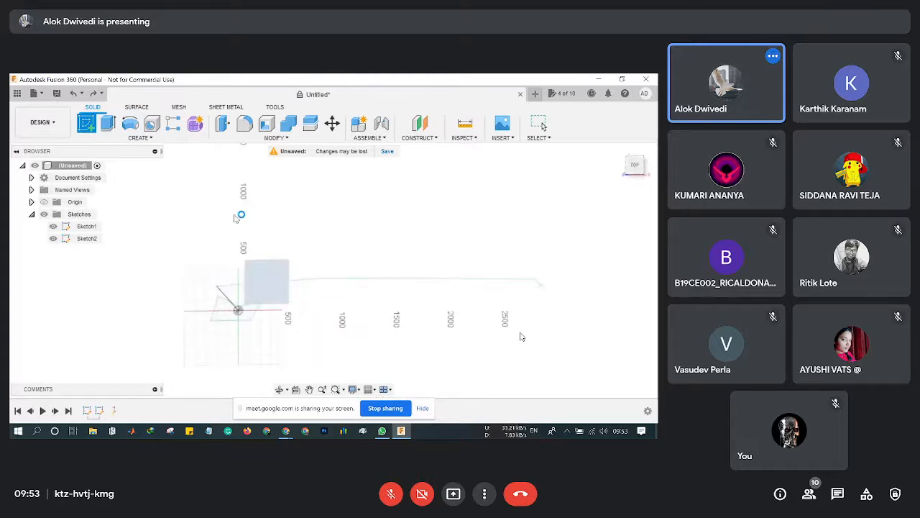
pyautogui.scroll(5, 312, 303)
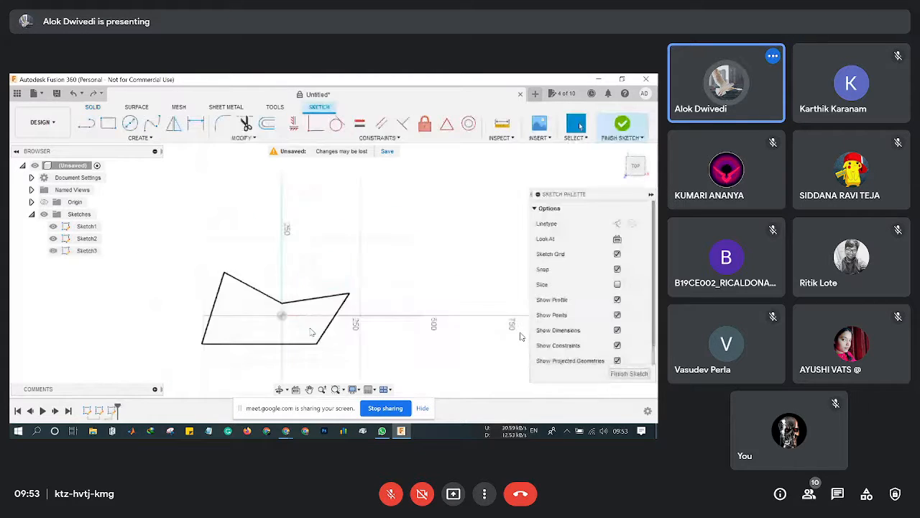
pyautogui.click(130, 124)
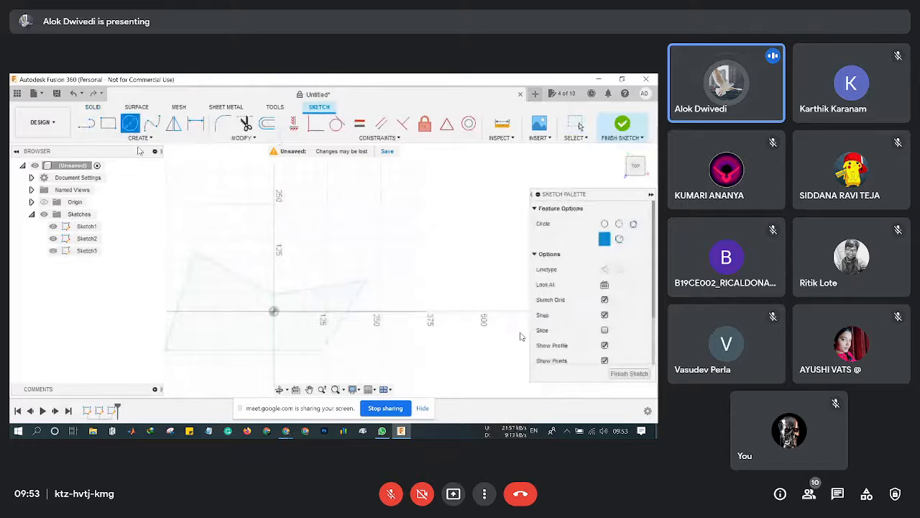
pyautogui.click(274, 311)
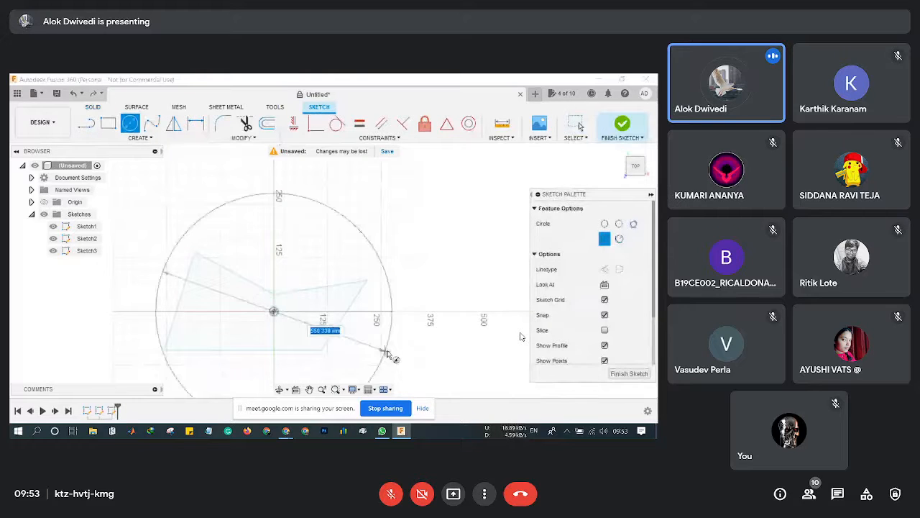
pyautogui.click(406, 357)
pyautogui.press('Escape')
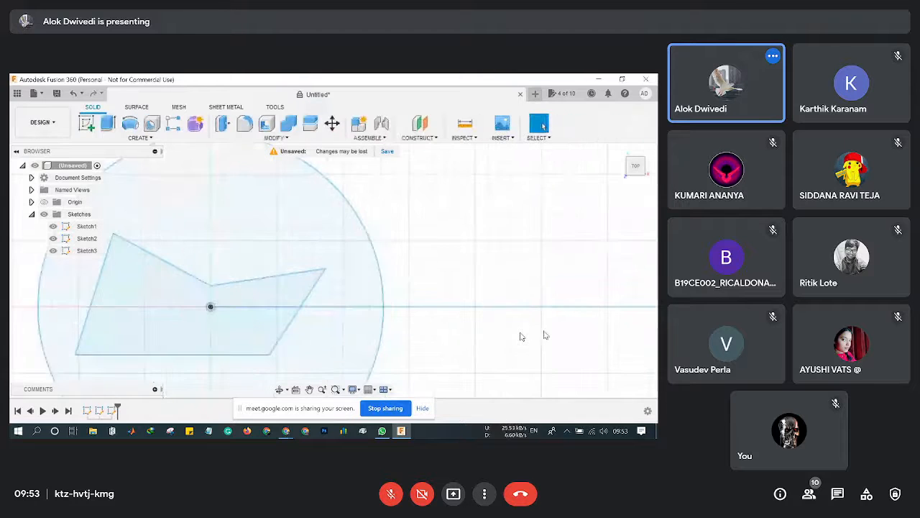
pyautogui.keyDown('shift'); pyautogui.moveTo(522, 336); pyautogui.dragTo(485, 276, button='middle'); pyautogui.keyUp('shift')
pyautogui.scroll(-3, 486, 276)
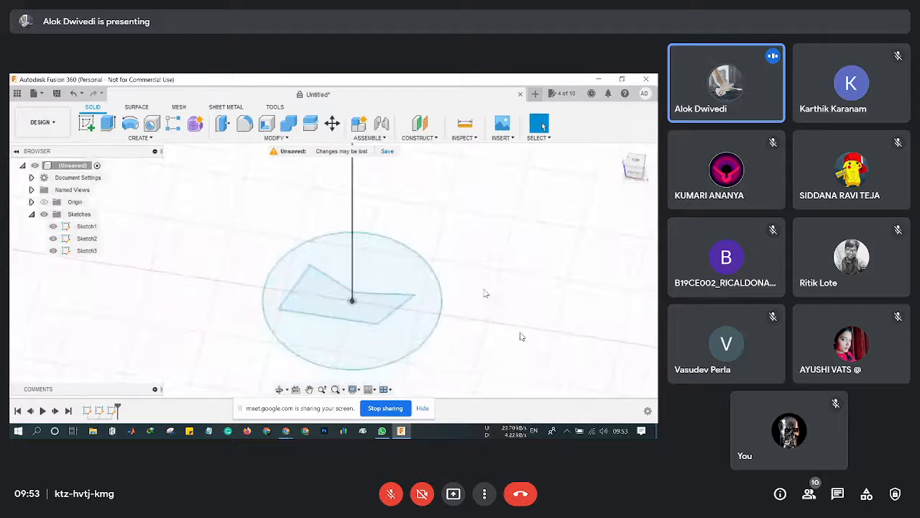
# Sweep the triangle region along the vertical line to create a body.
pyautogui.click(139, 137)
pyautogui.click(107, 151)
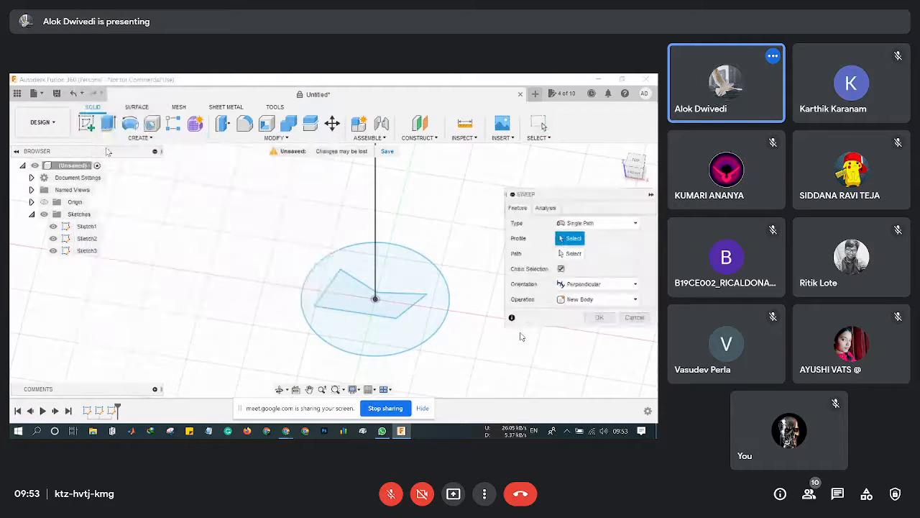
pyautogui.click(397, 309)
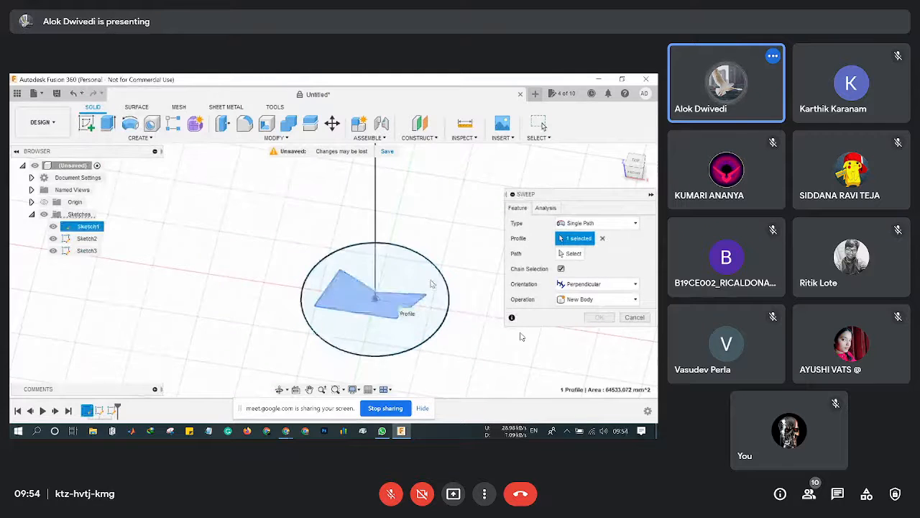
pyautogui.click(376, 210)
pyautogui.click(596, 363)
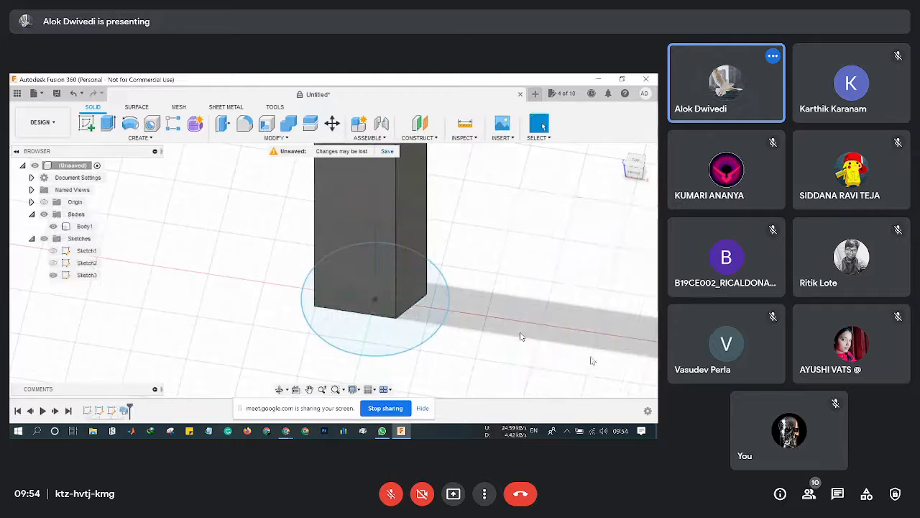
# Start another sweep using the base circle and inner square as profiles along the vertical line.
pyautogui.click(140, 137)
pyautogui.click(97, 147)
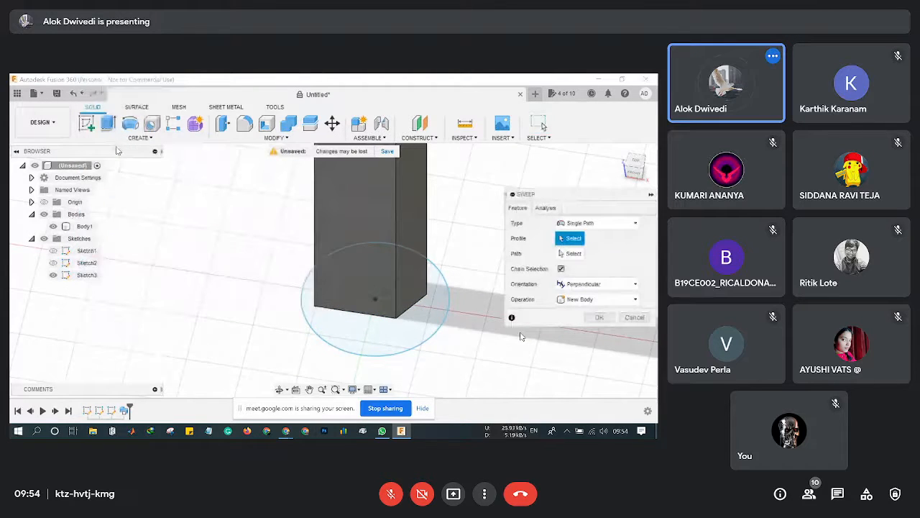
pyautogui.click(386, 344)
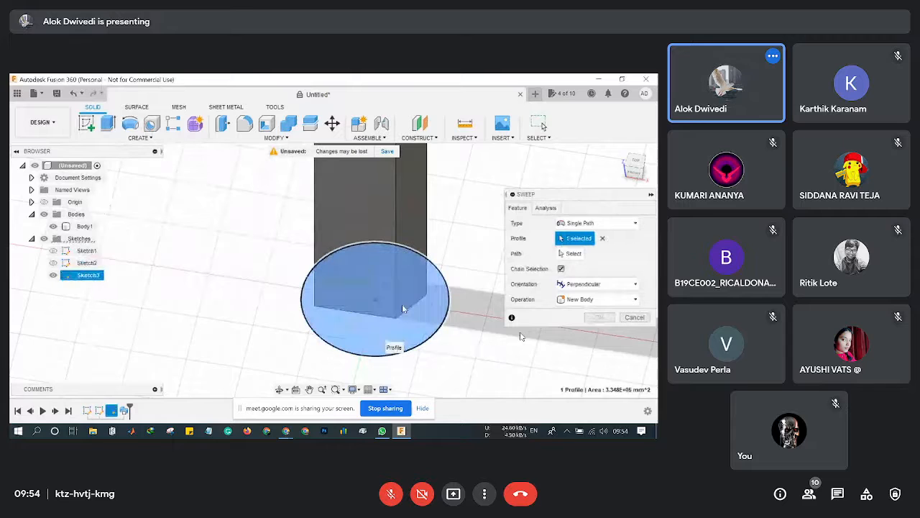
pyautogui.moveTo(468, 361); pyautogui.dragTo(415, 342, button='middle')
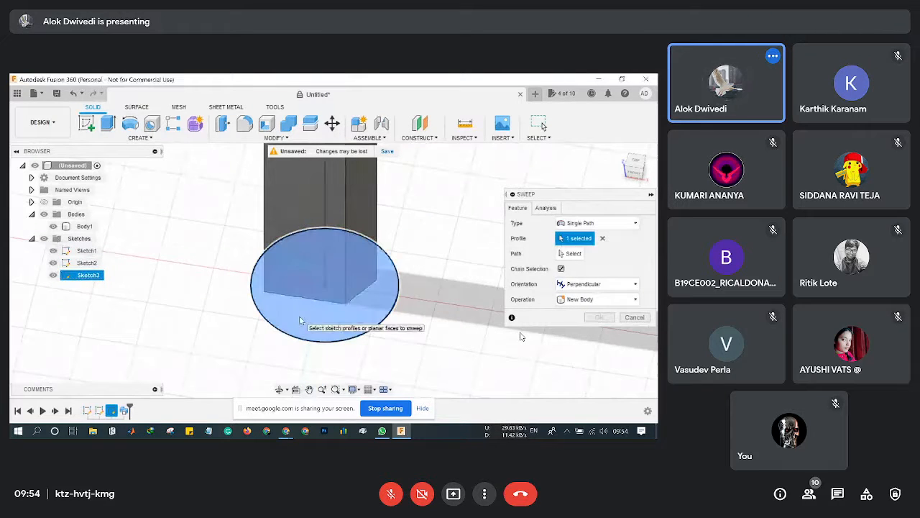
pyautogui.click(322, 328)
pyautogui.click(322, 327)
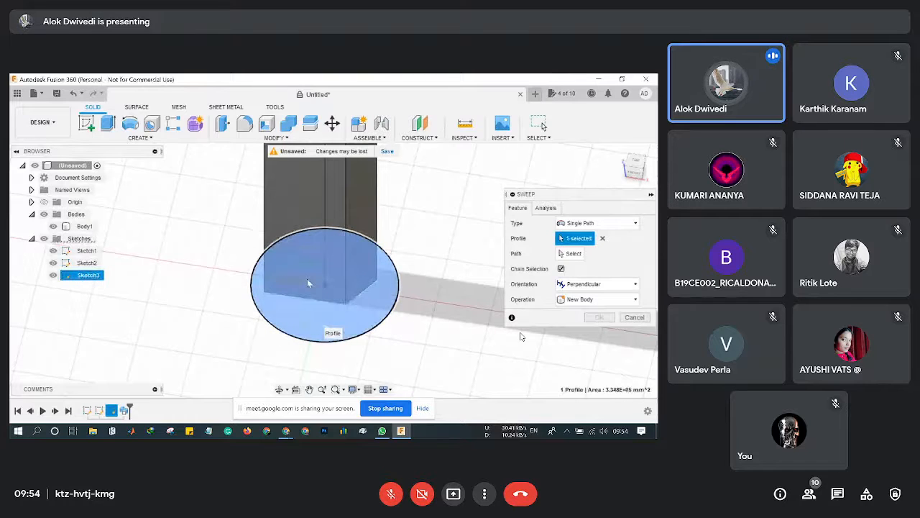
pyautogui.click(310, 289)
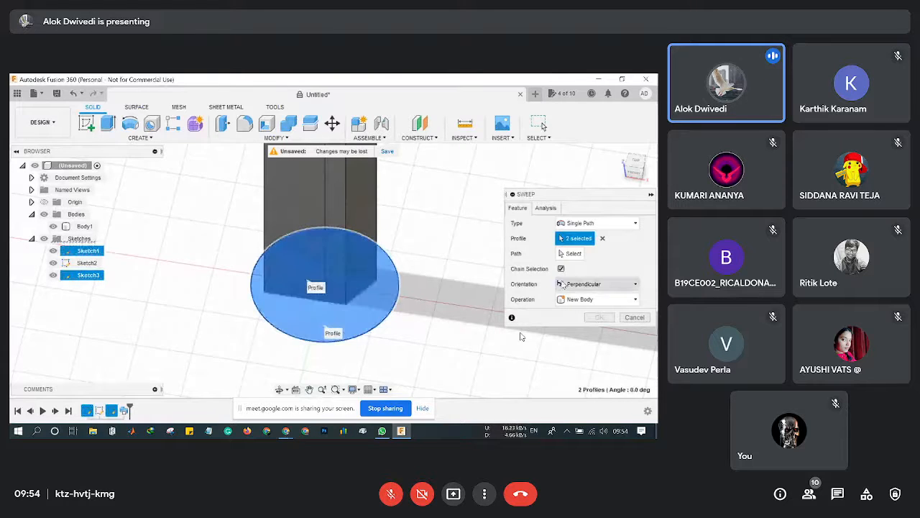
pyautogui.click(572, 254)
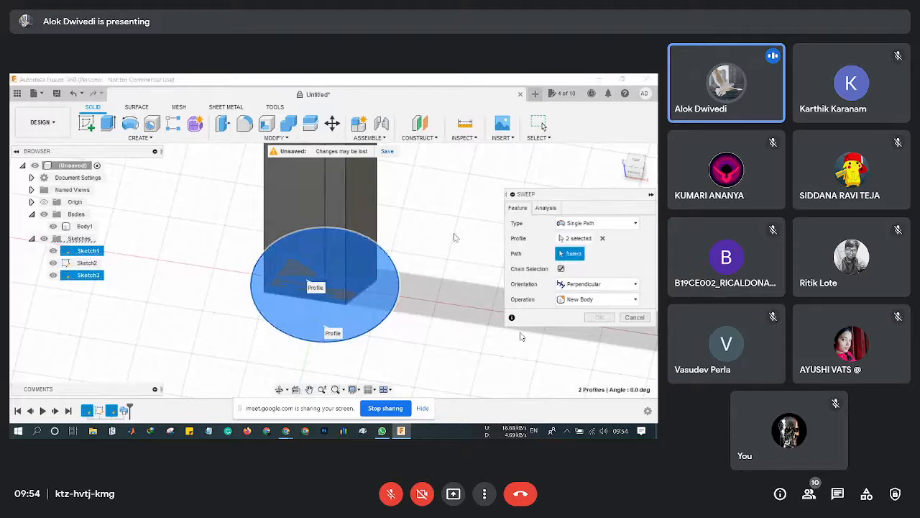
pyautogui.click(329, 199)
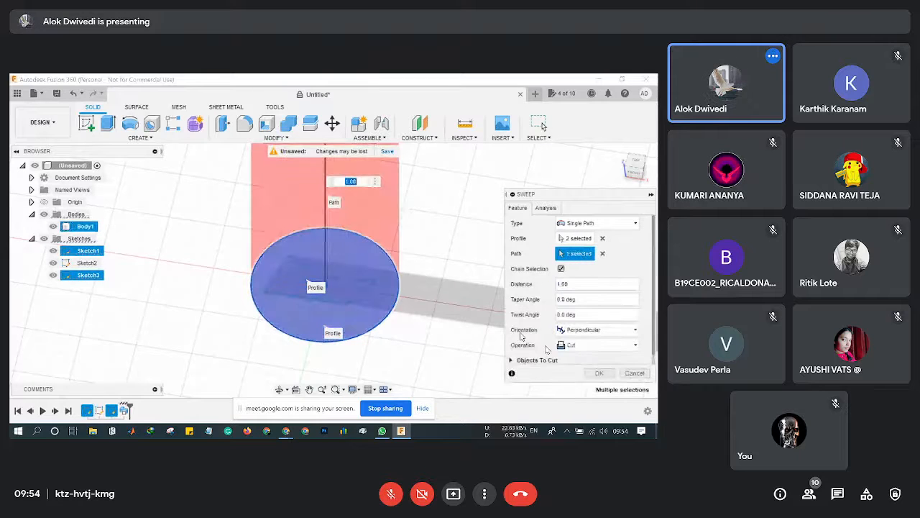
# Set the sweep operation to Intersect and confirm it.
pyautogui.click(594, 346)
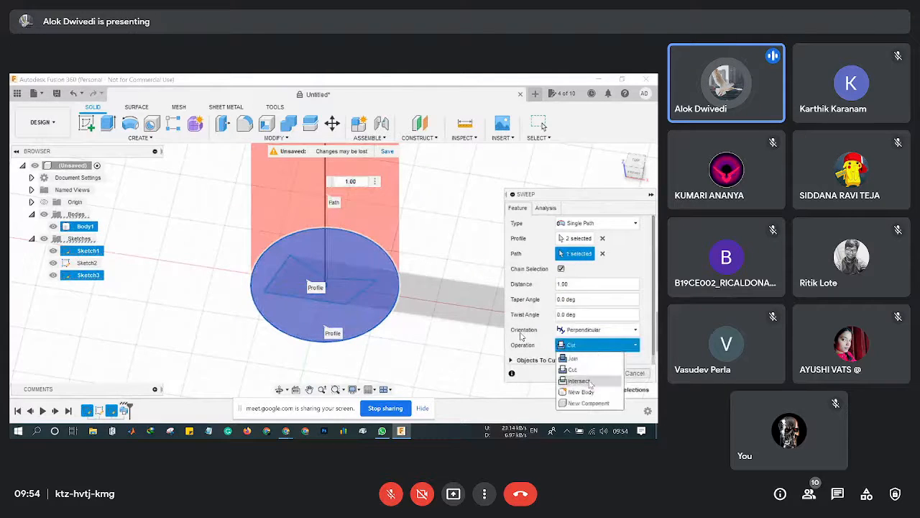
pyautogui.click(592, 380)
pyautogui.scroll(-5, 379, 233)
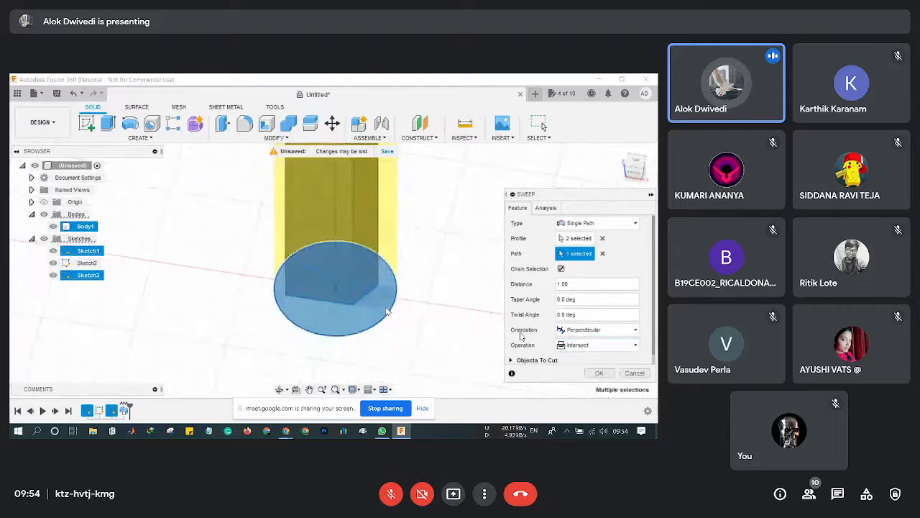
pyautogui.scroll(3, 381, 227)
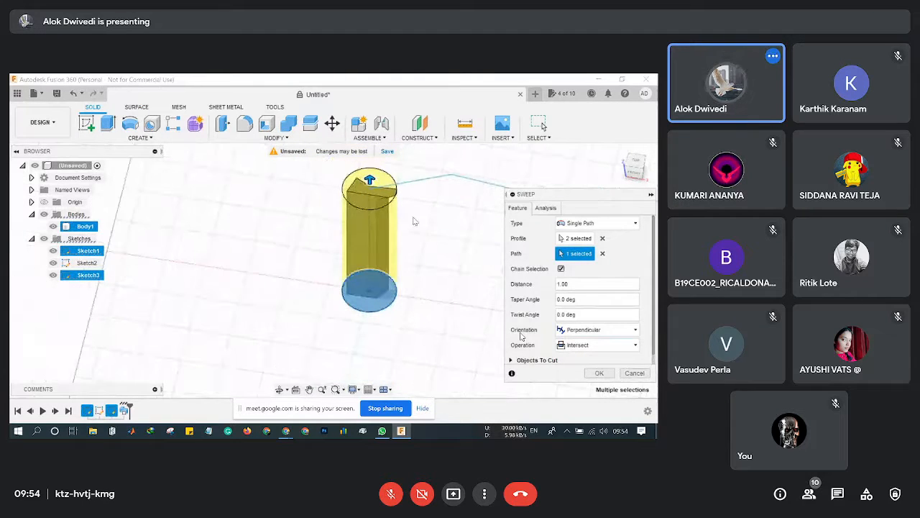
pyautogui.moveTo(410, 223); pyautogui.dragTo(285, 235, button='middle')
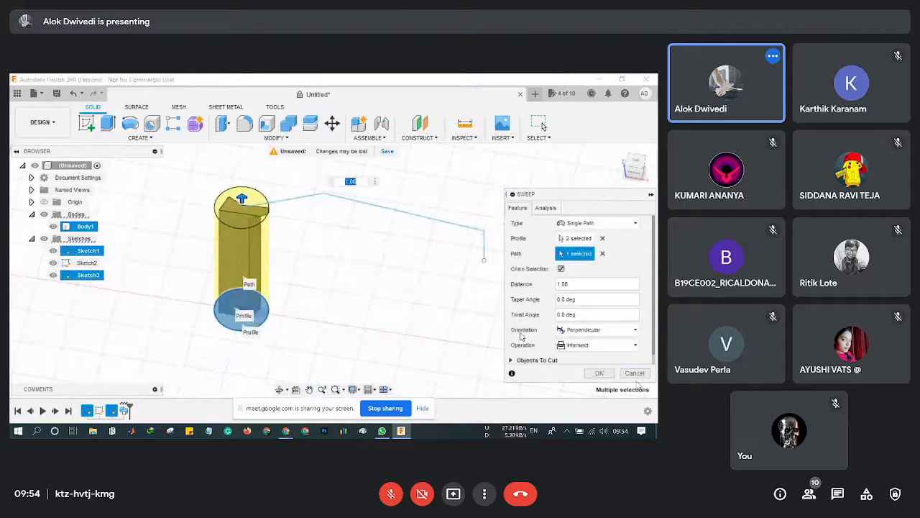
pyautogui.click(594, 374)
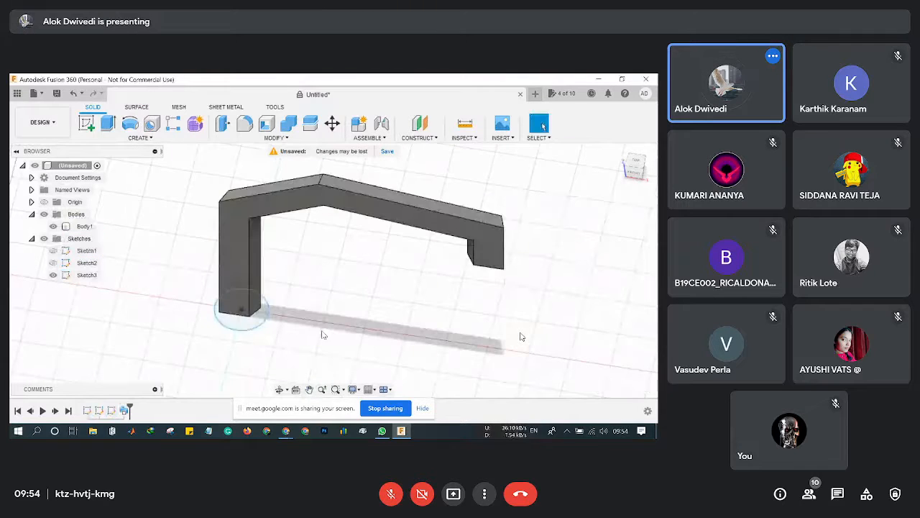
# Sweep the base circle along the bent line as an Intersect with the existing bar body.
pyautogui.click(238, 330)
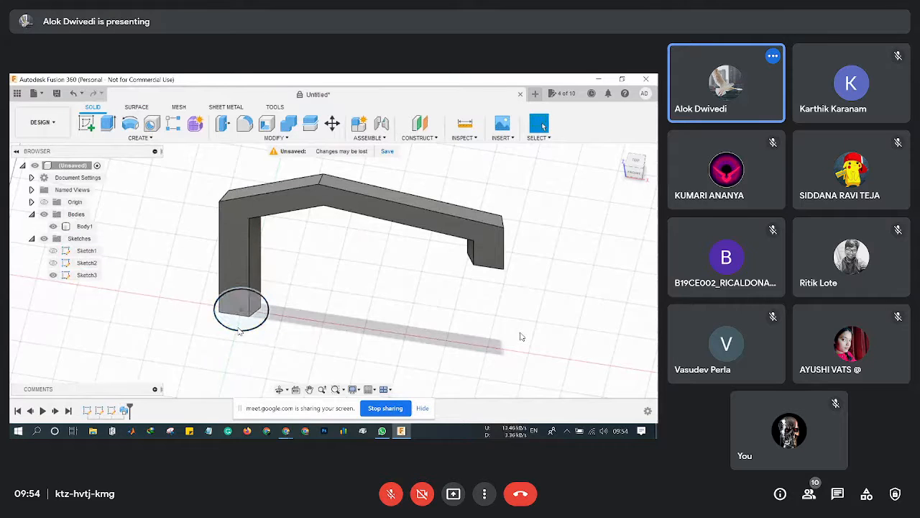
pyautogui.scroll(4, 244, 316)
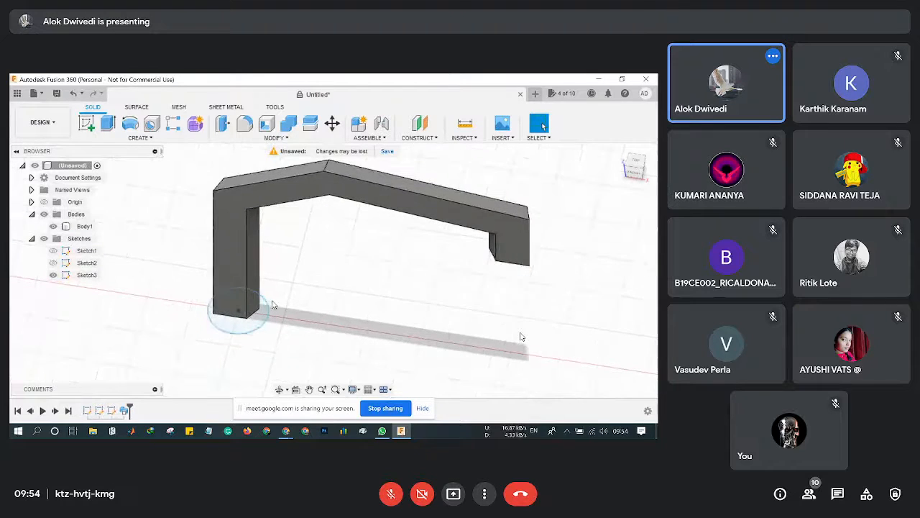
pyautogui.scroll(-3, 263, 304)
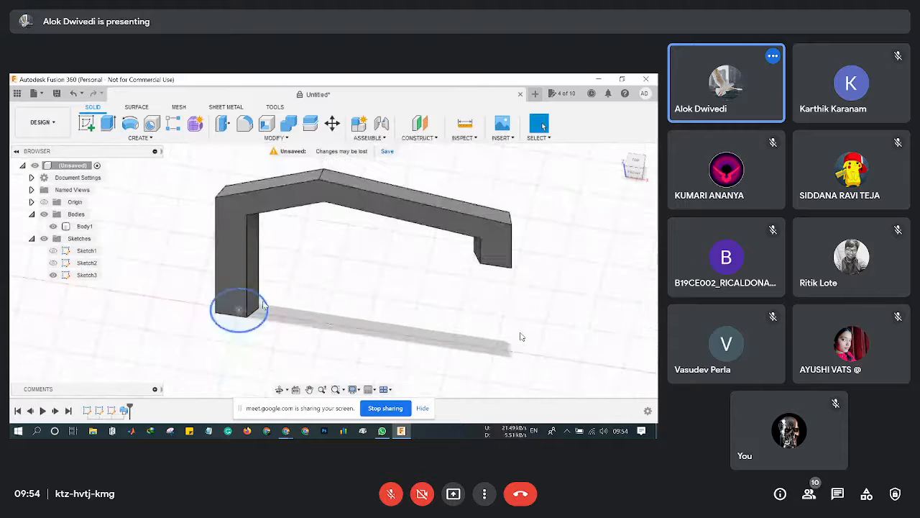
pyautogui.click(137, 138)
pyautogui.click(121, 152)
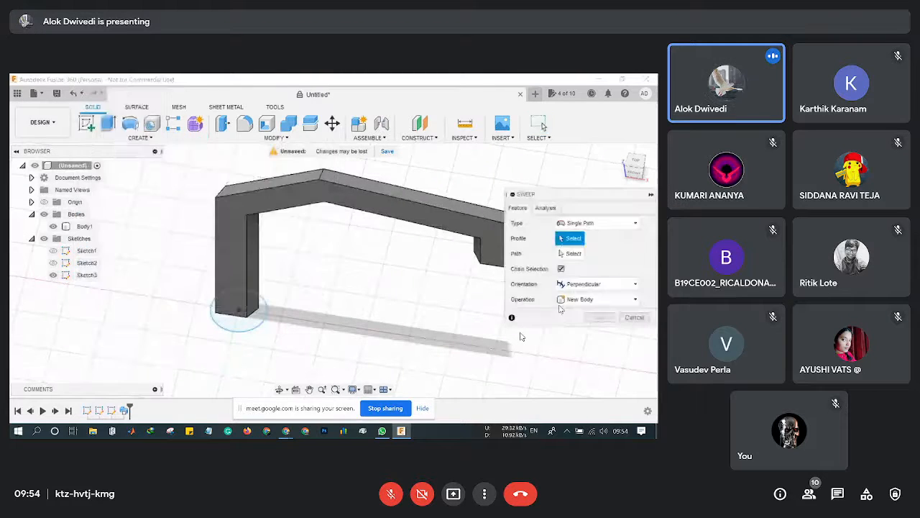
pyautogui.click(272, 316)
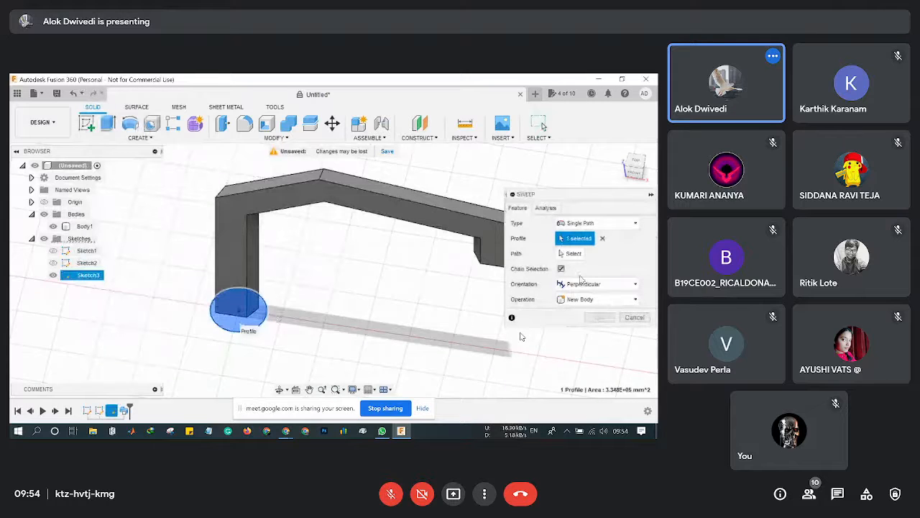
pyautogui.click(572, 253)
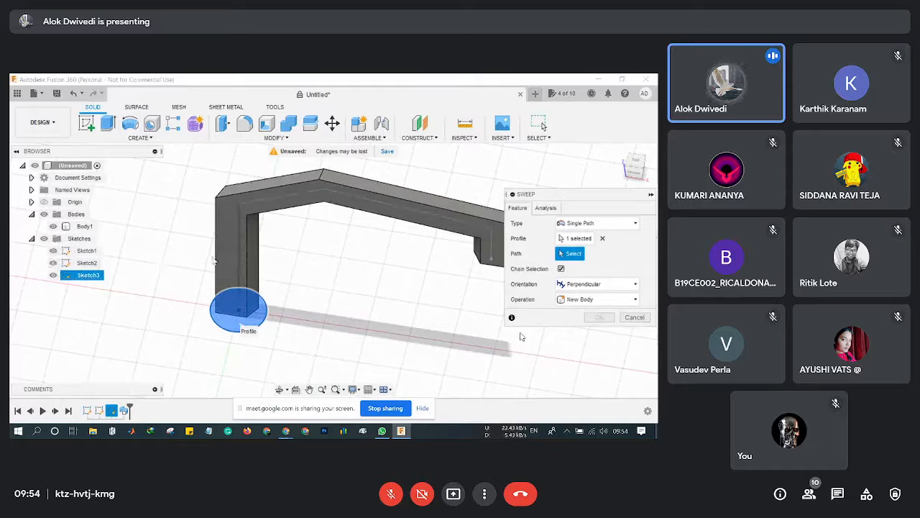
pyautogui.click(238, 244)
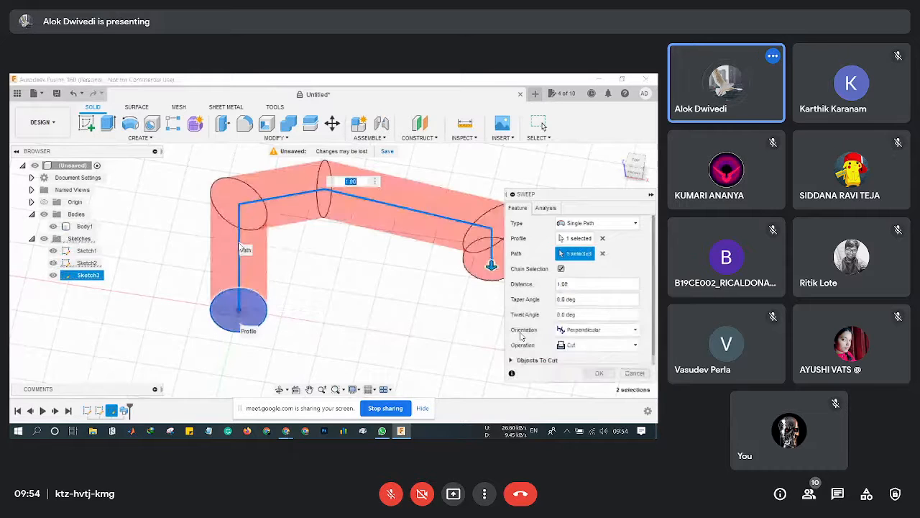
pyautogui.click(597, 346)
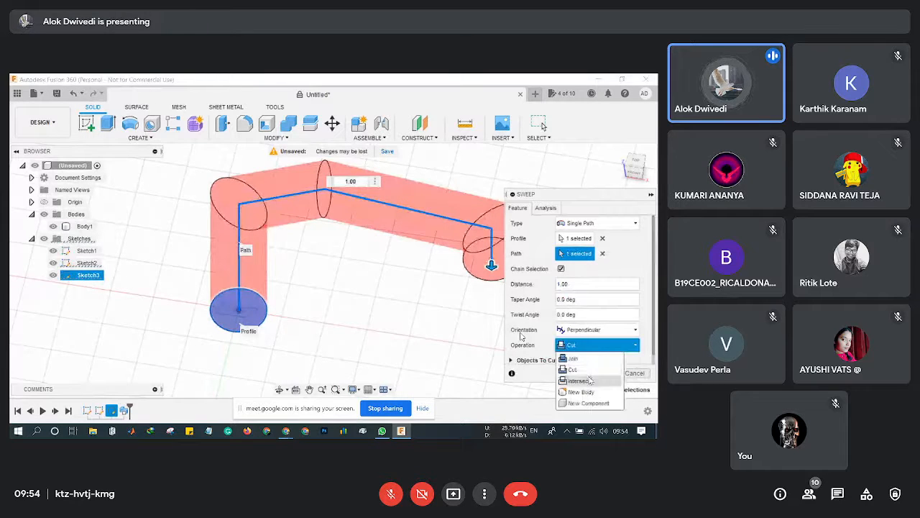
pyautogui.click(581, 381)
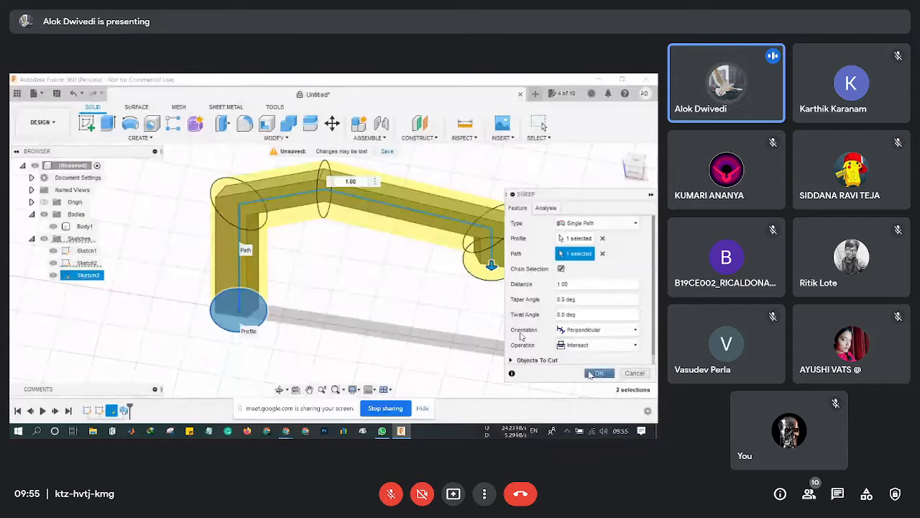
pyautogui.click(599, 373)
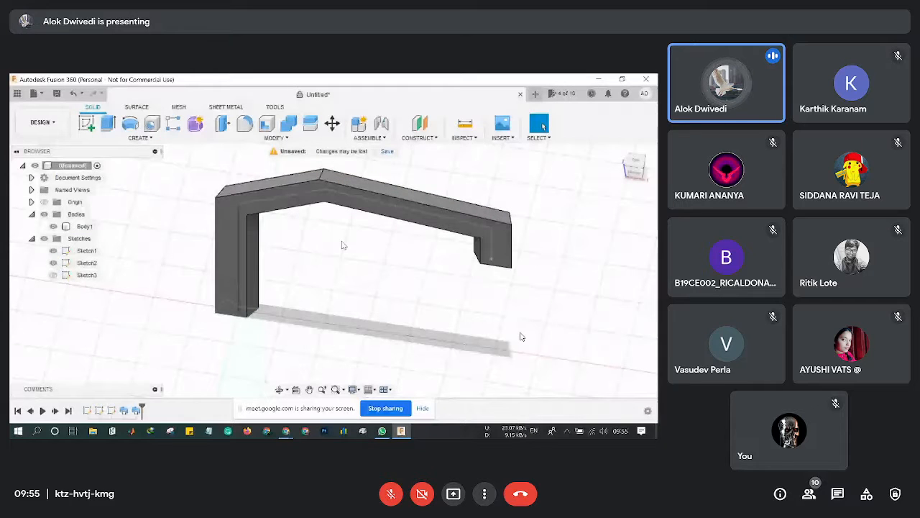
# Undo both sweeps, Body1 and Sketch3, leaving only Sketch1 and Sketch2.
pyautogui.hotkey('ctrl', 'z')
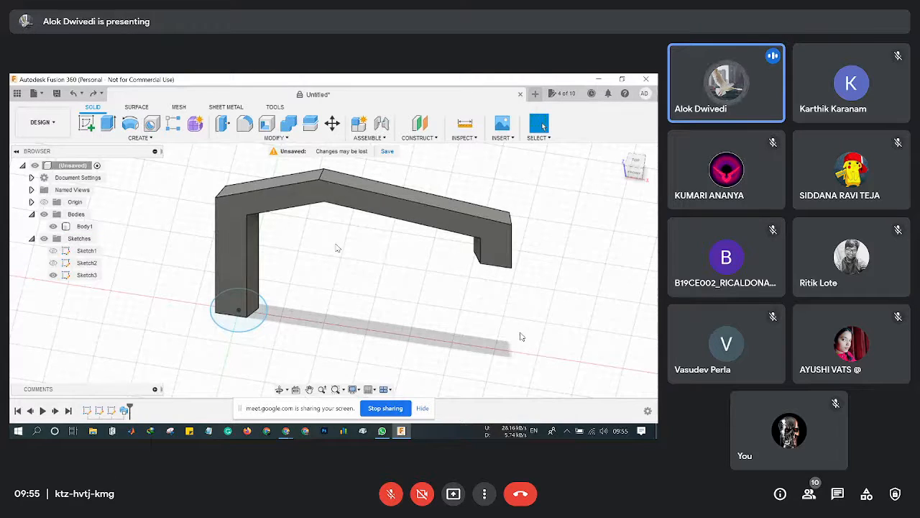
pyautogui.hotkey('ctrl', 'z')
pyautogui.hotkey('ctrl', 'z')
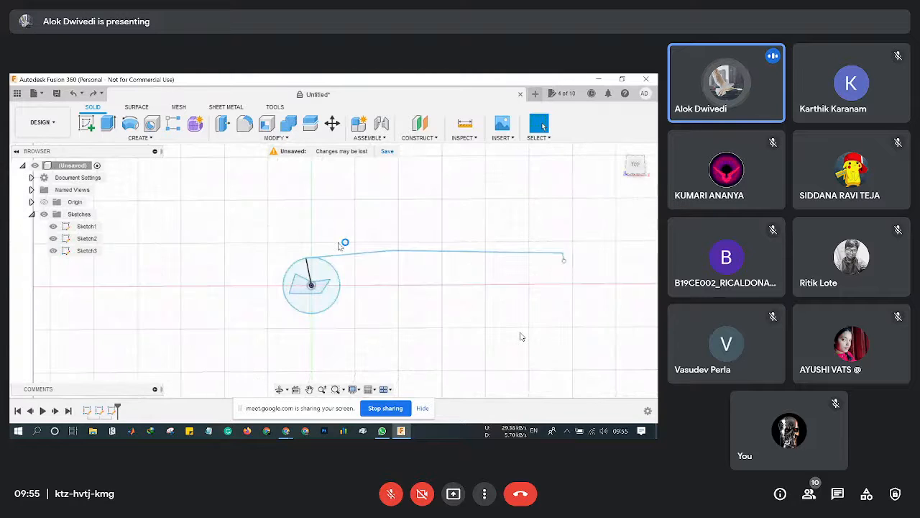
pyautogui.hotkey('ctrl', 'z')
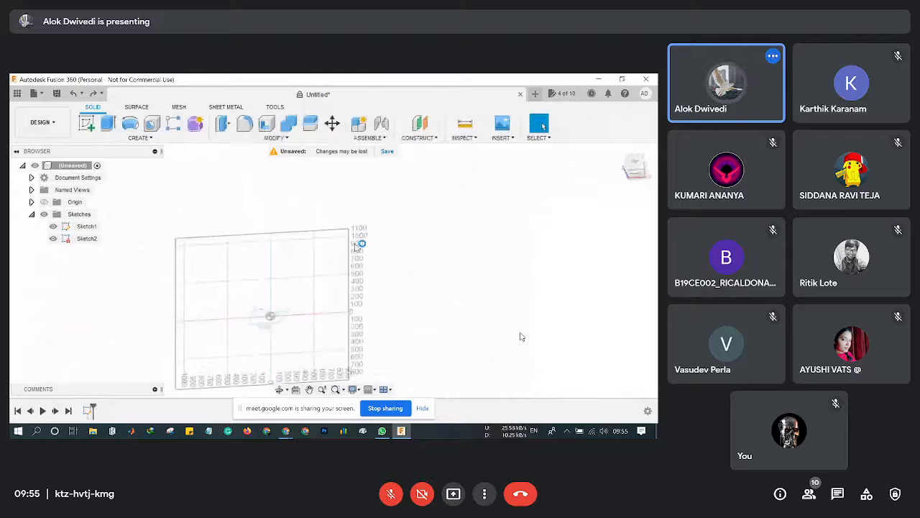
pyautogui.hotkey('ctrl', 'z')
pyautogui.hotkey('ctrl', 'z')
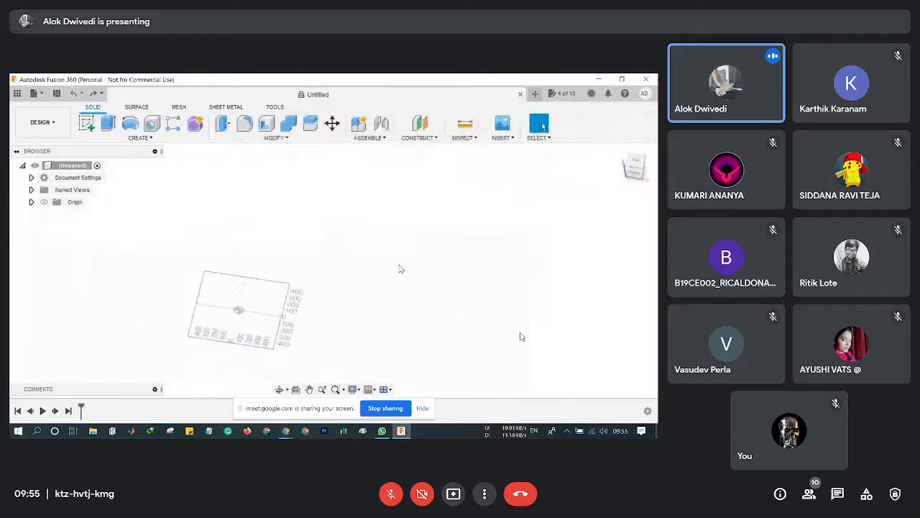
# Show the Solid Create dropdown to see the Loft feature's description.
pyautogui.click(133, 138)
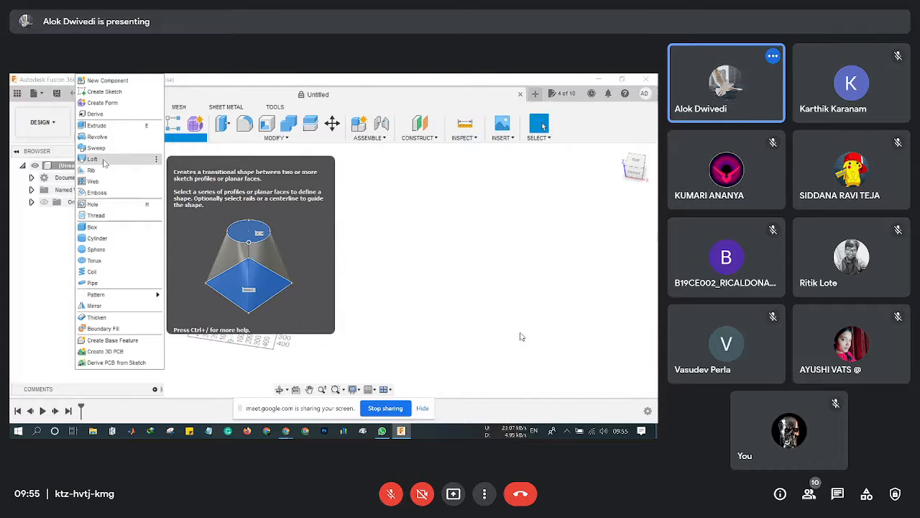
# Start a loft, cancel it with no profiles chosen, and recentre the grid view.
pyautogui.click(93, 159)
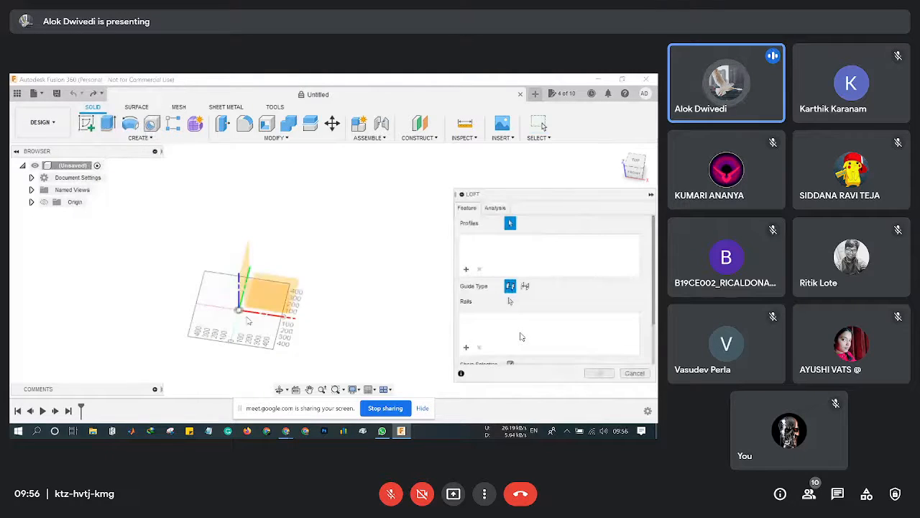
pyautogui.click(640, 374)
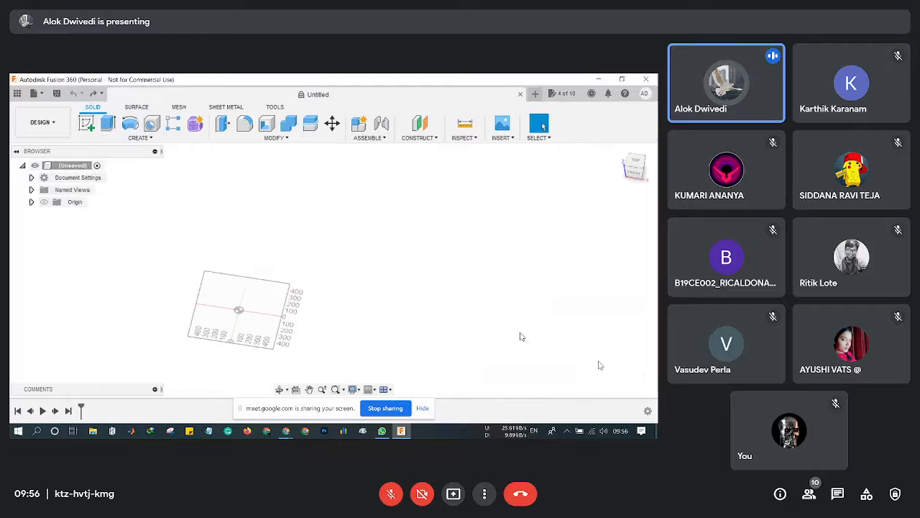
pyautogui.scroll(3, 237, 315)
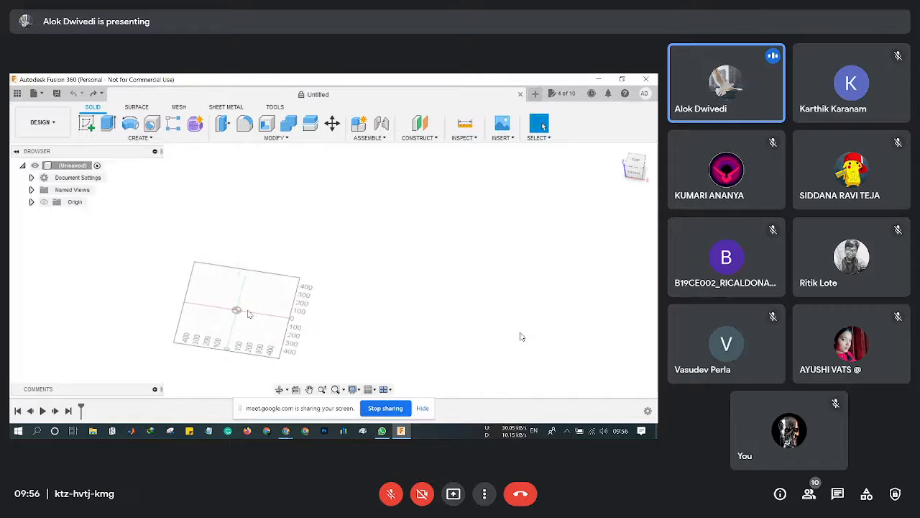
pyautogui.scroll(1, 238, 315)
pyautogui.moveTo(225, 334); pyautogui.dragTo(312, 322, button='middle')
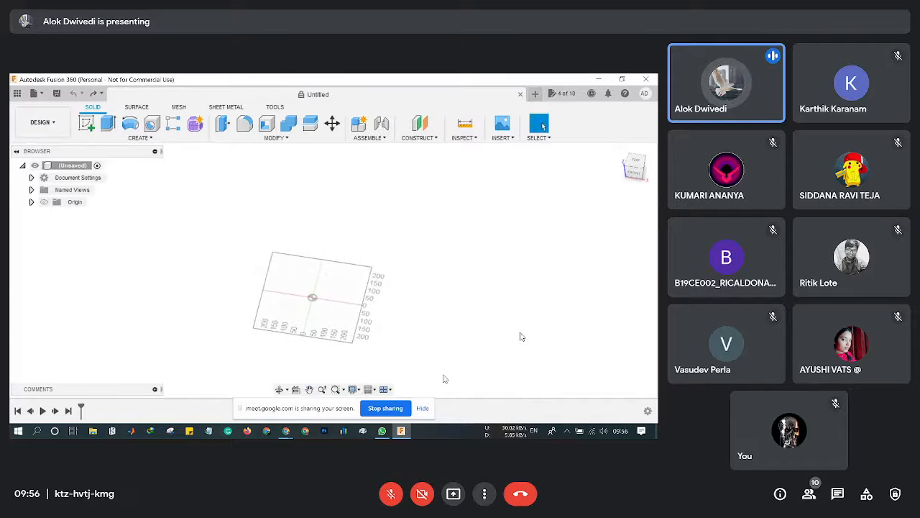
pyautogui.moveTo(445, 371); pyautogui.dragTo(455, 341, button='middle')
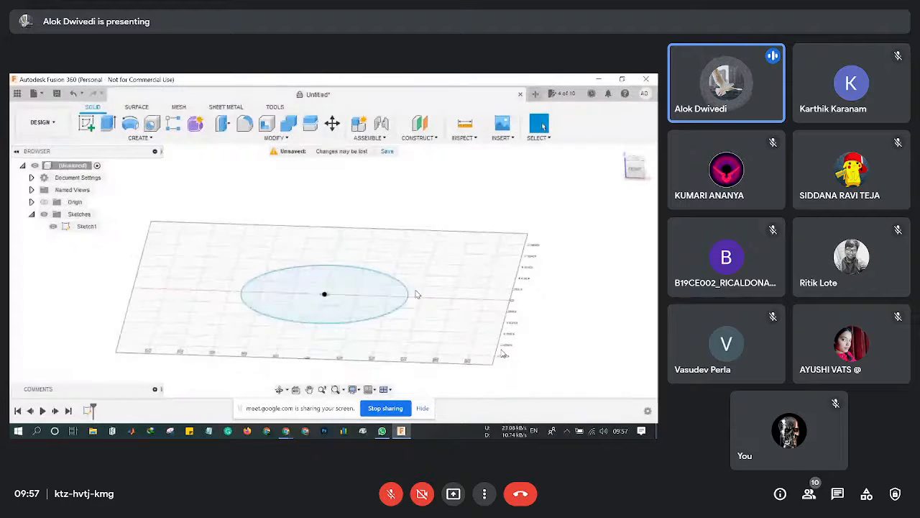
# Select the Sketch1 circle profile and bring up the Construct options.
pyautogui.click(308, 301)
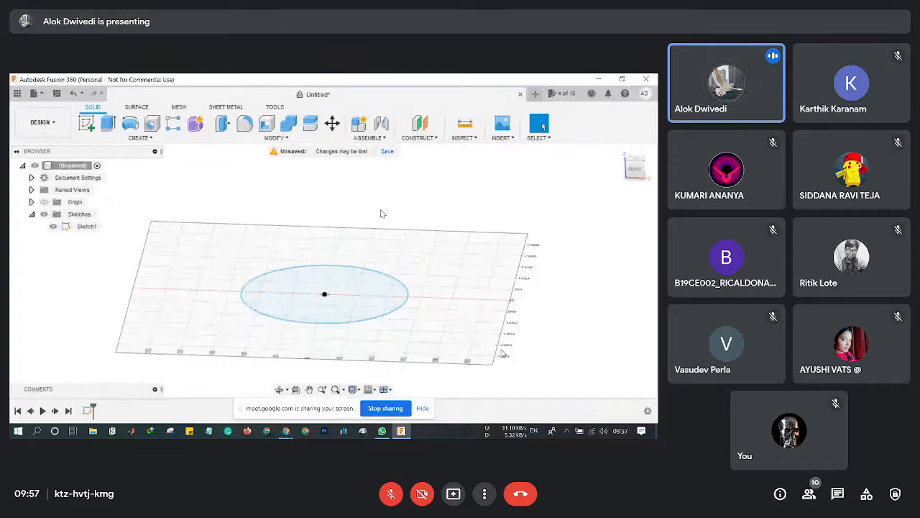
pyautogui.click(419, 138)
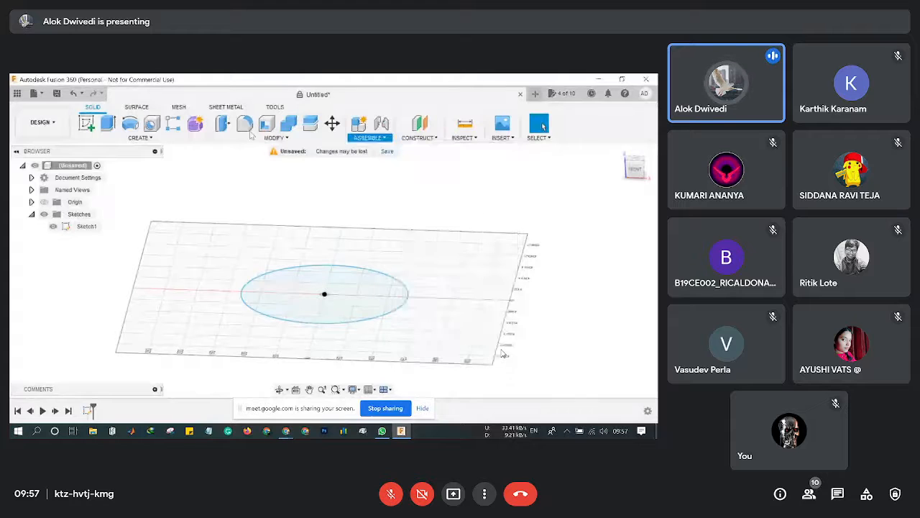
# Start an Offset Plane construction plane from the circle sketch's ground plane.
pyautogui.click(274, 137)
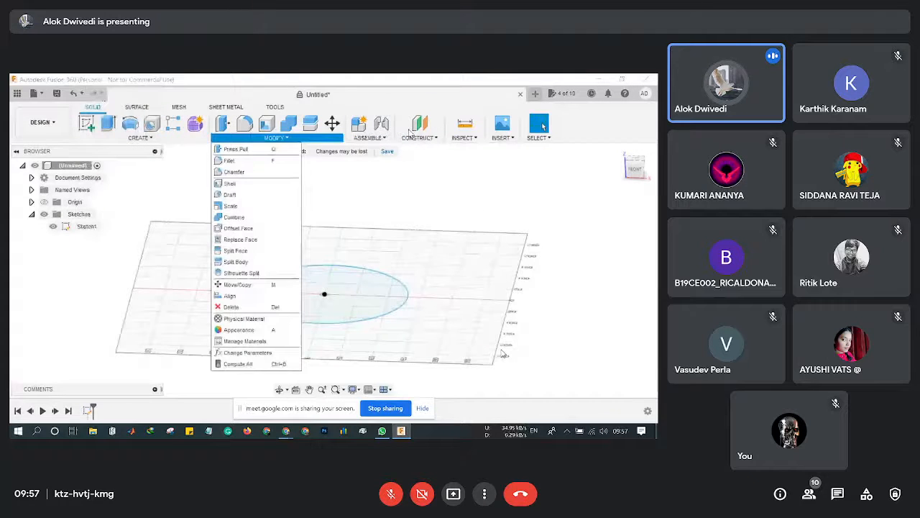
pyautogui.click(420, 138)
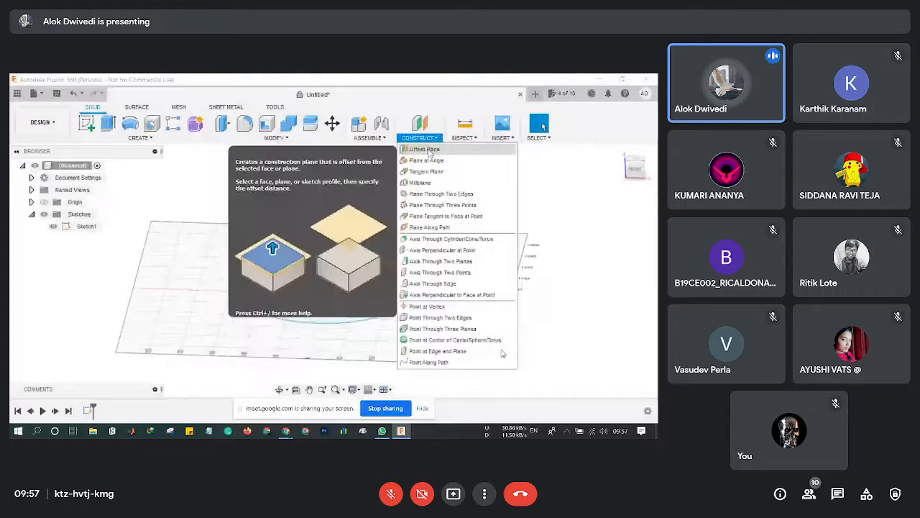
pyautogui.click(426, 150)
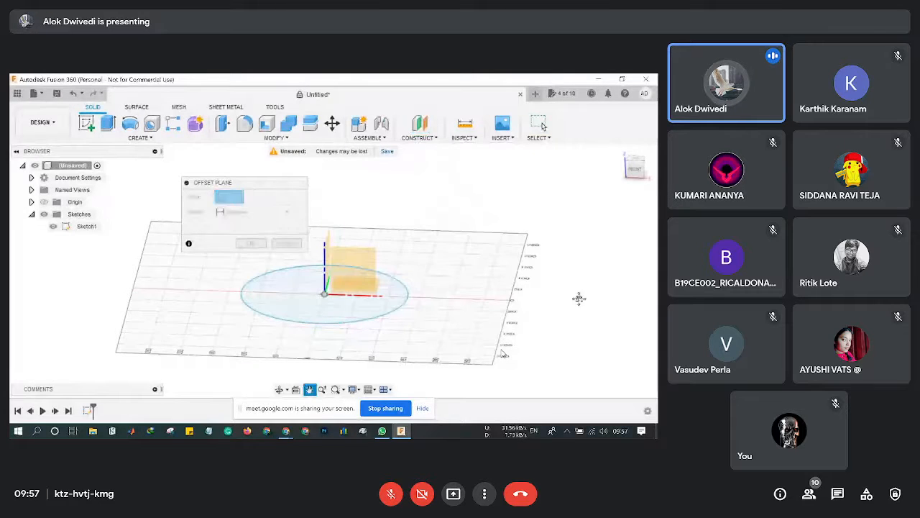
pyautogui.moveTo(578, 298); pyautogui.dragTo(511, 323, button='middle')
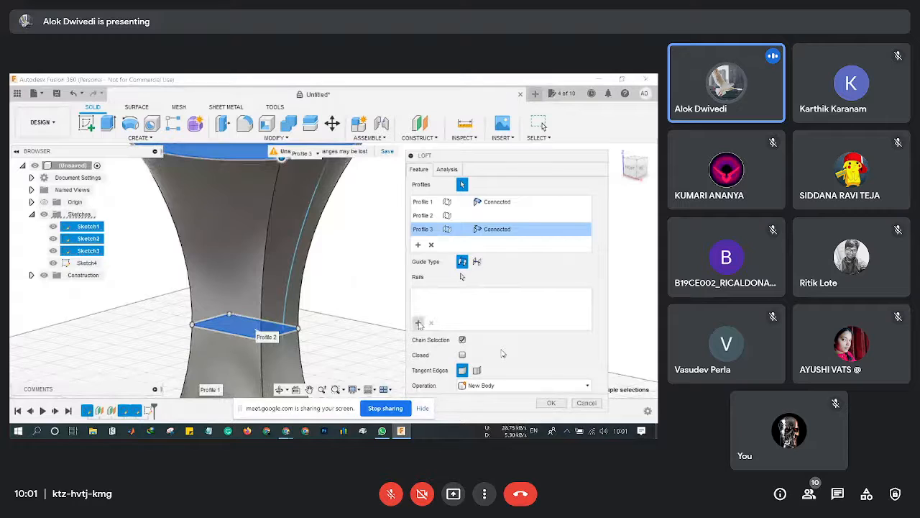
# Inspect the hourglass loft preview from below and the side, then cancel the loft.
pyautogui.click(418, 323)
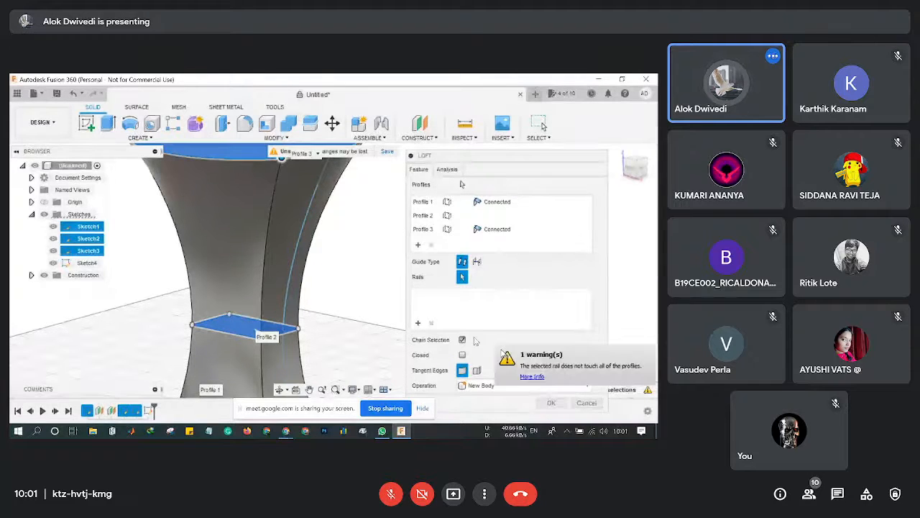
pyautogui.scroll(-2, 302, 263)
pyautogui.moveTo(304, 257); pyautogui.dragTo(301, 299, button='middle')
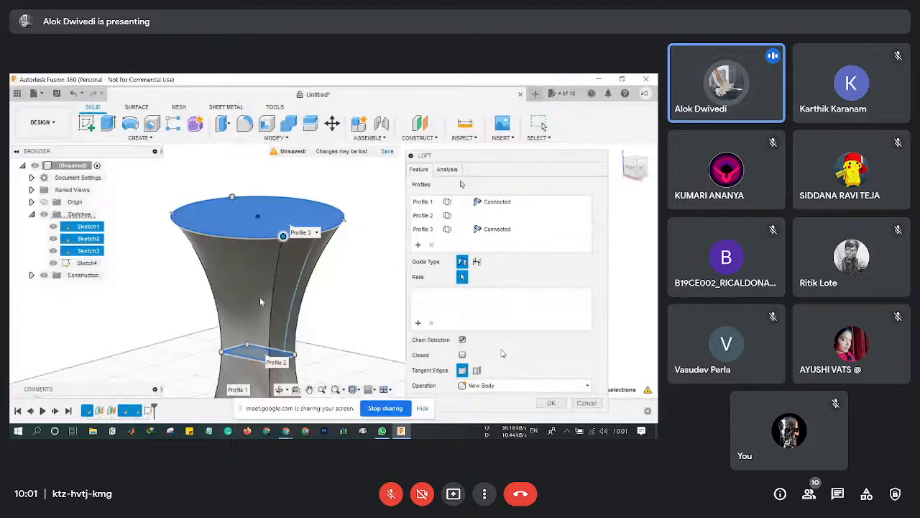
pyautogui.keyDown('shift'); pyautogui.moveTo(260, 297); pyautogui.dragTo(297, 361, button='middle'); pyautogui.keyUp('shift')
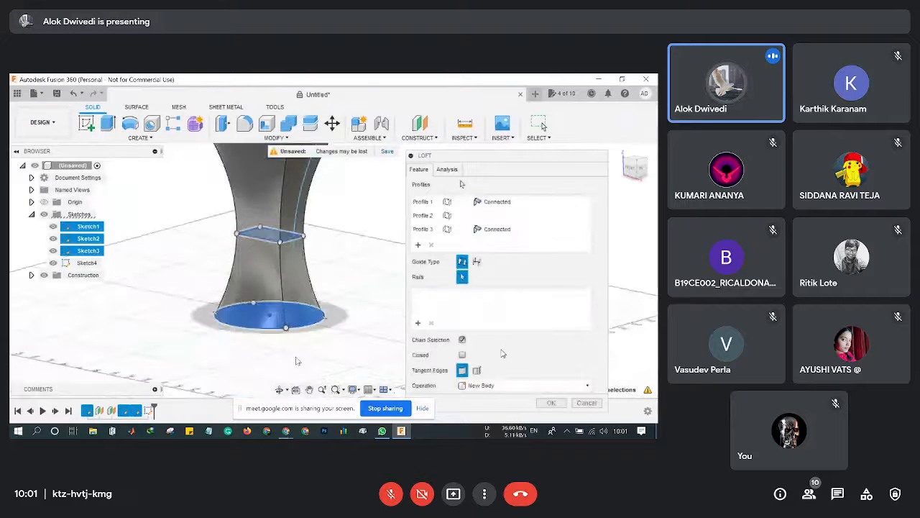
pyautogui.scroll(4, 319, 314)
pyautogui.scroll(2, 320, 314)
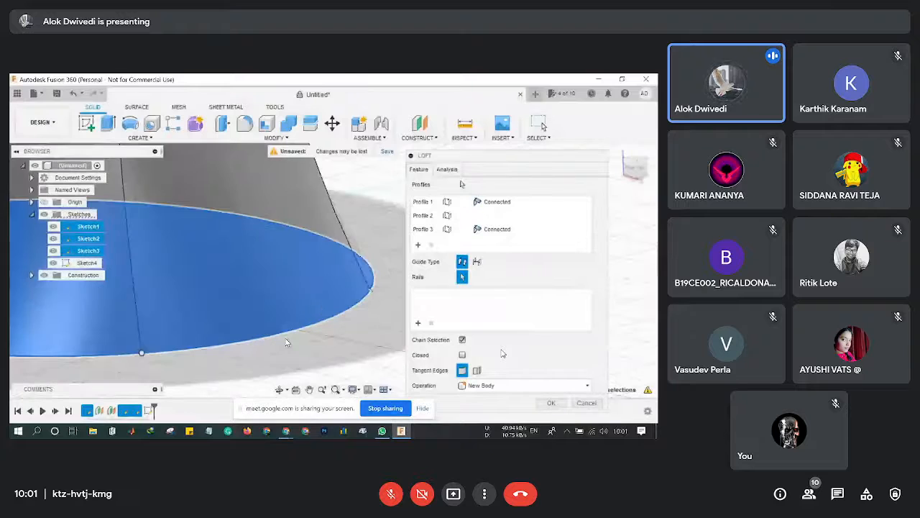
pyautogui.scroll(2, 282, 332)
pyautogui.scroll(-4, 281, 328)
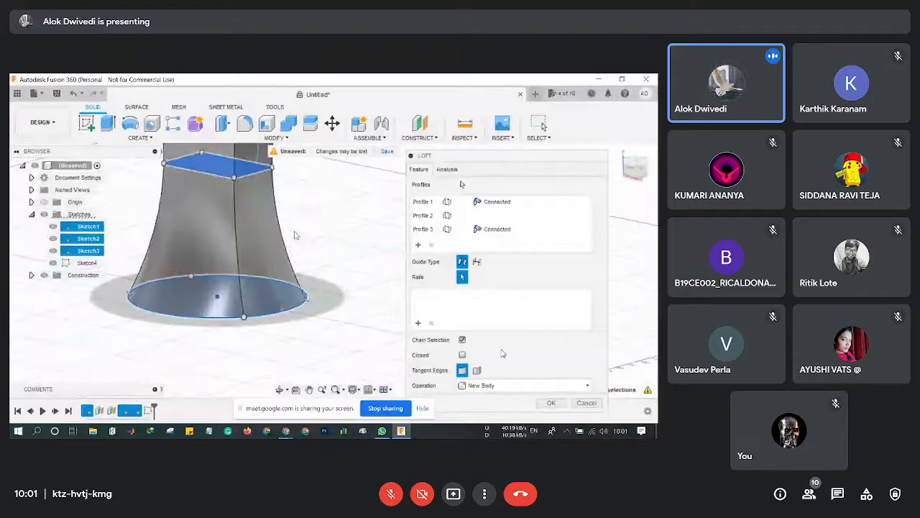
pyautogui.keyDown('shift'); pyautogui.moveTo(282, 328); pyautogui.dragTo(285, 287, button='middle'); pyautogui.keyUp('shift')
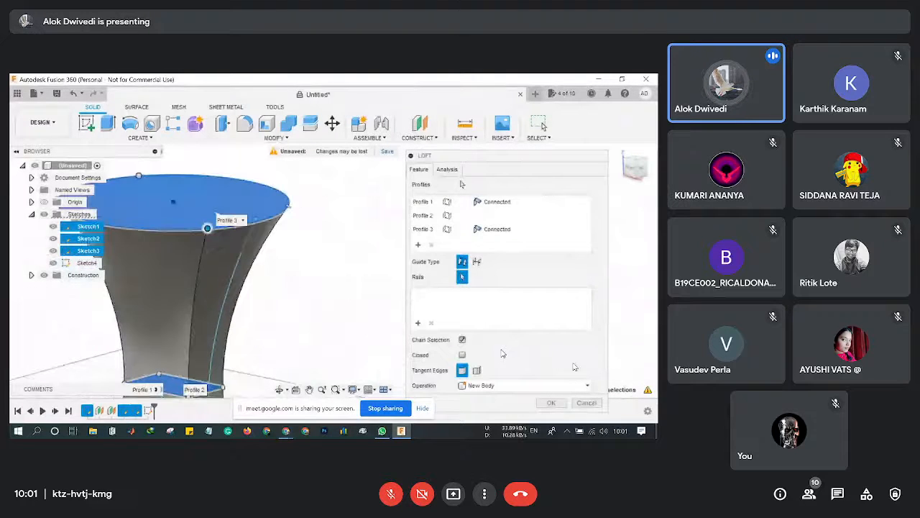
pyautogui.click(587, 403)
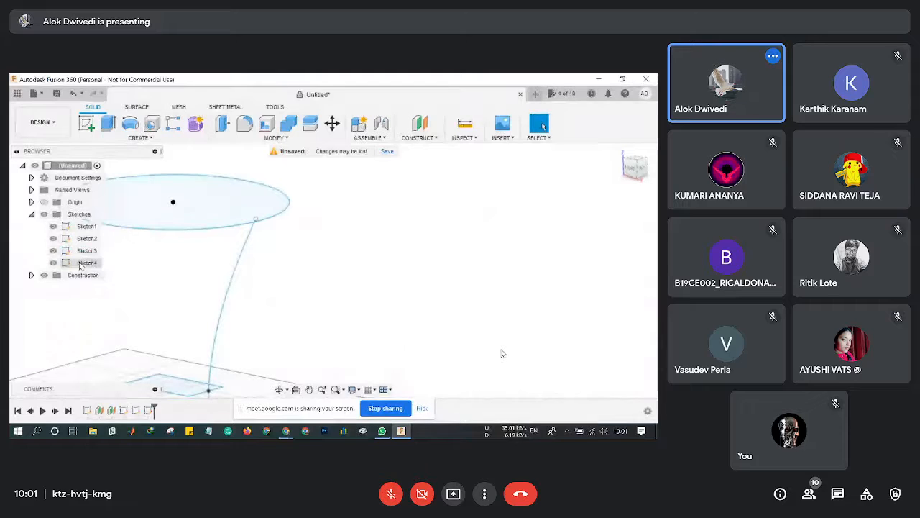
# Open Sketch4 for editing from the Browser.
pyautogui.rightClick(82, 264)
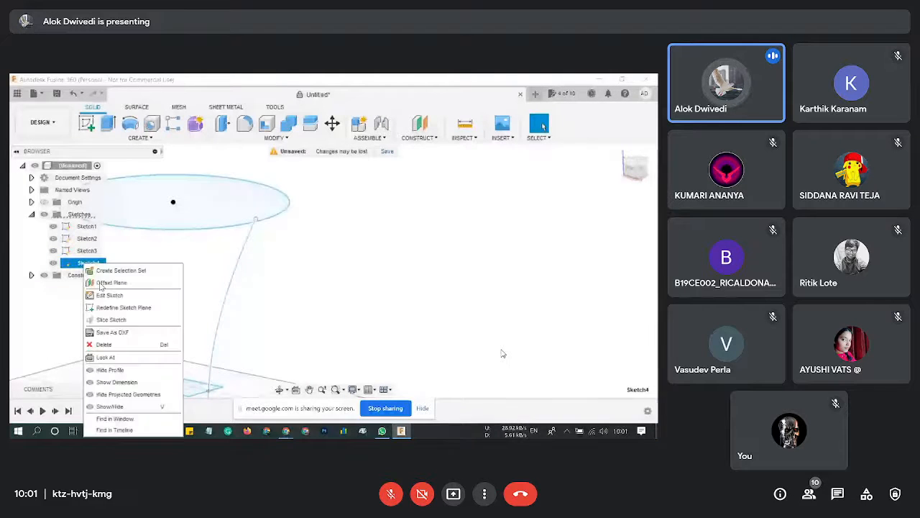
pyautogui.click(72, 263)
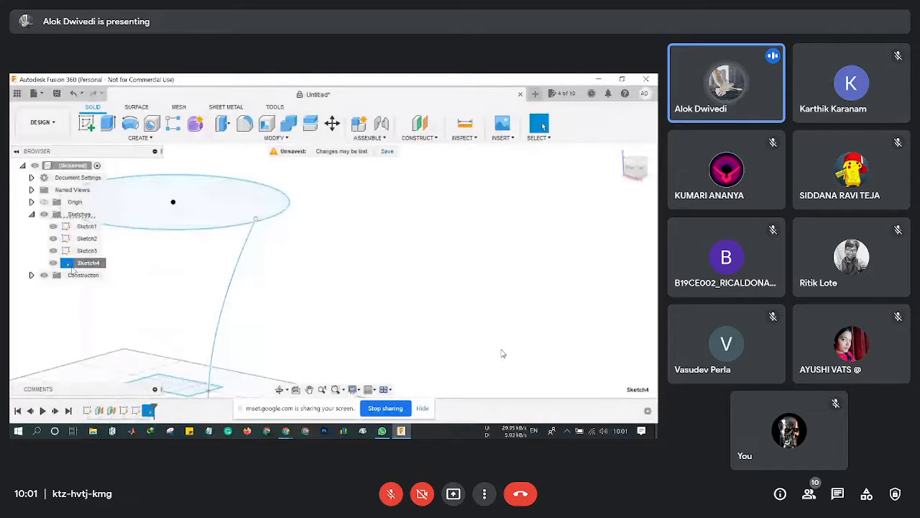
pyautogui.rightClick(78, 264)
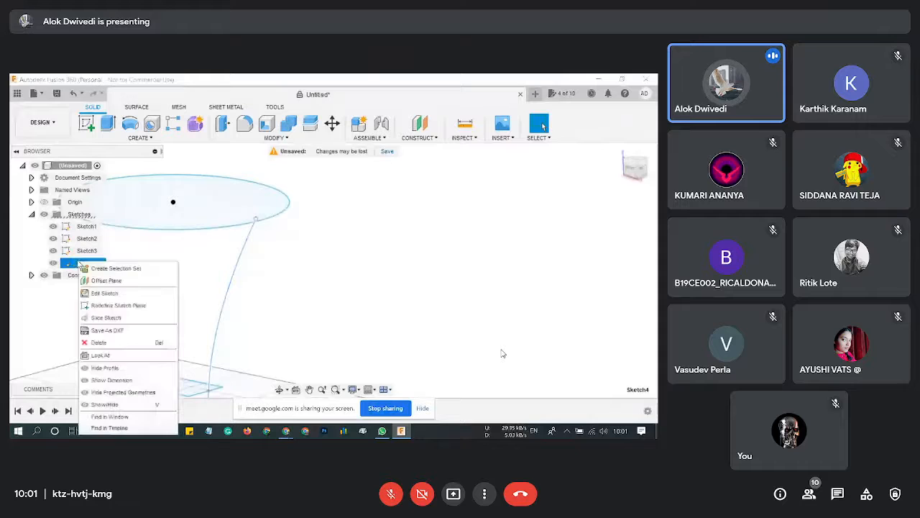
pyautogui.click(106, 294)
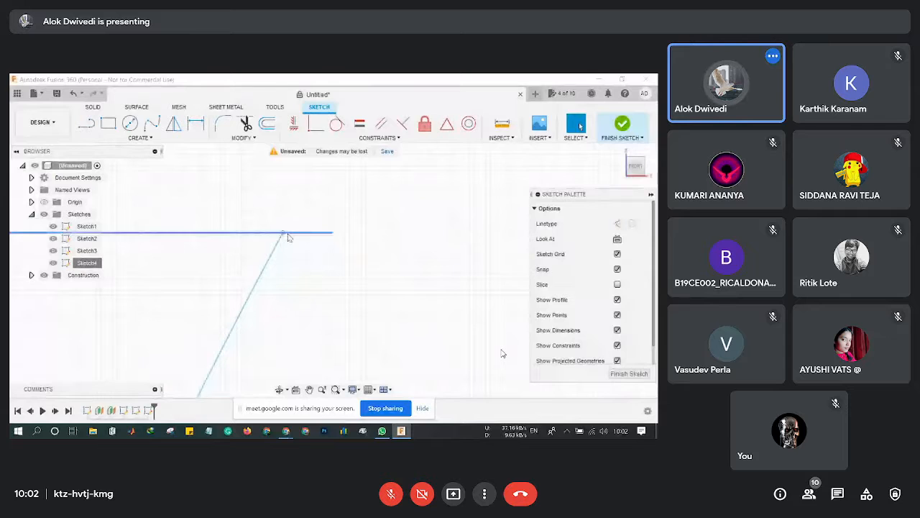
# Move the guide line's top endpoint right and try constraining the spline's top point.
pyautogui.moveTo(288, 237); pyautogui.dragTo(331, 239)
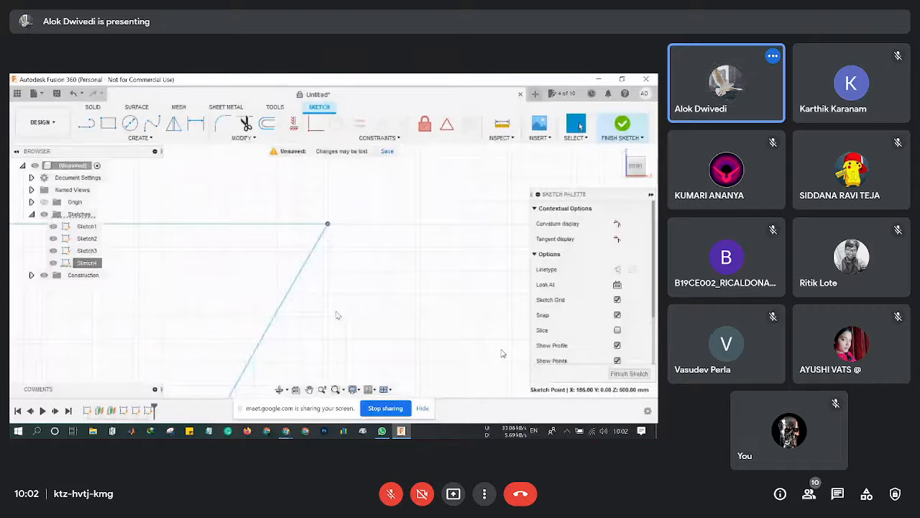
pyautogui.scroll(1, 338, 315)
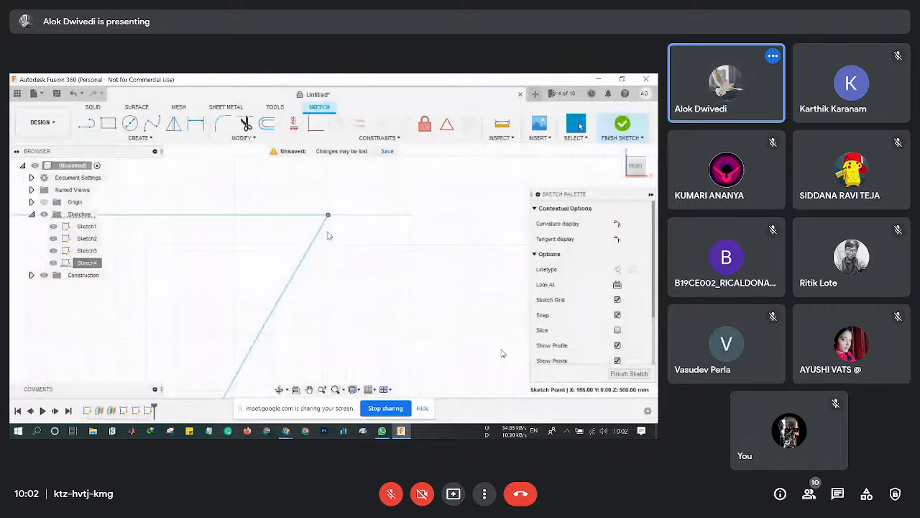
pyautogui.click(282, 217)
pyautogui.click(364, 228)
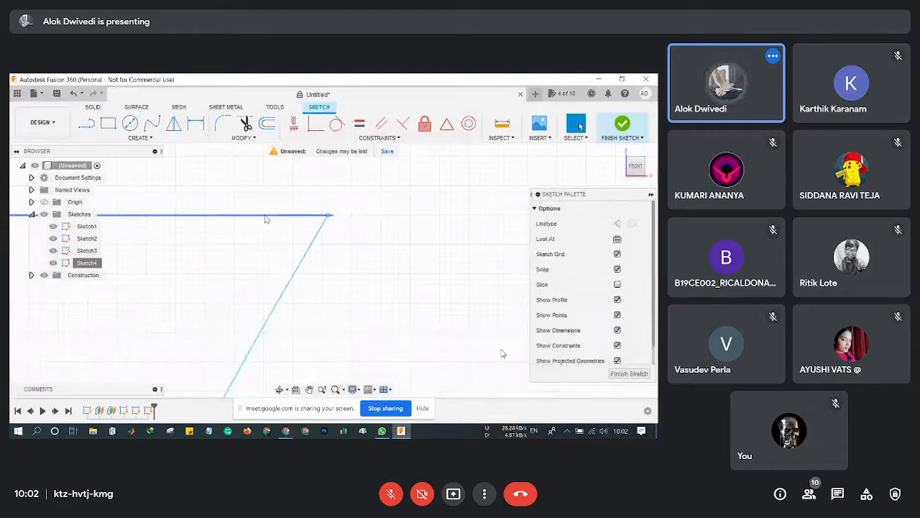
pyautogui.click(301, 215)
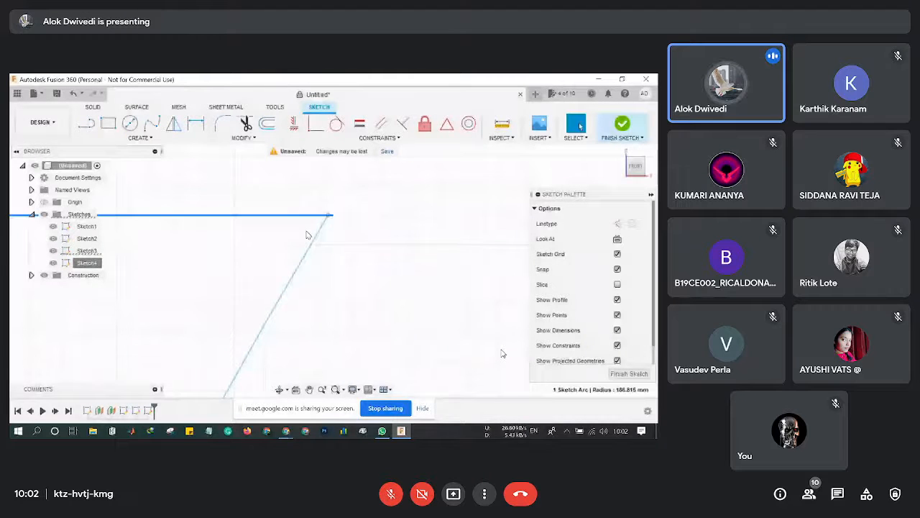
pyautogui.click(310, 238)
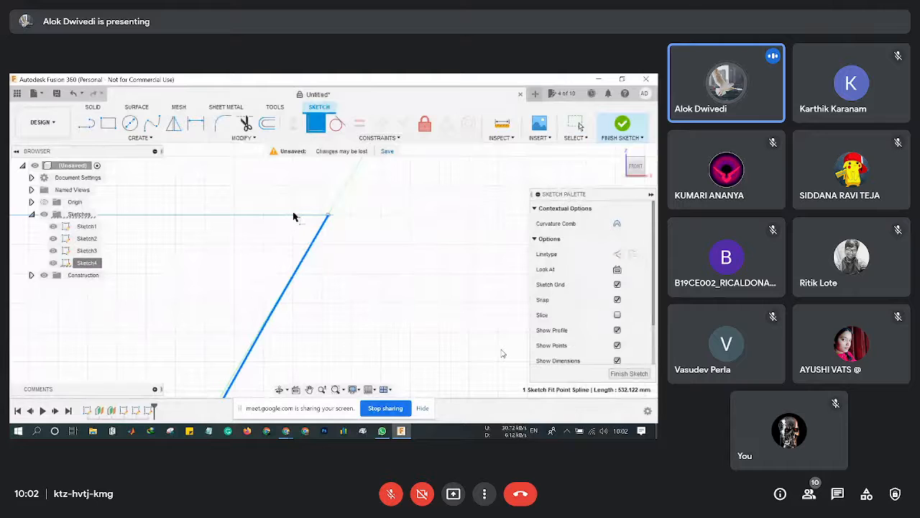
pyautogui.scroll(2, 343, 269)
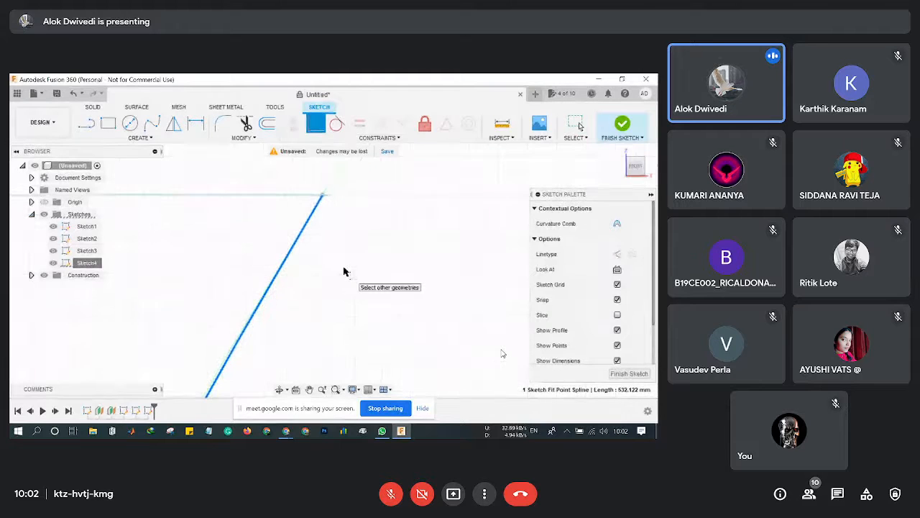
pyautogui.click(402, 278)
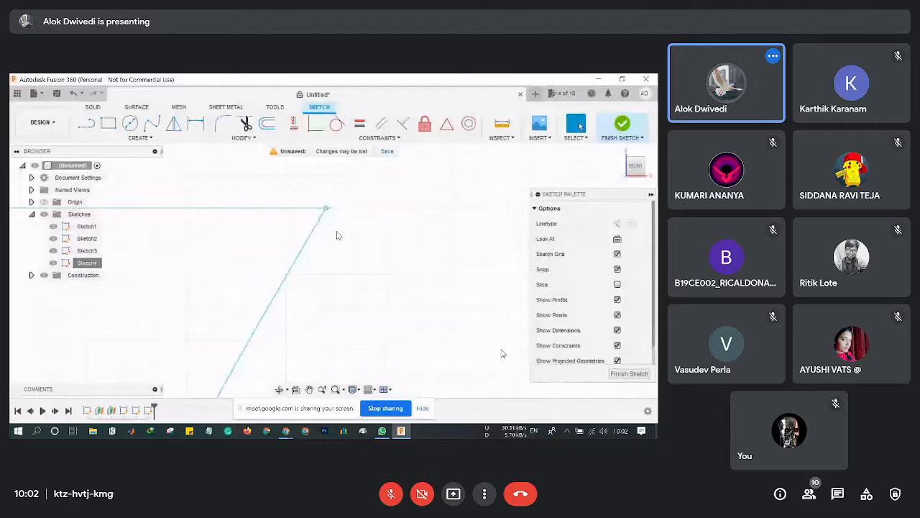
pyautogui.click(315, 124)
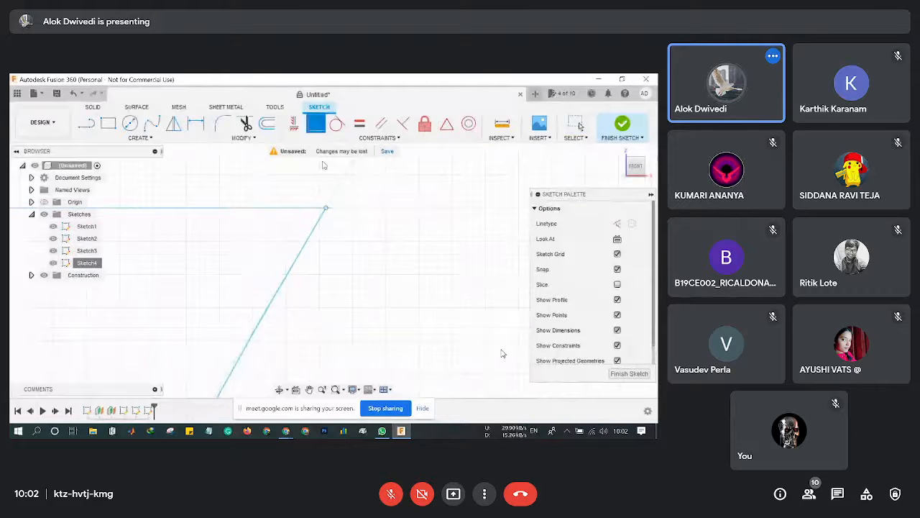
pyautogui.click(319, 208)
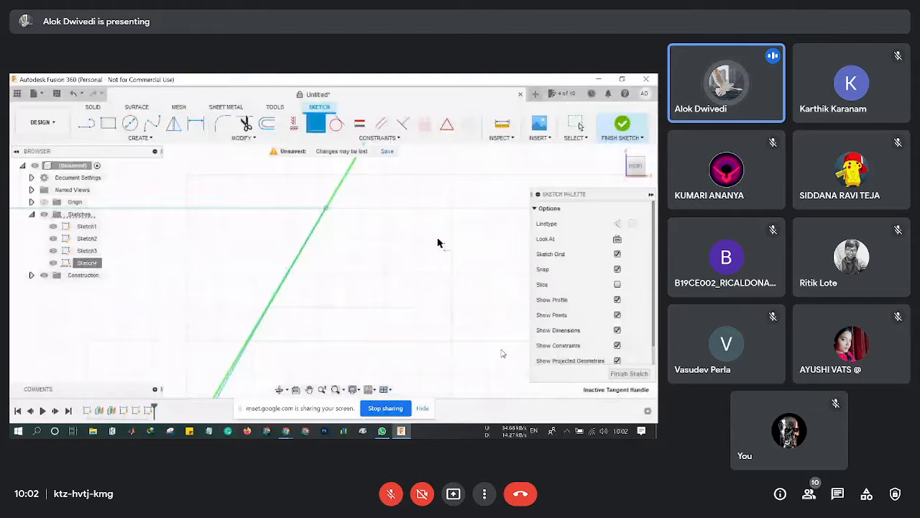
pyautogui.moveTo(638, 169); pyautogui.dragTo(630, 171)
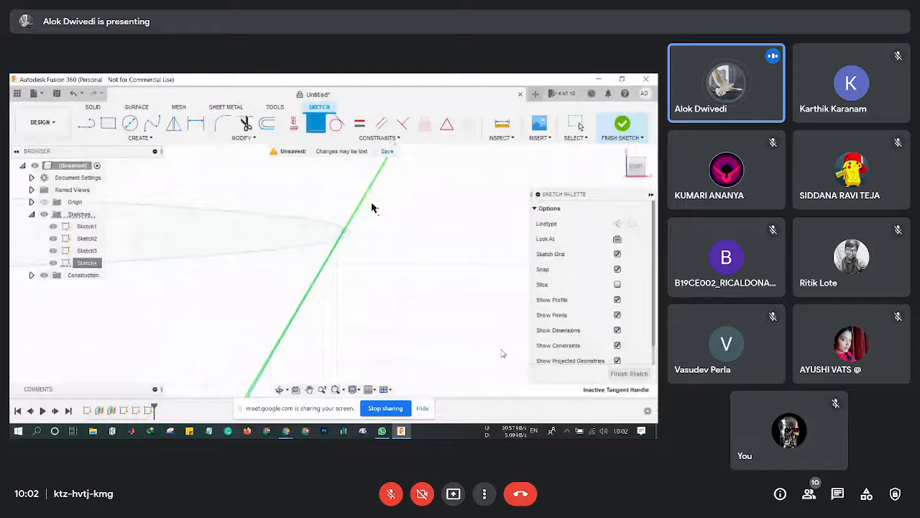
pyautogui.scroll(3, 371, 205)
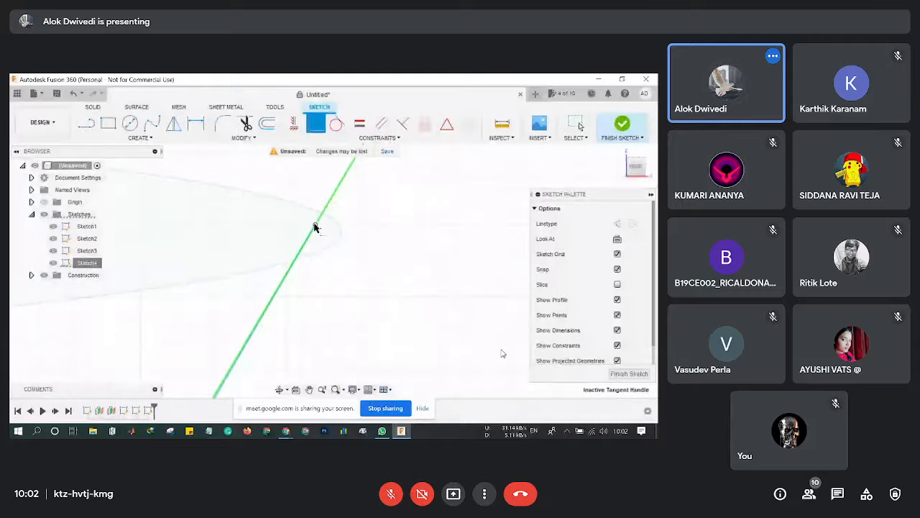
pyautogui.click(315, 225)
pyautogui.press('Escape')
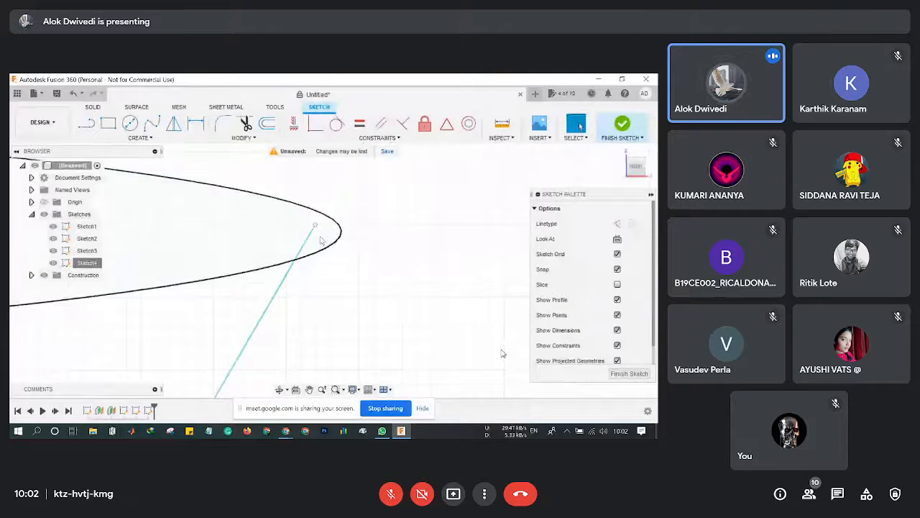
# Drag the spline's endpoint out onto the top ellipse and reframe the whole curve.
pyautogui.moveTo(315, 228); pyautogui.dragTo(340, 236)
pyautogui.scroll(4, 342, 249)
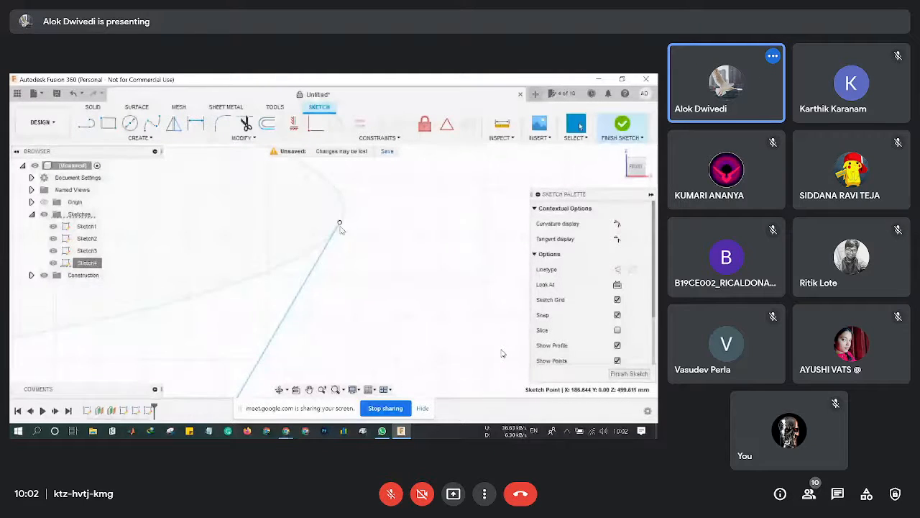
pyautogui.scroll(-2, 340, 244)
pyautogui.keyDown('shift'); pyautogui.moveTo(341, 247); pyautogui.dragTo(402, 240, button='middle'); pyautogui.keyUp('shift')
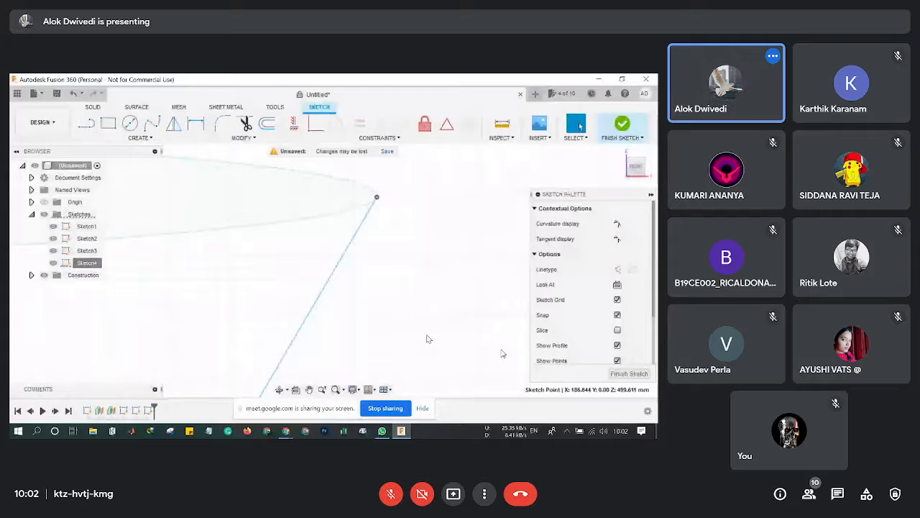
pyautogui.scroll(-1, 427, 338)
pyautogui.moveTo(338, 330)
pyautogui.mouseDown(button='middle')
pyautogui.moveTo(391, 267)
pyautogui.moveTo(388, 253)
pyautogui.mouseUp(button='middle')
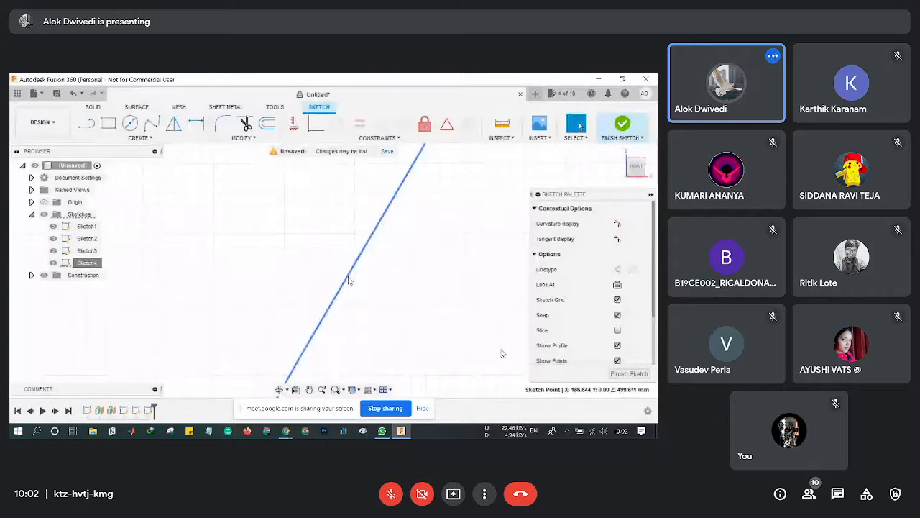
pyautogui.moveTo(635, 169)
pyautogui.mouseDown()
pyautogui.moveTo(637, 144)
pyautogui.moveTo(617, 175)
pyautogui.mouseUp()
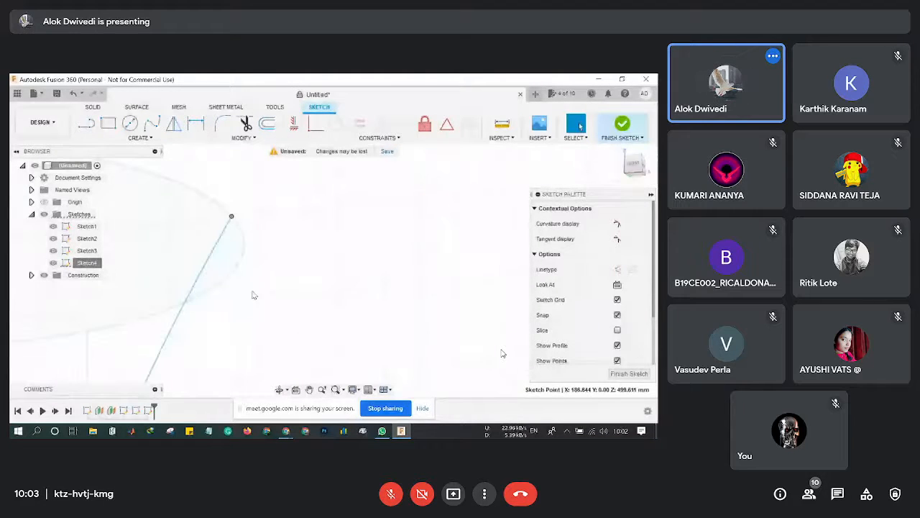
pyautogui.scroll(-5, 232, 340)
pyautogui.moveTo(232, 343); pyautogui.dragTo(248, 309, button='middle')
pyautogui.scroll(8, 252, 305)
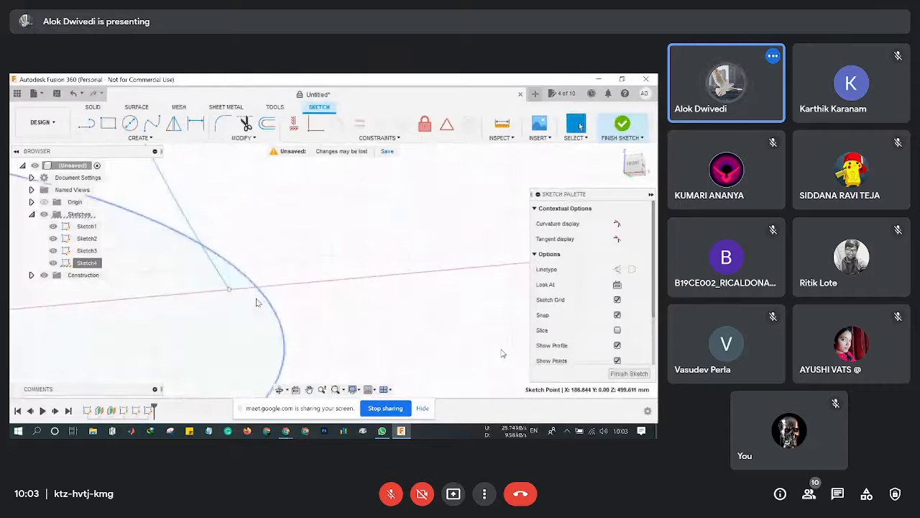
pyautogui.scroll(3, 254, 300)
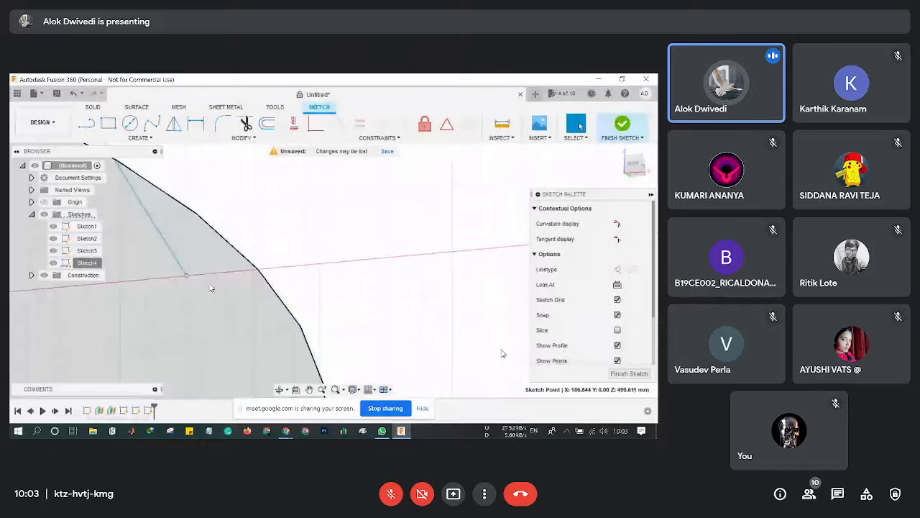
# Slide the line's endpoint along the red axis and pull the spline's top onto the top circle.
pyautogui.moveTo(193, 278); pyautogui.dragTo(258, 271)
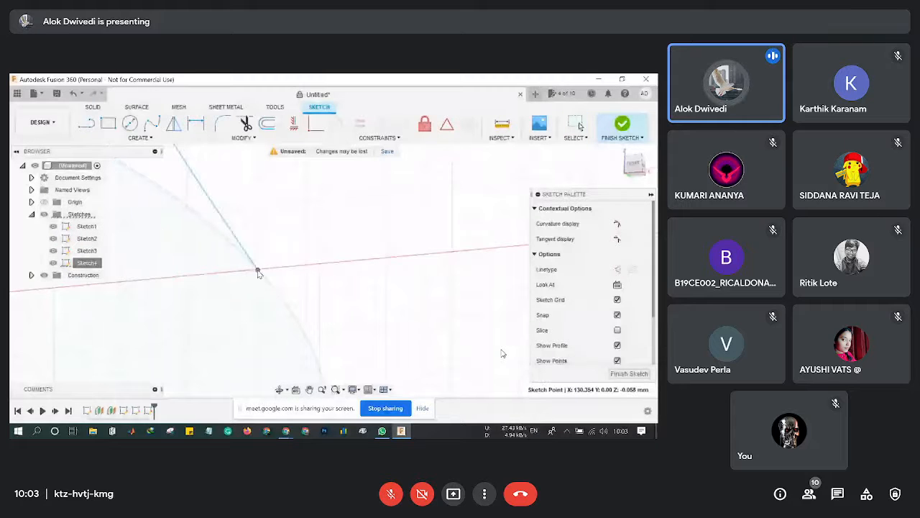
pyautogui.scroll(-3, 223, 305)
pyautogui.moveTo(302, 255); pyautogui.dragTo(453, 284, button='middle')
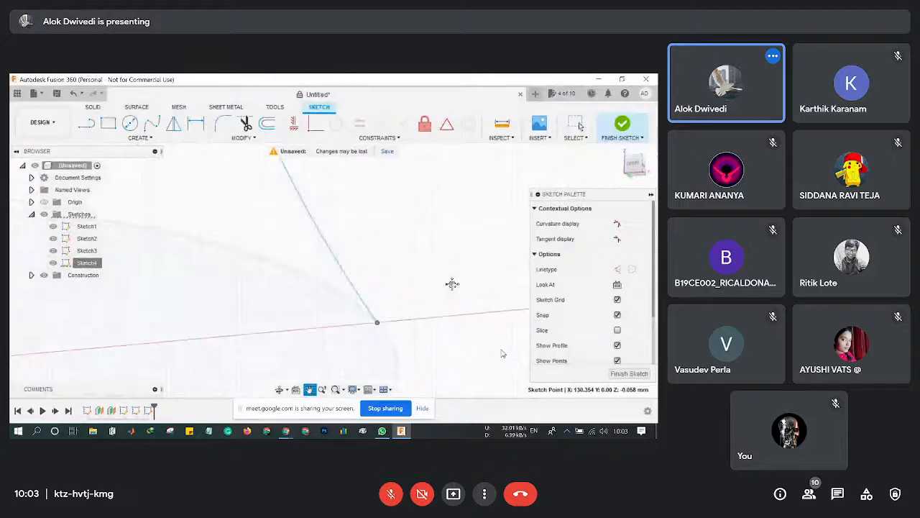
pyautogui.scroll(-8, 254, 274)
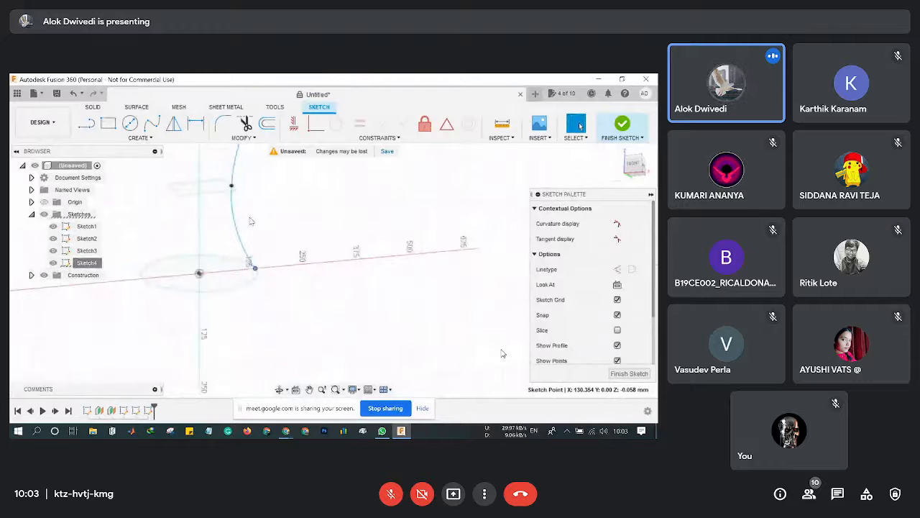
pyautogui.scroll(-1, 250, 221)
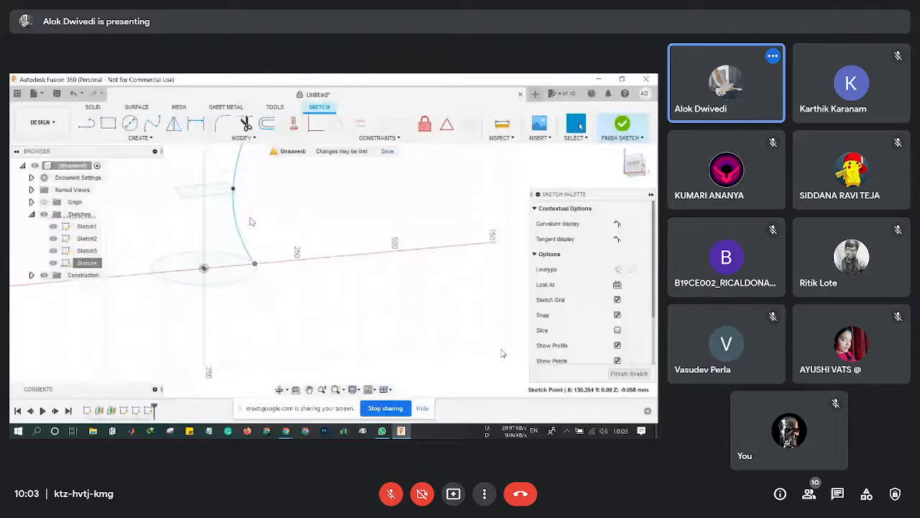
pyautogui.moveTo(251, 220); pyautogui.dragTo(279, 316, button='middle')
pyautogui.scroll(-2, 288, 230)
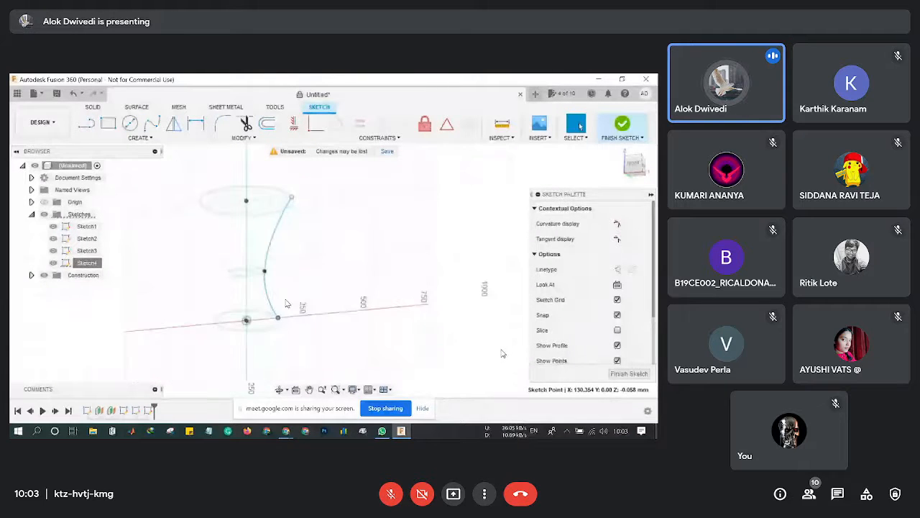
pyautogui.moveTo(293, 201); pyautogui.dragTo(294, 205)
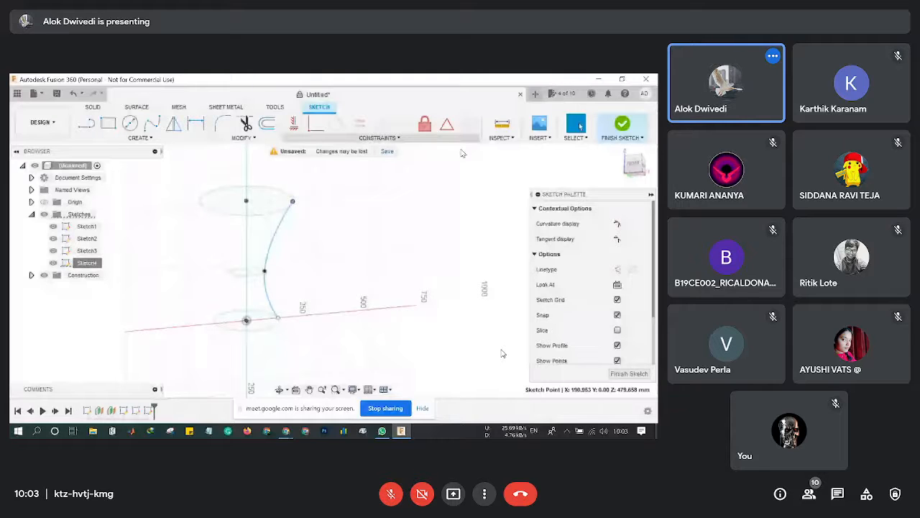
# Delete the curved spline, then delete Sketch4 entirely from the Browser.
pyautogui.click(277, 233)
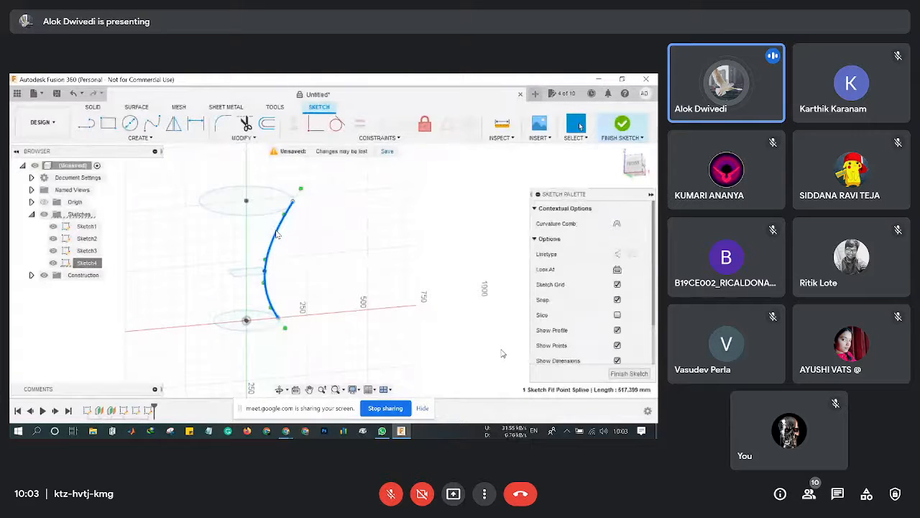
pyautogui.press('Delete')
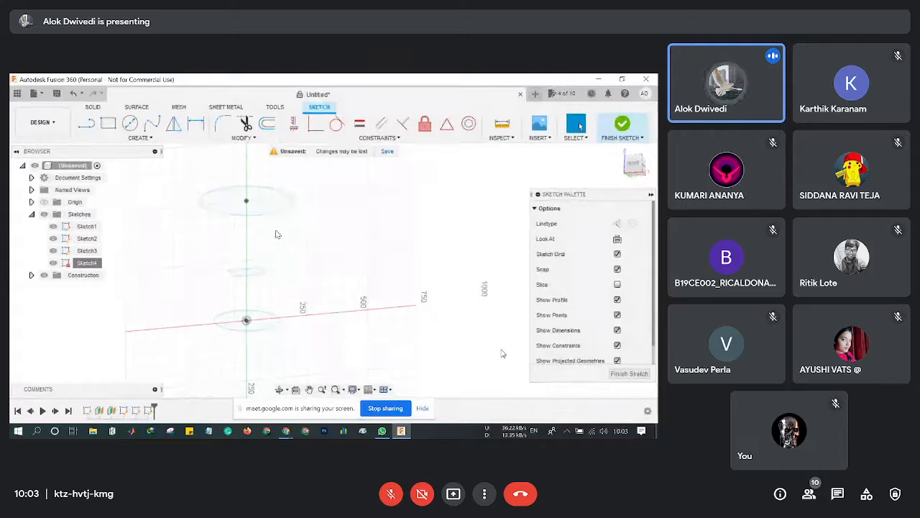
pyautogui.click(82, 266)
pyautogui.press('Delete')
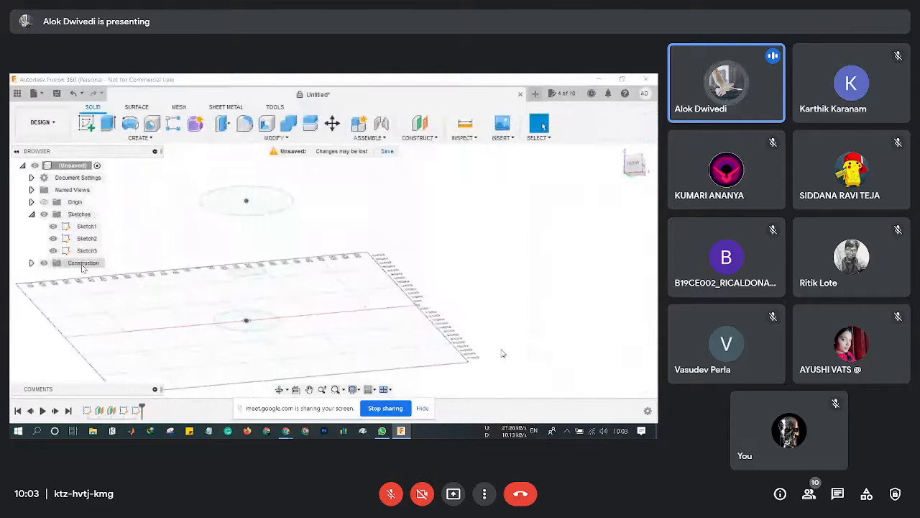
pyautogui.click(137, 139)
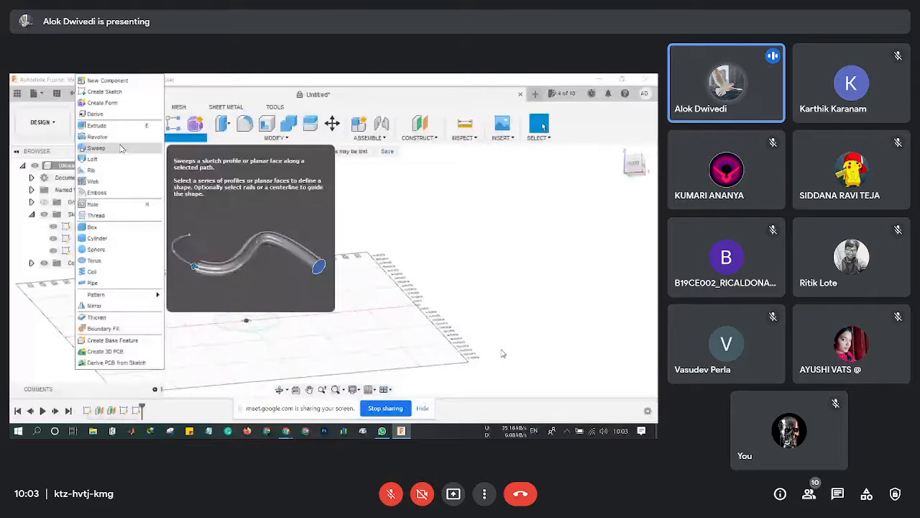
# Start a loft through the bottom circle, the middle profile and the top circle.
pyautogui.click(120, 158)
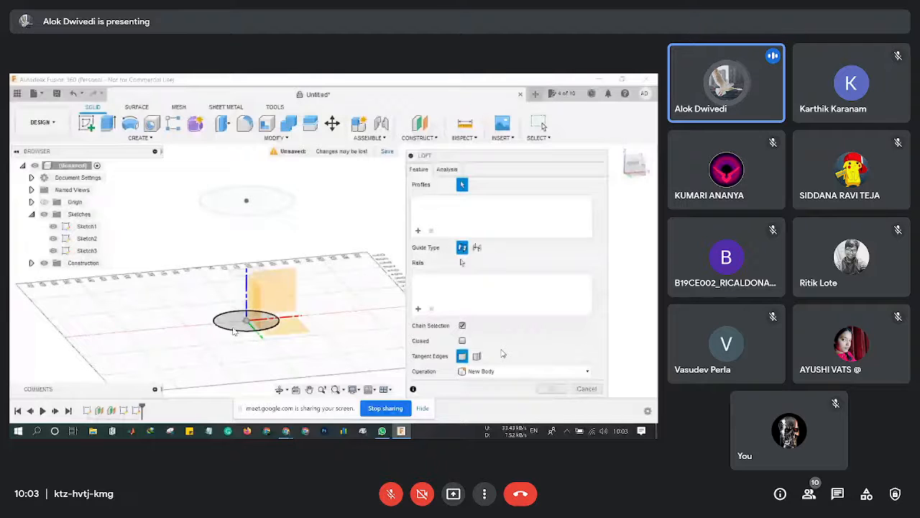
pyautogui.click(234, 331)
pyautogui.scroll(3, 237, 302)
pyautogui.click(230, 290)
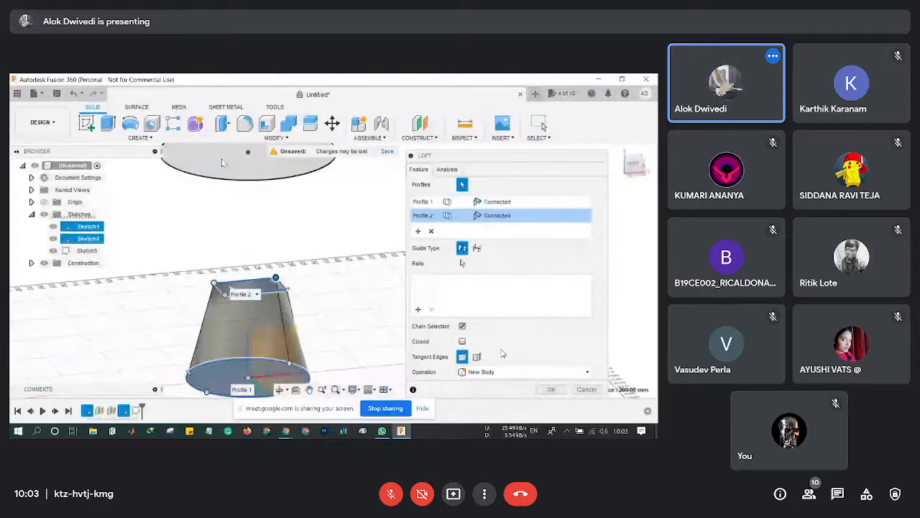
pyautogui.click(223, 164)
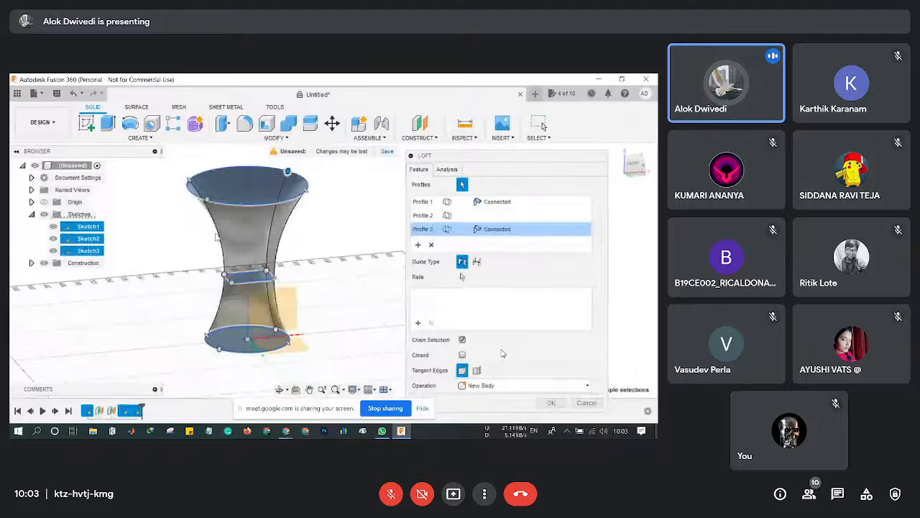
pyautogui.scroll(-1, 266, 243)
pyautogui.scroll(-1, 297, 241)
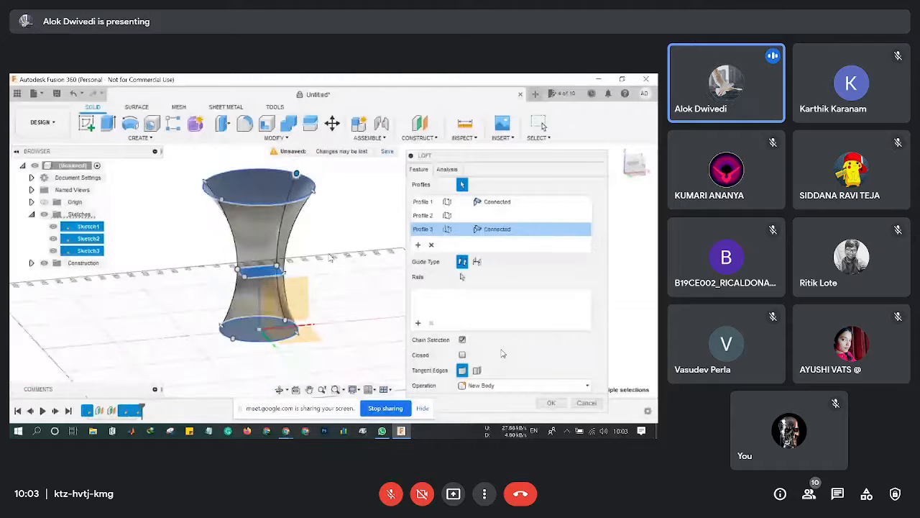
# Drag the loft's top and bottom seam points to twist it, then confirm Body1.
pyautogui.moveTo(299, 173); pyautogui.dragTo(207, 220, button='middle')
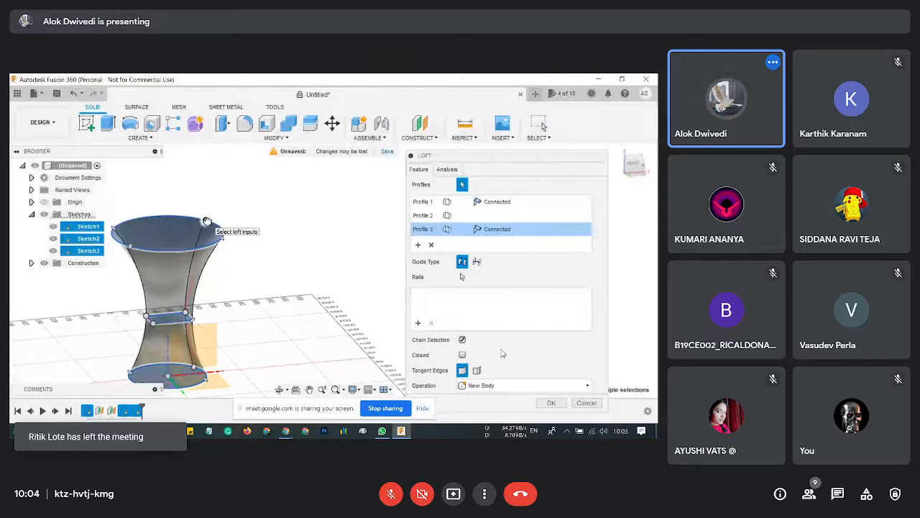
pyautogui.keyDown('shift'); pyautogui.moveTo(207, 219); pyautogui.dragTo(223, 236, button='middle'); pyautogui.keyUp('shift')
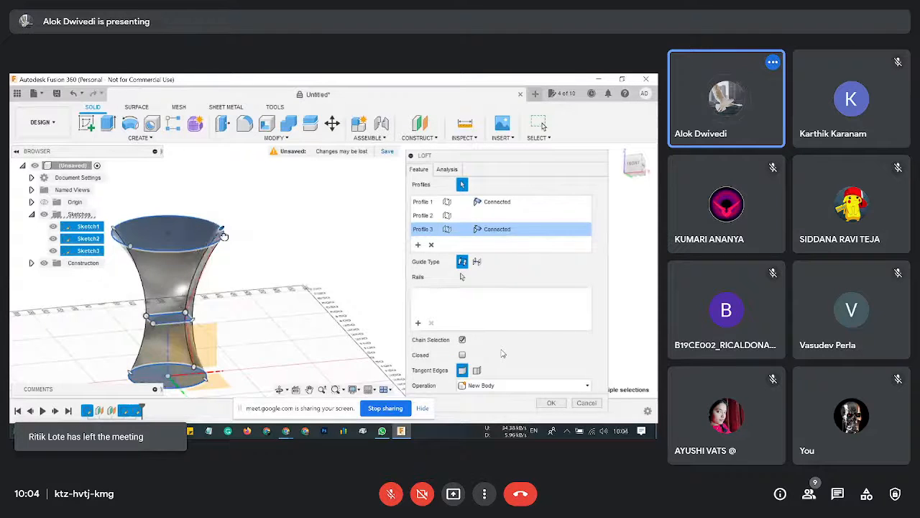
pyautogui.moveTo(224, 236); pyautogui.dragTo(213, 204)
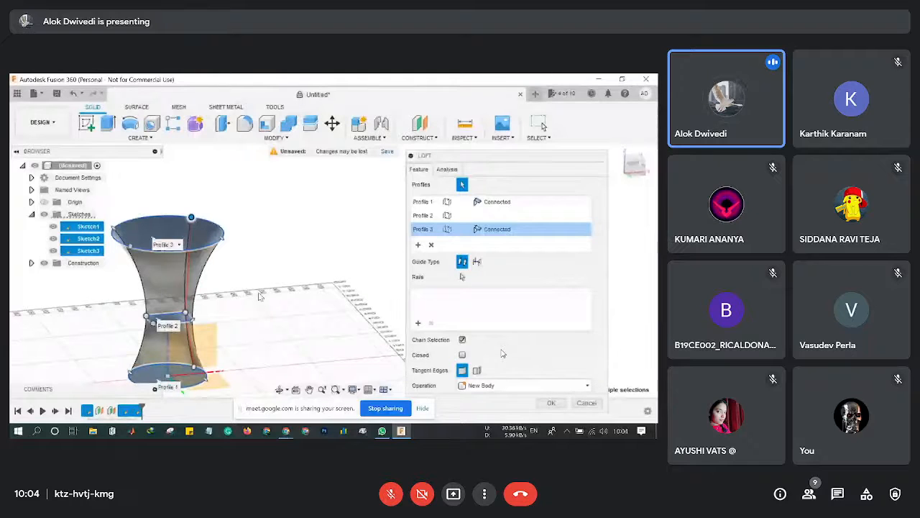
pyautogui.moveTo(264, 284); pyautogui.dragTo(329, 249, button='middle')
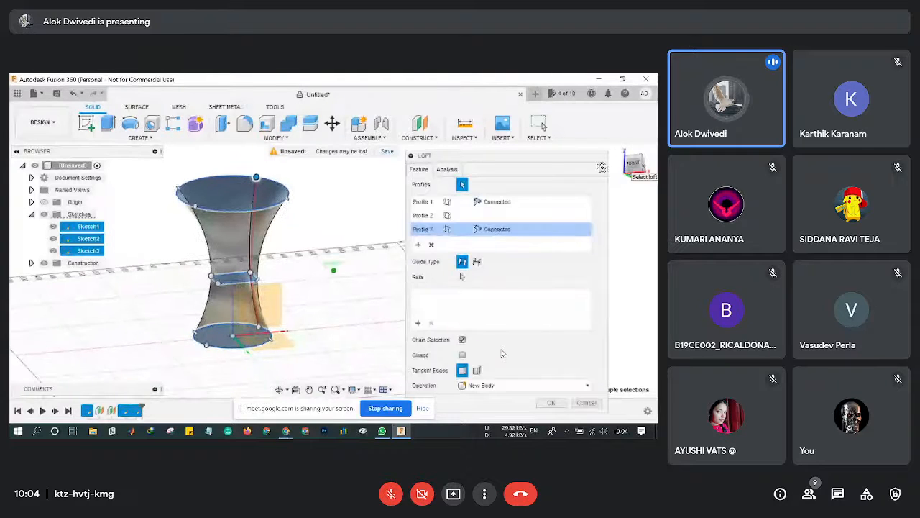
pyautogui.moveTo(628, 167); pyautogui.dragTo(598, 172)
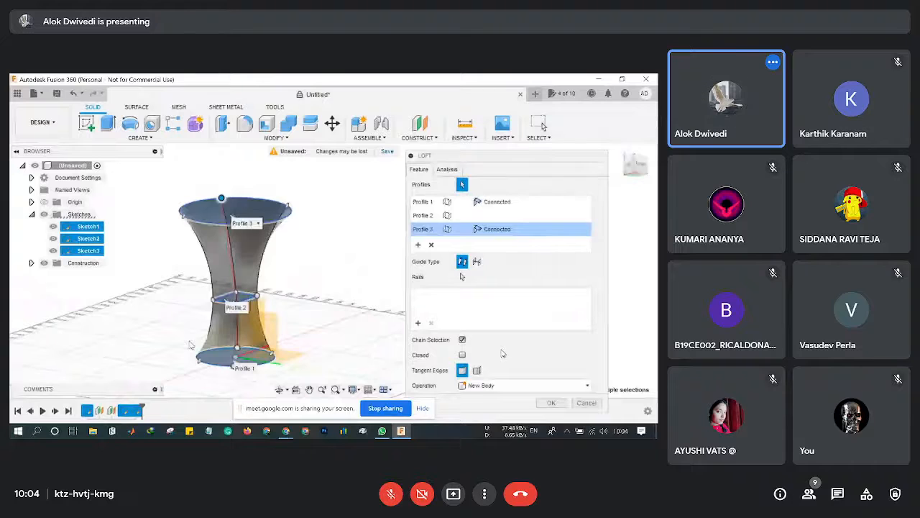
pyautogui.scroll(3, 190, 344)
pyautogui.moveTo(279, 350); pyautogui.dragTo(219, 352)
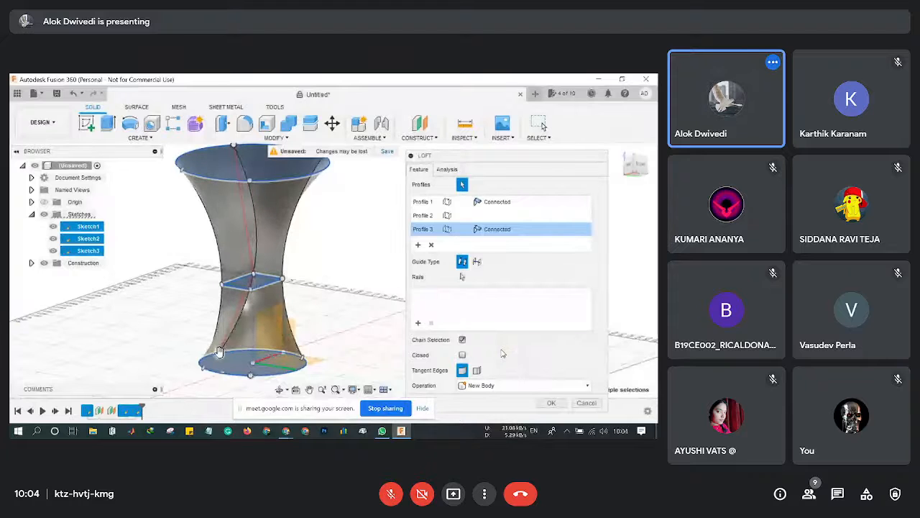
pyautogui.moveTo(154, 321); pyautogui.dragTo(166, 307, button='middle')
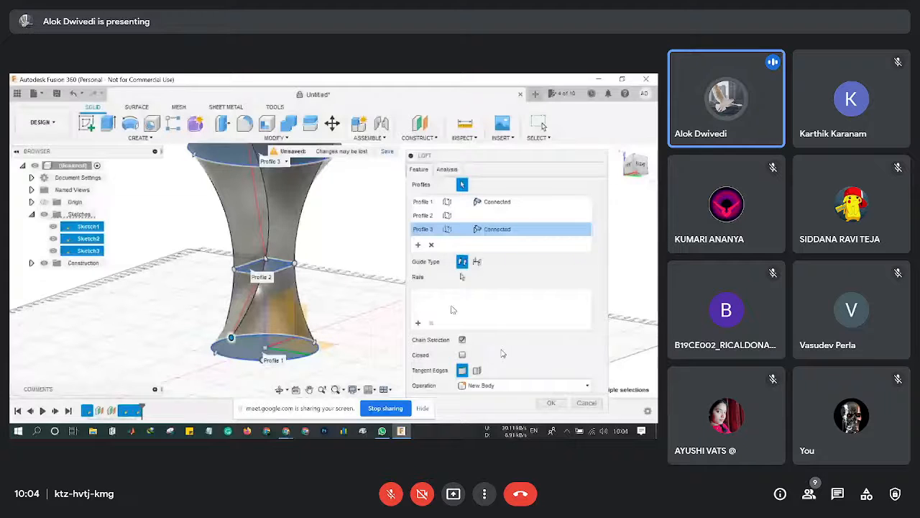
pyautogui.press('Return')
pyautogui.scroll(-3, 348, 281)
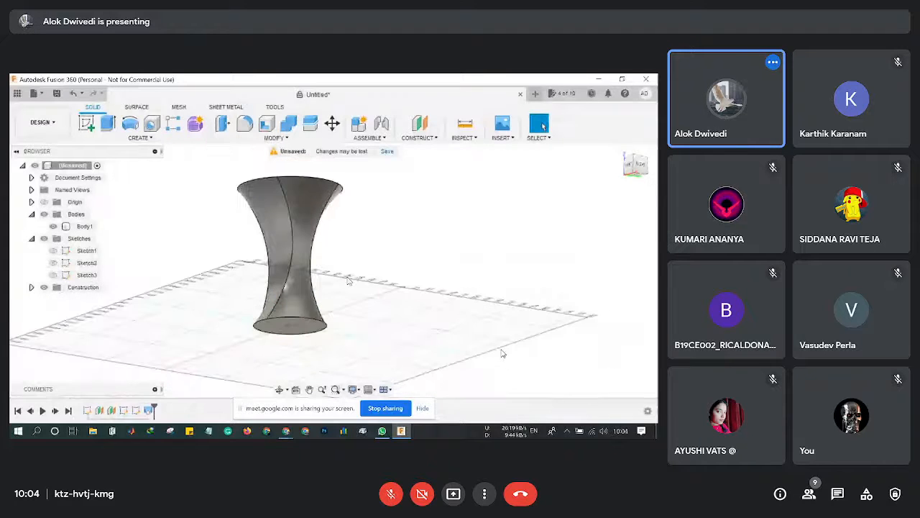
# Orbit the view to look down onto the top of the vase body.
pyautogui.scroll(-1, 348, 281)
pyautogui.keyDown('shift'); pyautogui.moveTo(348, 280); pyautogui.dragTo(388, 327, button='middle'); pyautogui.keyUp('shift')
pyautogui.moveTo(502, 353)
pyautogui.keyDown('shift'); pyautogui.mouseDown(button='middle')
pyautogui.moveTo(546, 366)
pyautogui.moveTo(502, 353)
pyautogui.mouseUp(button='middle'); pyautogui.keyUp('shift')
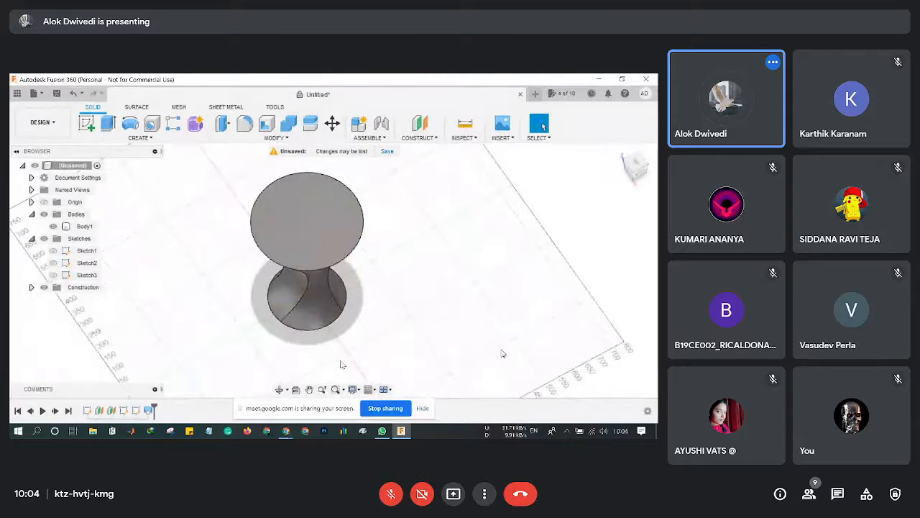